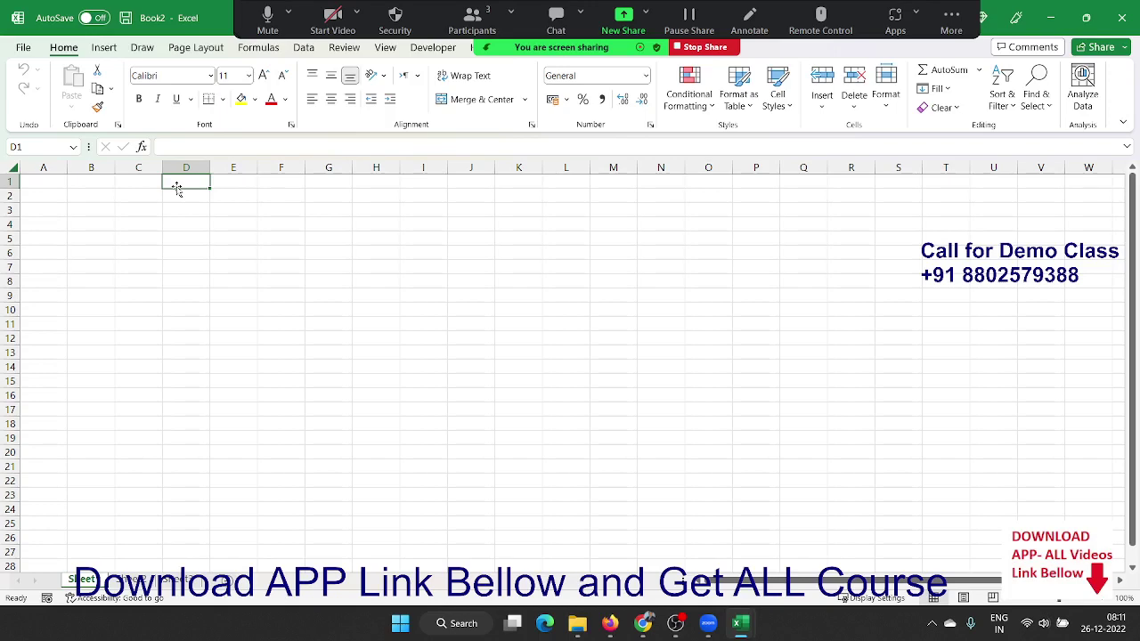
- Move to cell A1 on the empty worksheet to start the table
{"action": "left_click", "coordinate": [169, 257]}
{"action": "key", "text": "Left"}
{"action": "key", "text": "Left"}
{"action": "key", "text": "Left"}
{"action": "key", "text": "Up"}
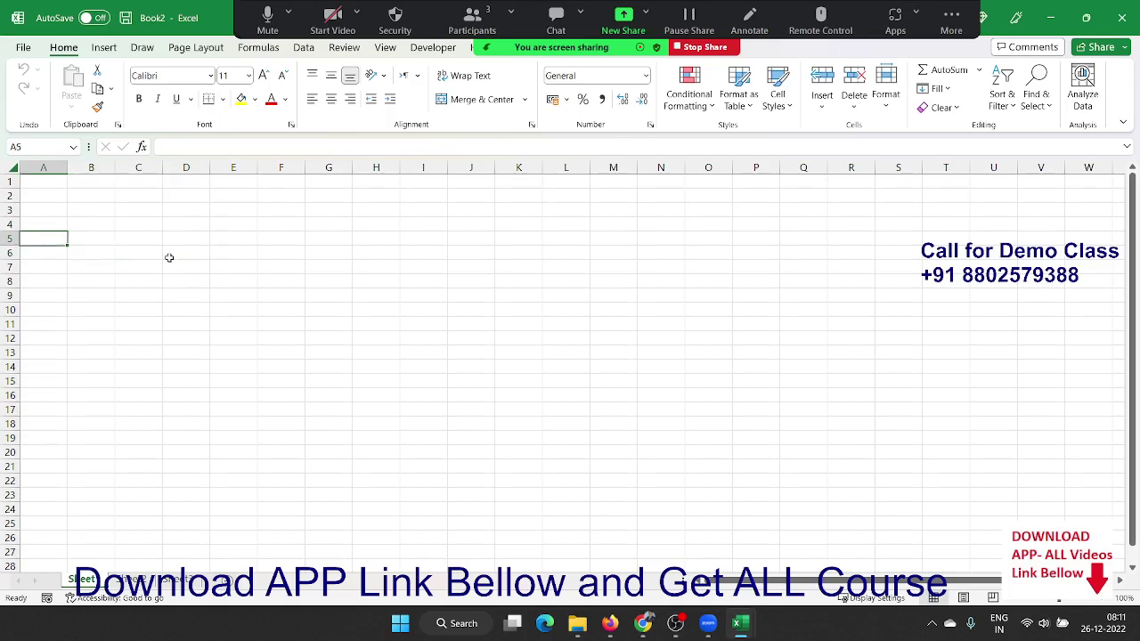
{"action": "key", "text": "ctrl+Up"}
{"action": "key", "text": "Down"}
{"action": "key", "text": "Up"}
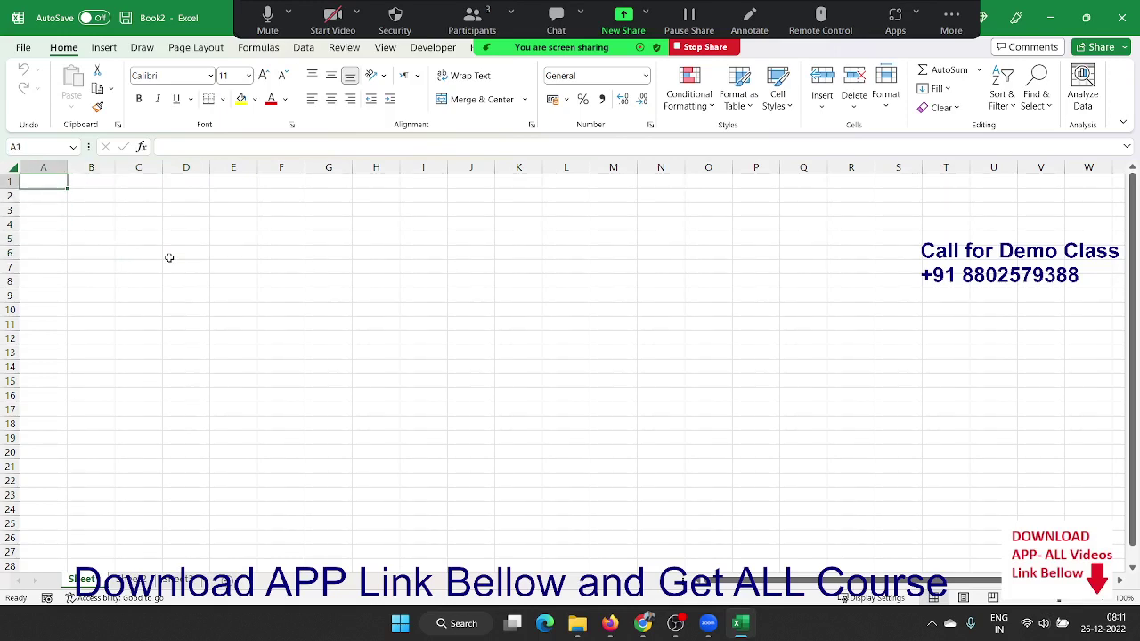
- Enter Month and Sales labels in A1:A2 and fill JAN through AUG across row 1
{"action": "type", "text": "Mo"}
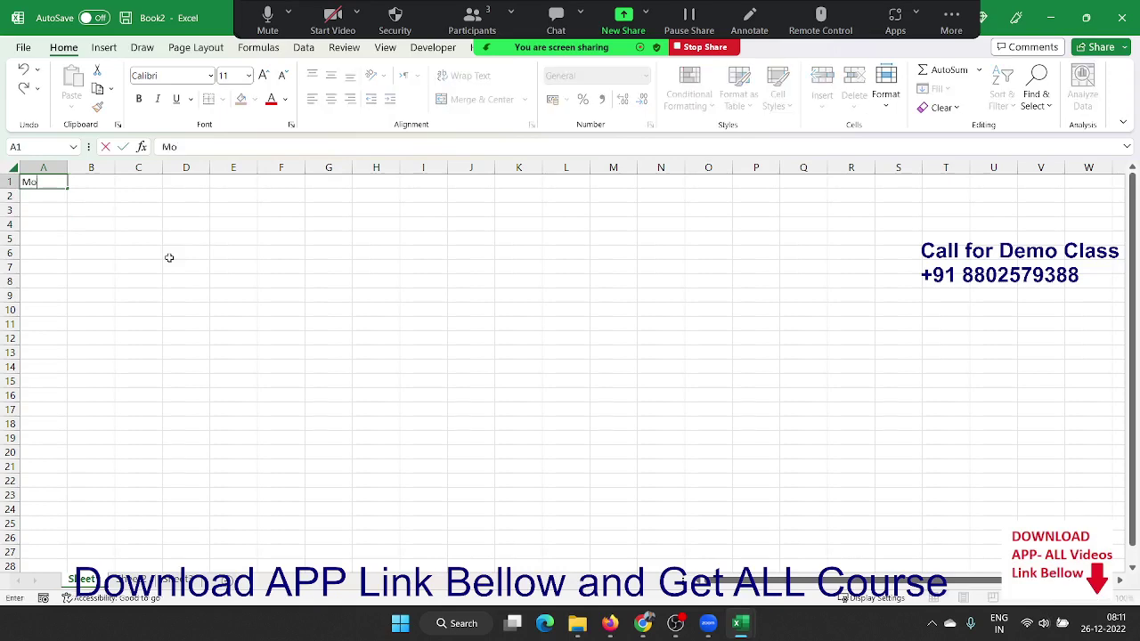
{"action": "type", "text": "nth"}
{"action": "key", "text": "Return"}
{"action": "type", "text": "S"}
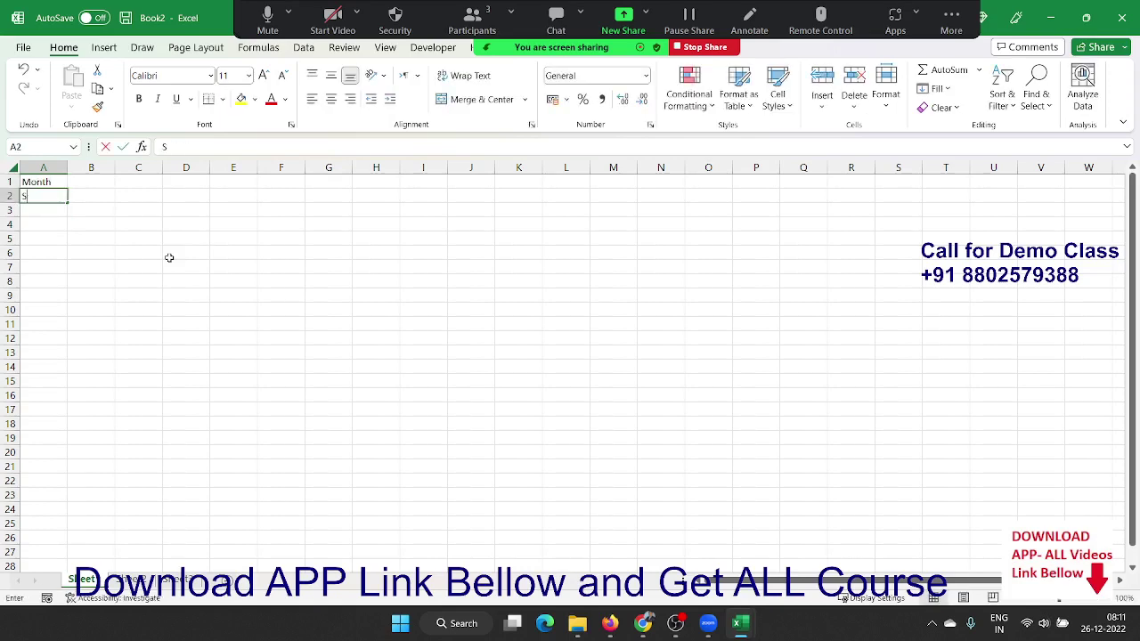
{"action": "type", "text": "ales"}
{"action": "key", "text": "Return"}
{"action": "key", "text": "Up"}
{"action": "key", "text": "Up"}
{"action": "key", "text": "Right"}
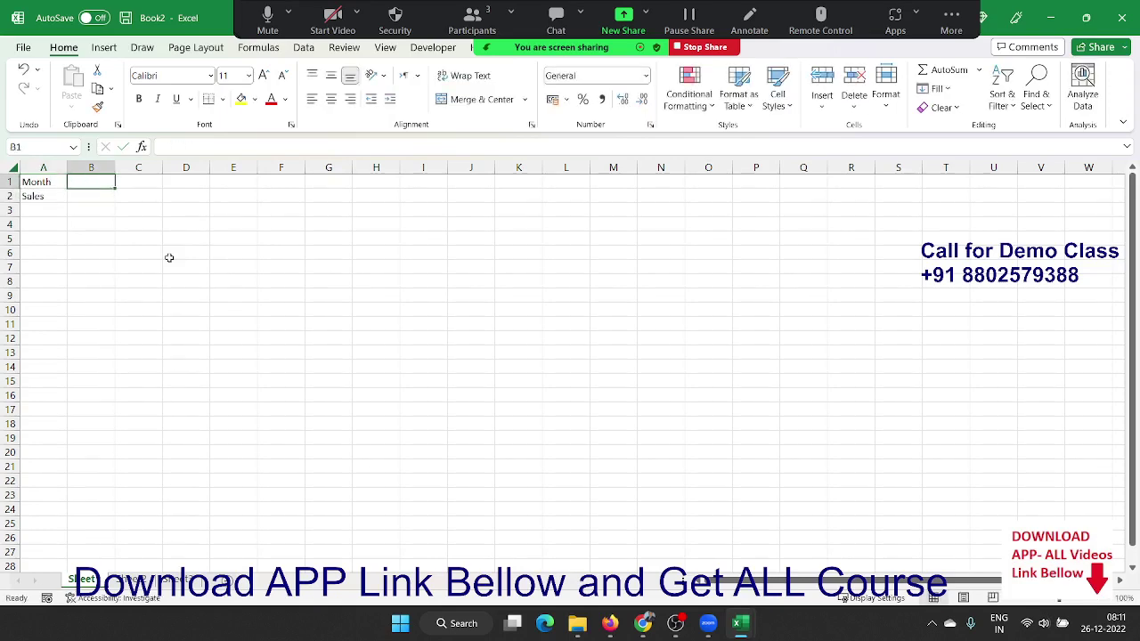
{"action": "type", "text": "JAN"}
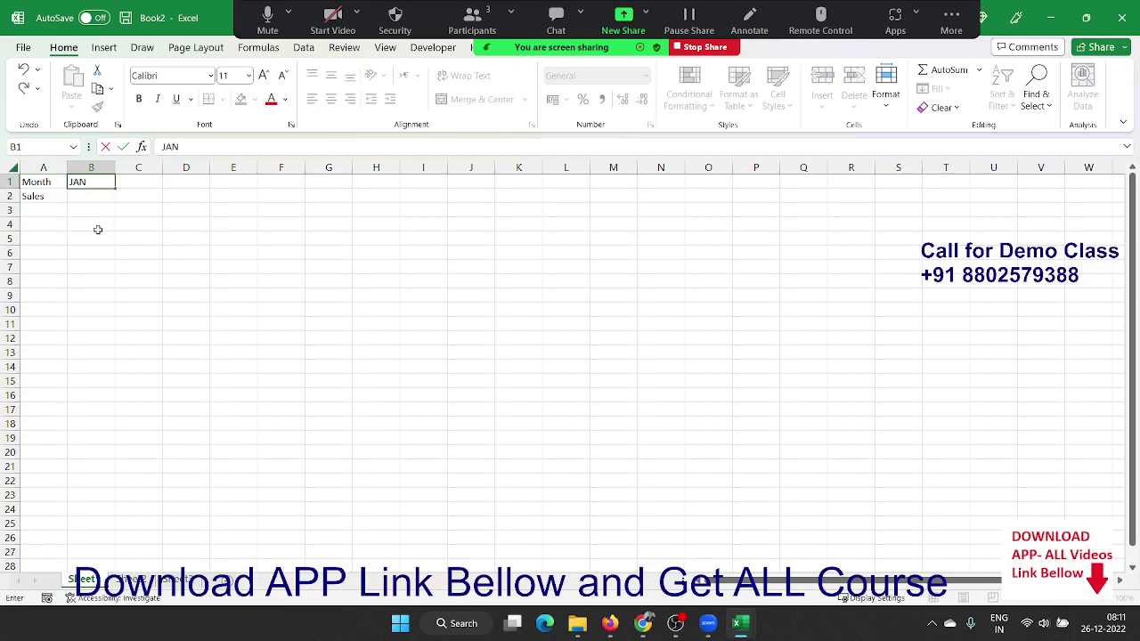
{"action": "key", "text": "Return"}
{"action": "left_click", "coordinate": [105, 184]}
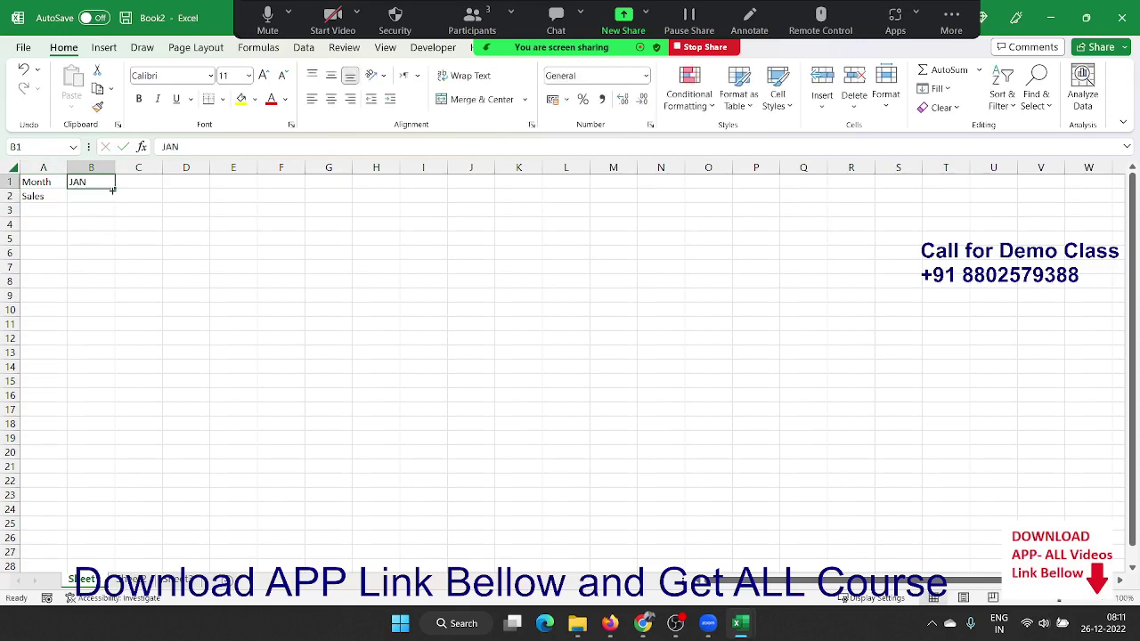
{"action": "left_click_drag", "start_coordinate": [115, 188], "coordinate": [436, 189]}
- Enter Sales values 85, 60, 85, 25, 65, 85, 56, 85 in B2:I2 and select the table
{"action": "left_click", "coordinate": [81, 195]}
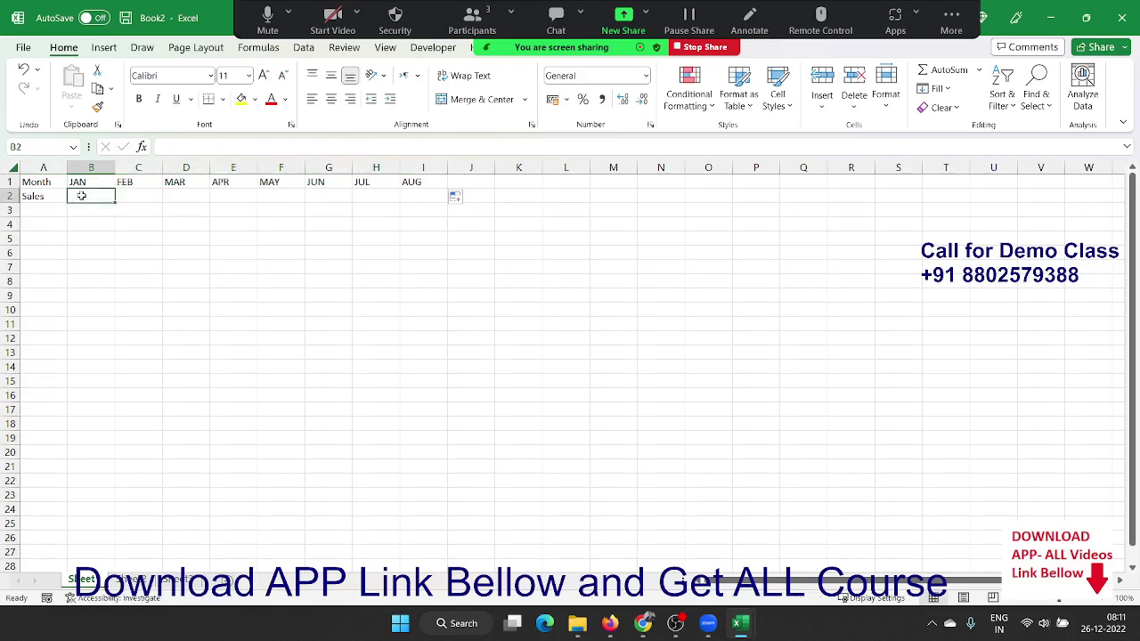
{"action": "type", "text": "85"}
{"action": "key", "text": "Tab"}
{"action": "type", "text": "6"}
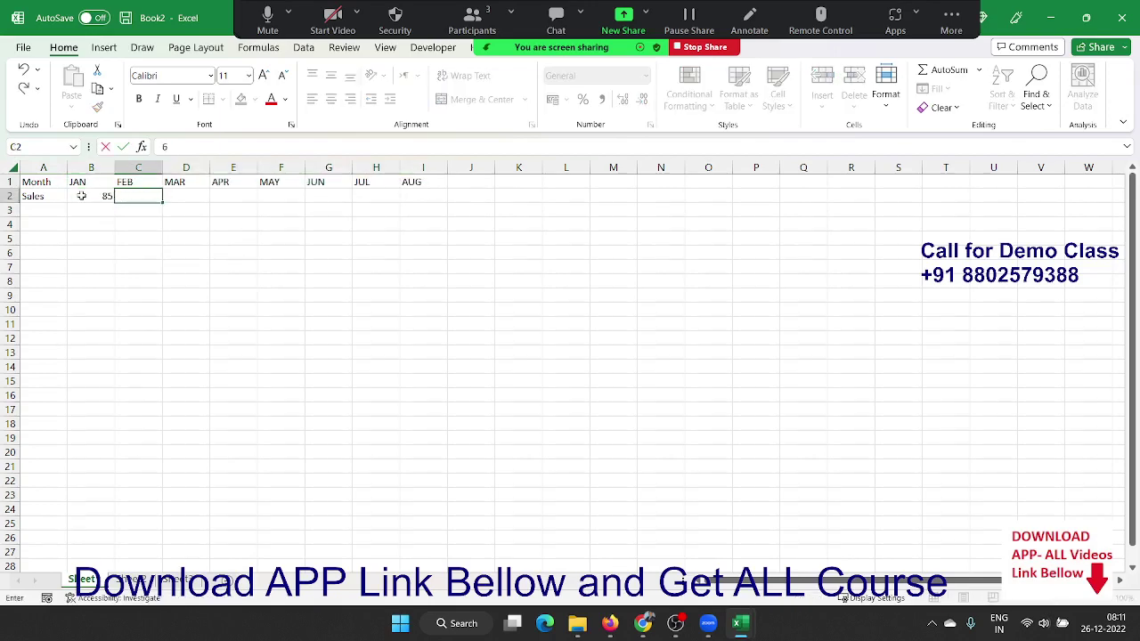
{"action": "key", "text": "Tab"}
{"action": "key", "text": "Left"}
{"action": "type", "text": "60"}
{"action": "type", "text": "\t8"}
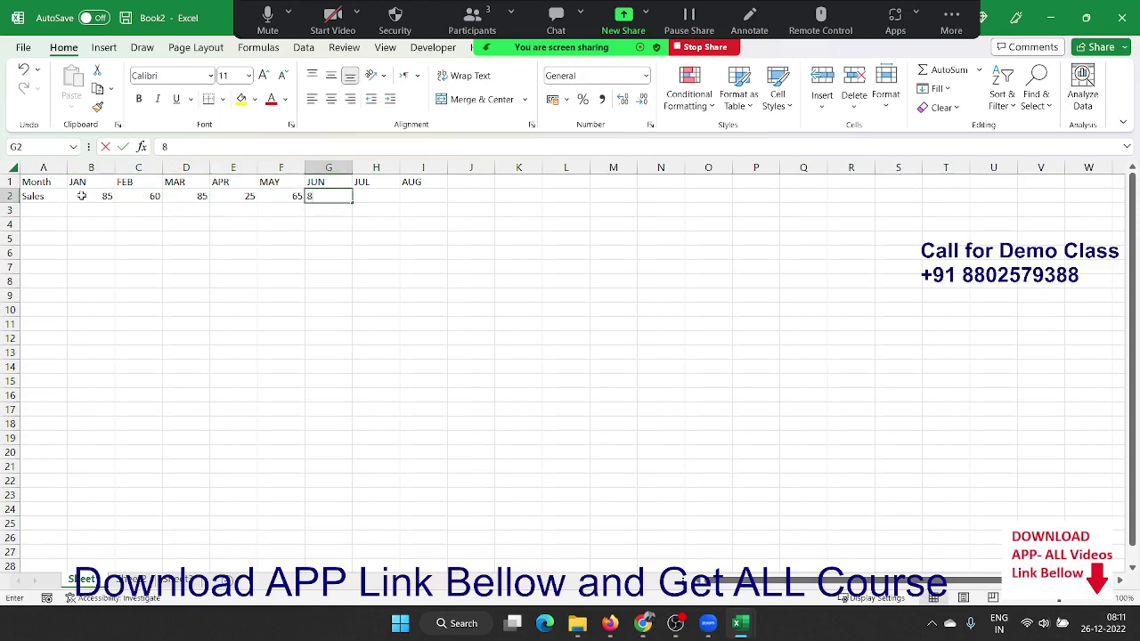
{"action": "type", "text": "5\t25\t65\t85\t56"}
{"action": "key", "text": "Tab"}
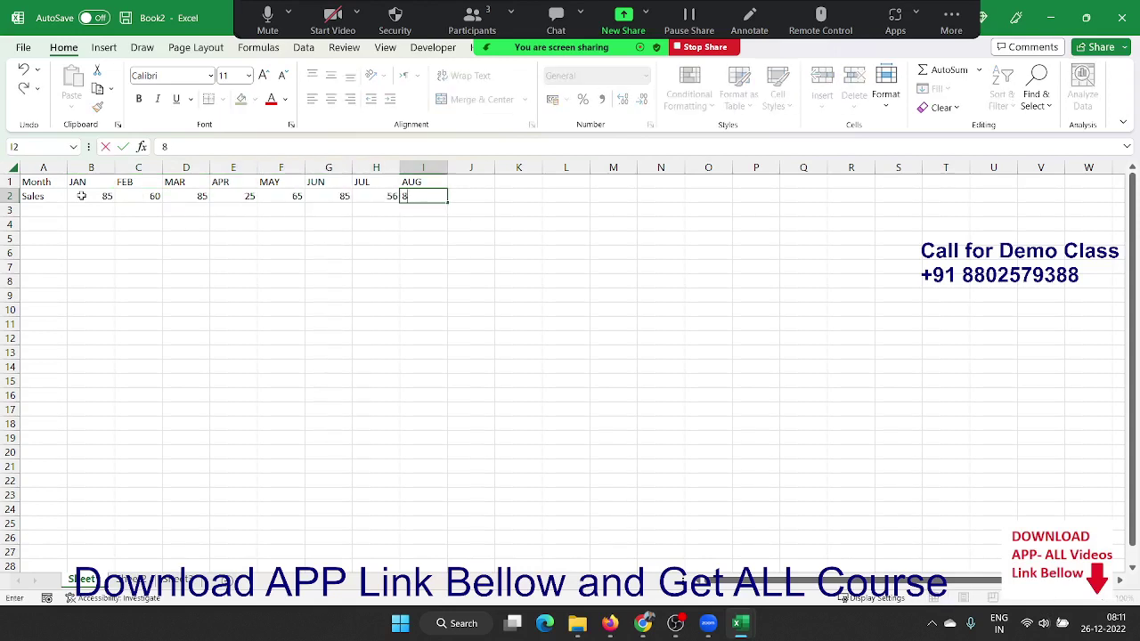
{"action": "type", "text": "85"}
{"action": "key", "text": "Return"}
{"action": "key", "text": "Up"}
{"action": "key", "text": "Up"}
{"action": "key", "text": "Left"}
{"action": "key", "text": "Left"}
{"action": "key", "text": "ctrl+a"}
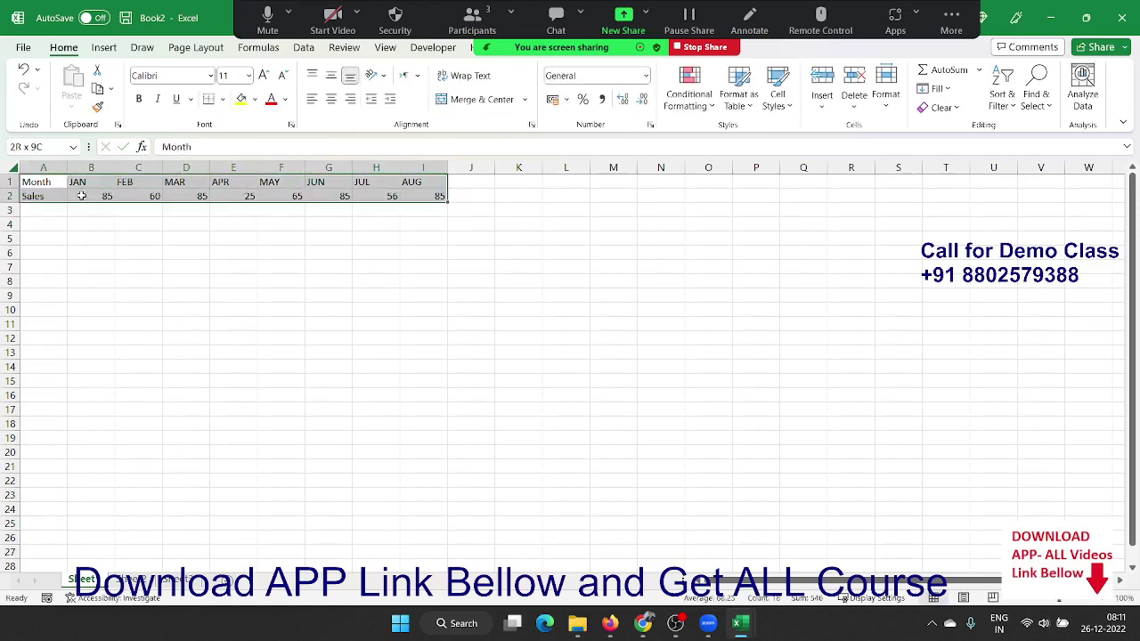
- Insert a clustered column chart of the Month and Sales data
{"action": "left_click", "coordinate": [99, 49]}
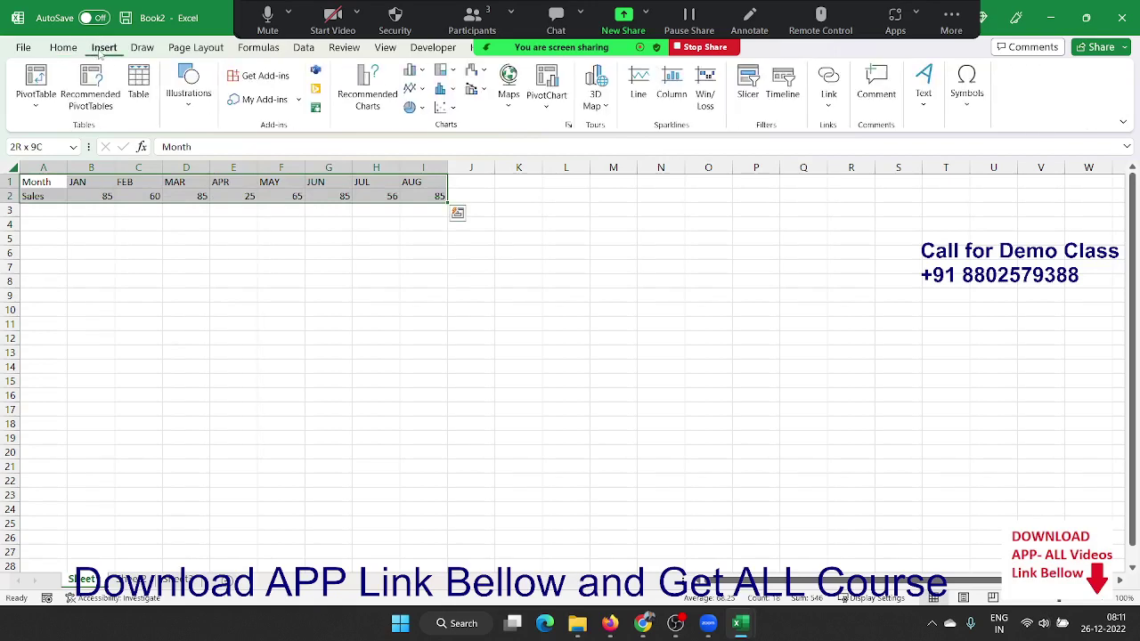
{"action": "left_click", "coordinate": [415, 72]}
{"action": "left_click", "coordinate": [433, 120]}
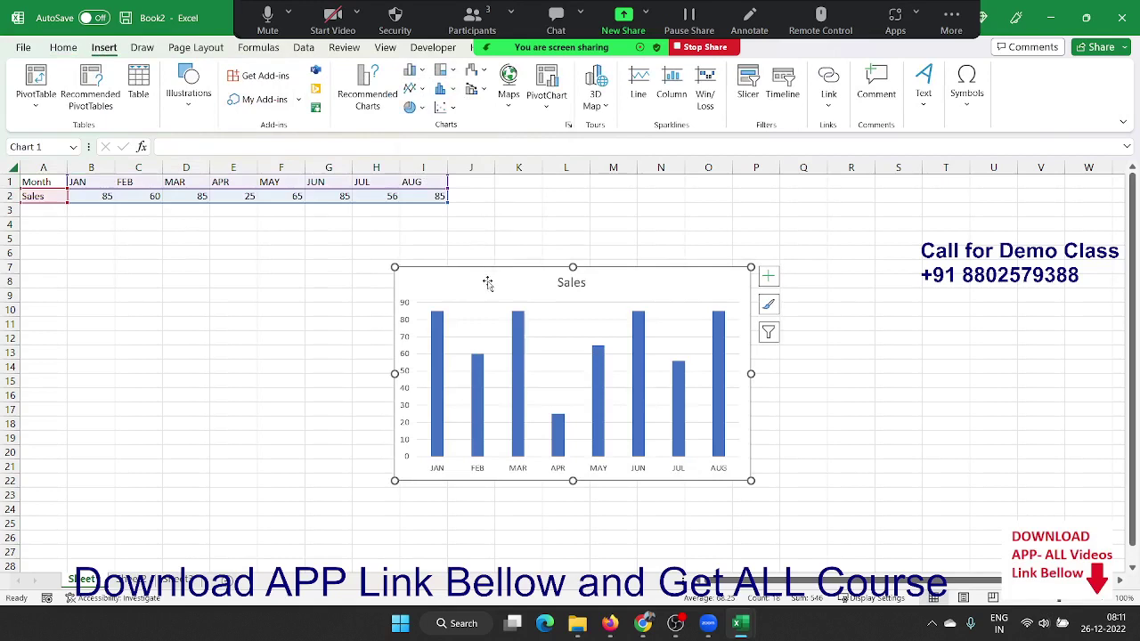
- Move the chart under the table, enlarge it, then delete it
{"action": "left_click_drag", "start_coordinate": [488, 280], "coordinate": [449, 249]}
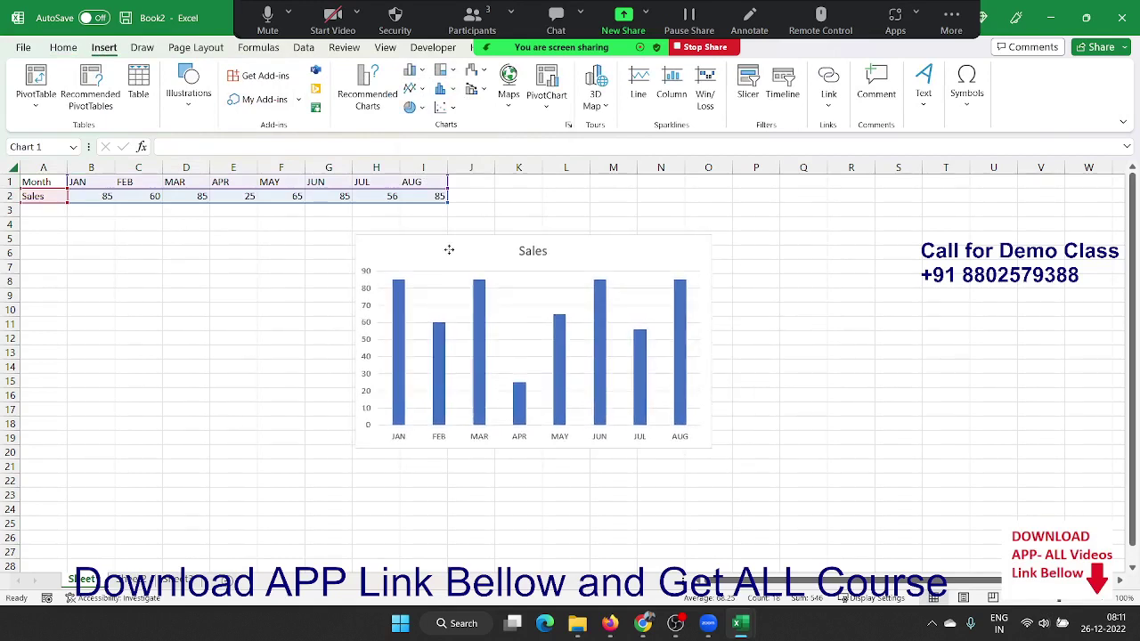
{"action": "left_click_drag", "start_coordinate": [449, 249], "coordinate": [449, 248]}
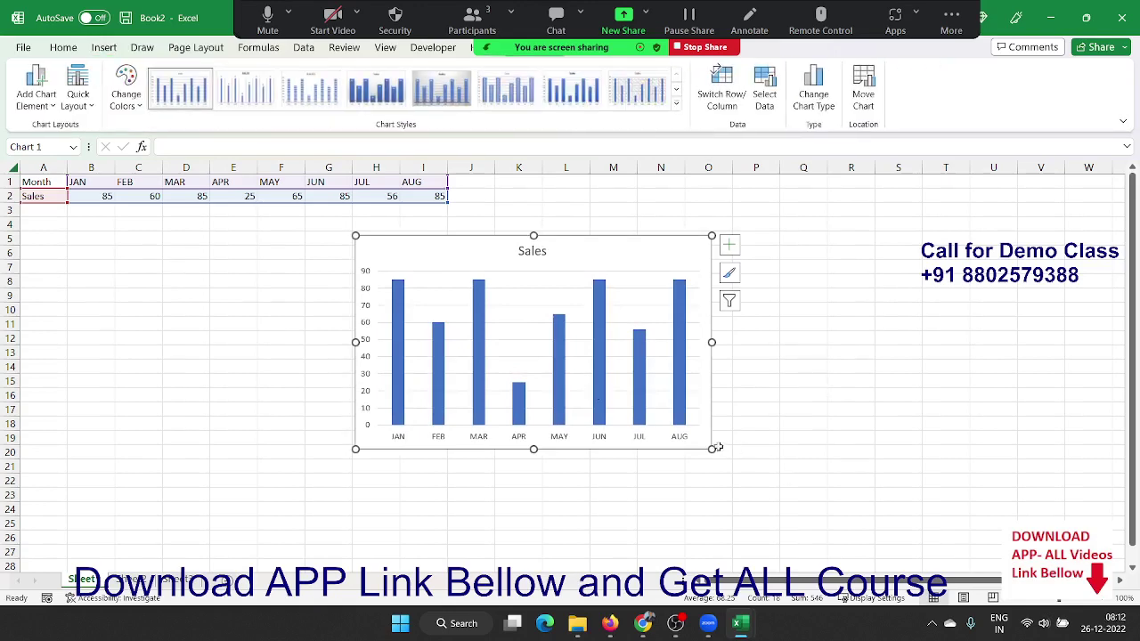
{"action": "left_click_drag", "start_coordinate": [716, 448], "coordinate": [928, 494]}
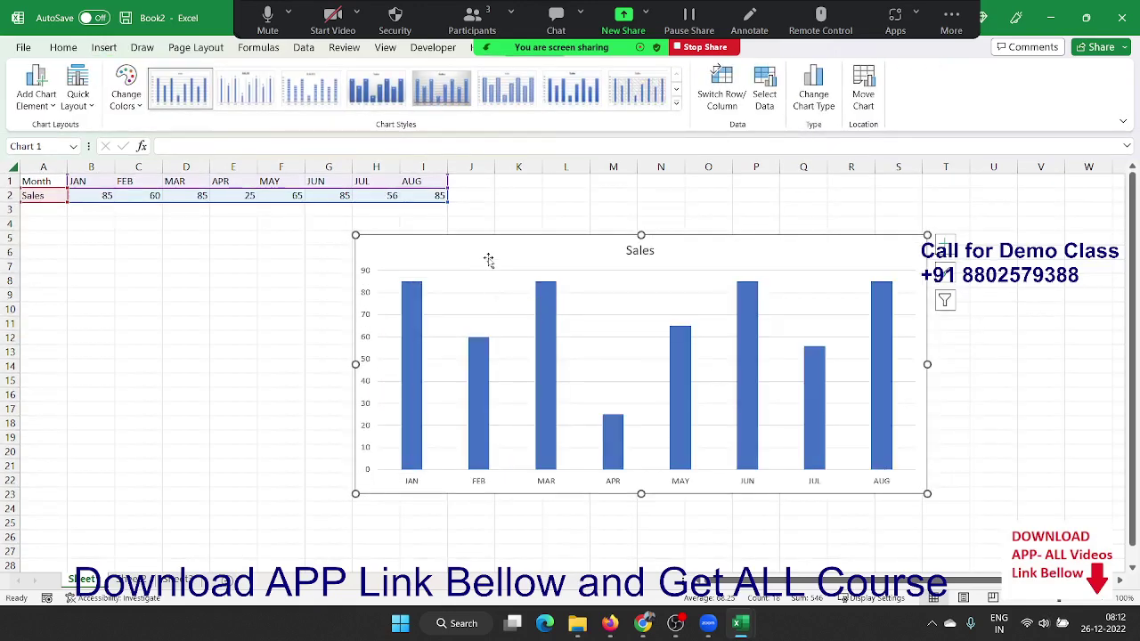
{"action": "key", "text": "Delete"}
- Review the table by selecting the JAN–AUG month labels and their Sales values
{"action": "left_click", "coordinate": [138, 309]}
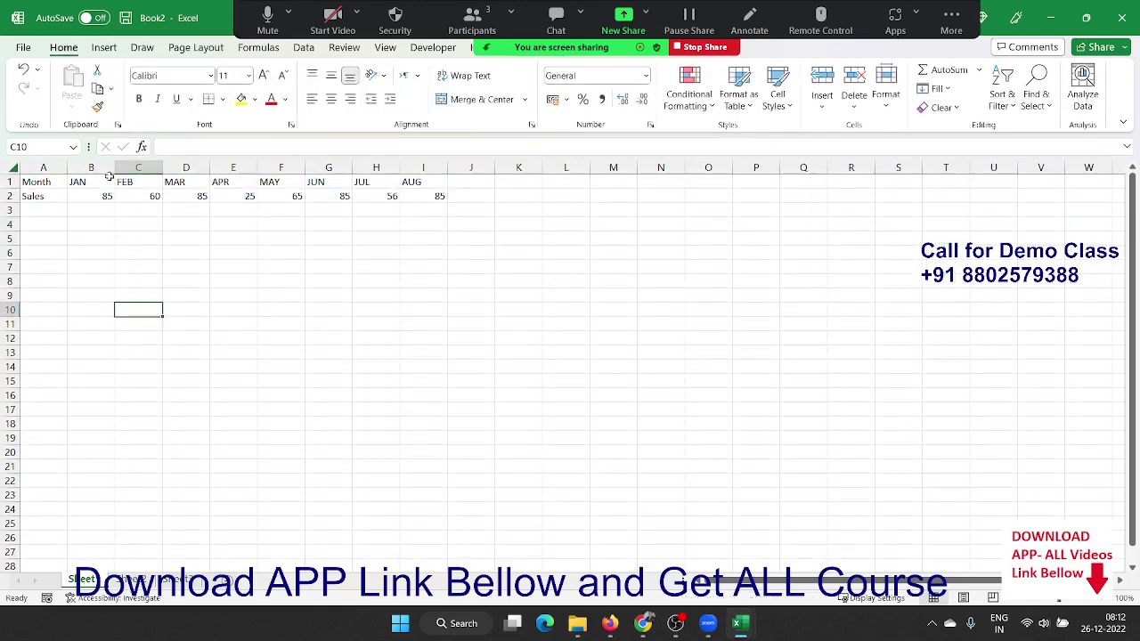
{"action": "left_click_drag", "start_coordinate": [107, 181], "coordinate": [423, 180]}
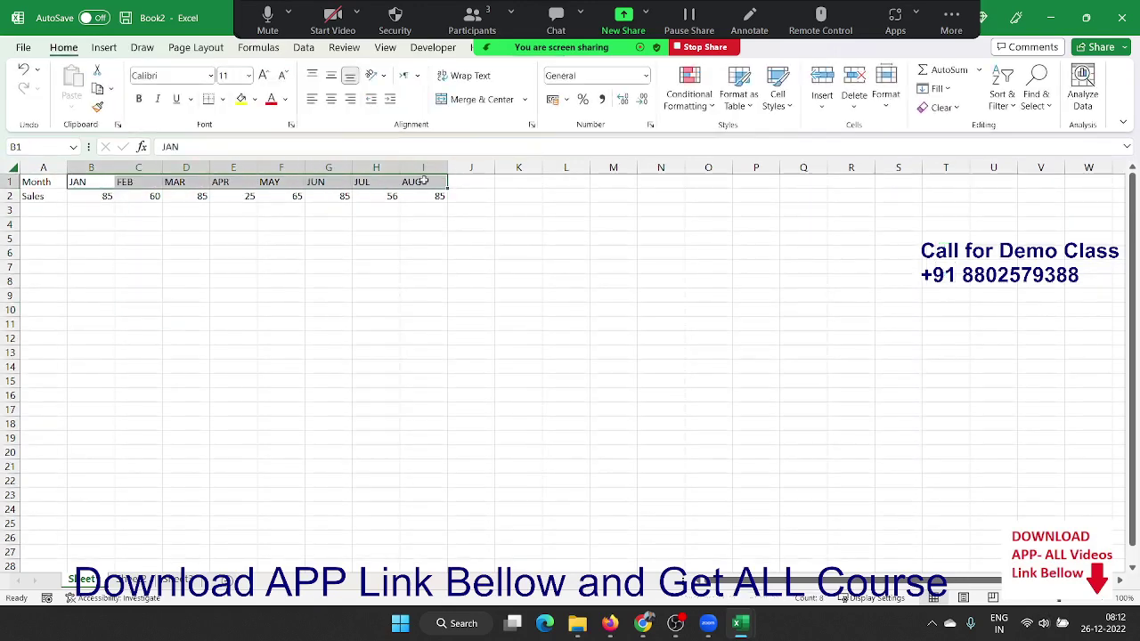
{"action": "left_click_drag", "start_coordinate": [92, 196], "coordinate": [427, 193]}
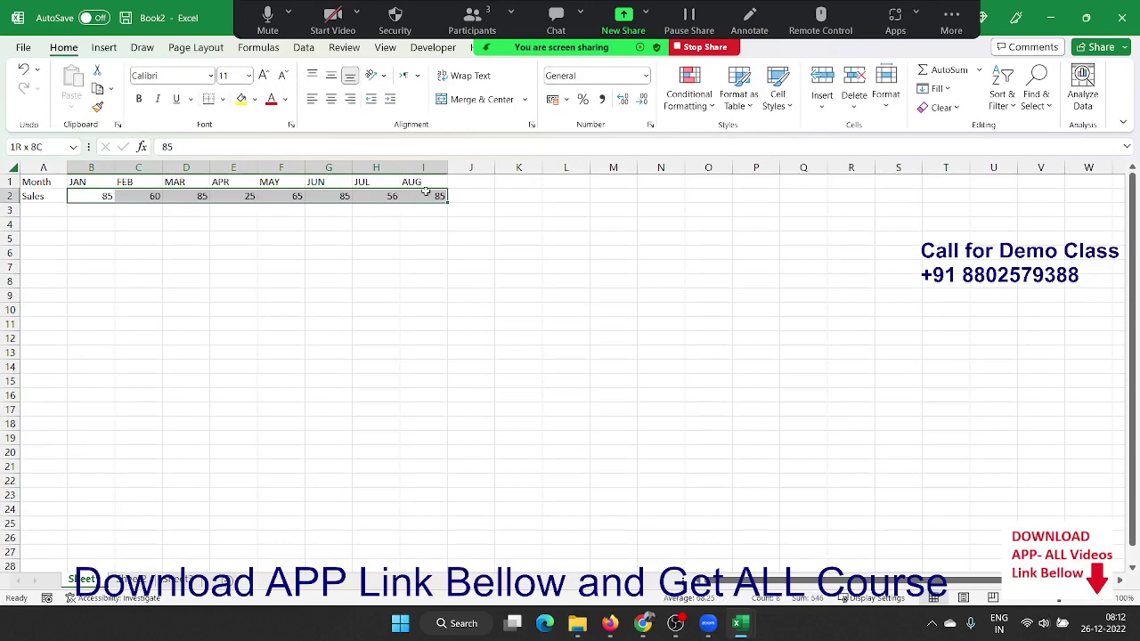
{"action": "left_click", "coordinate": [187, 253]}
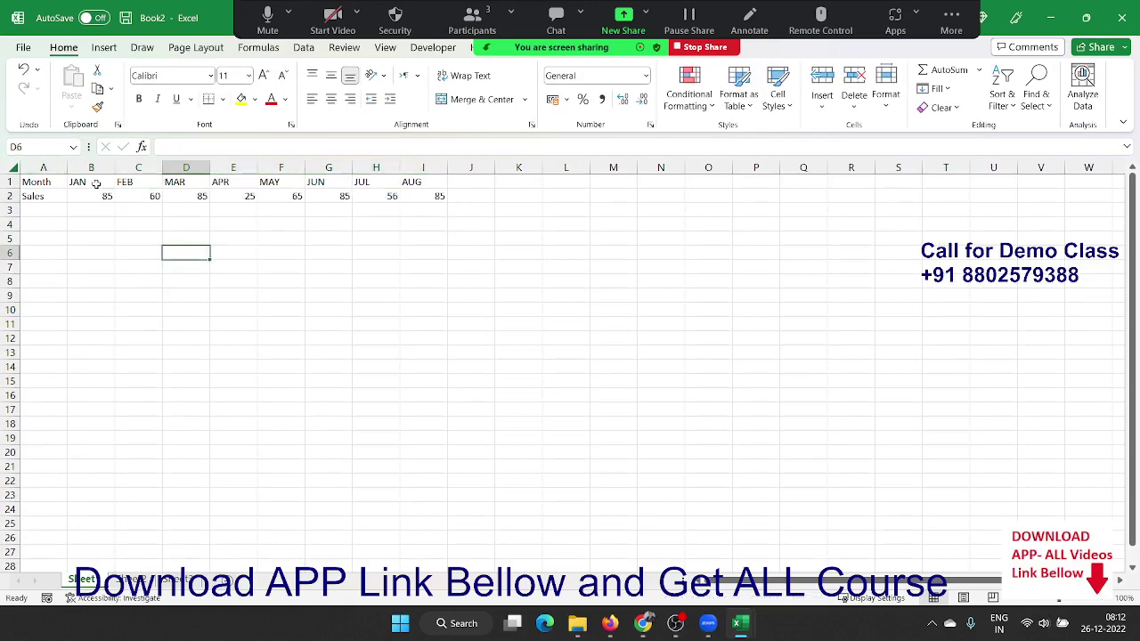
{"action": "left_click_drag", "start_coordinate": [96, 183], "coordinate": [429, 169]}
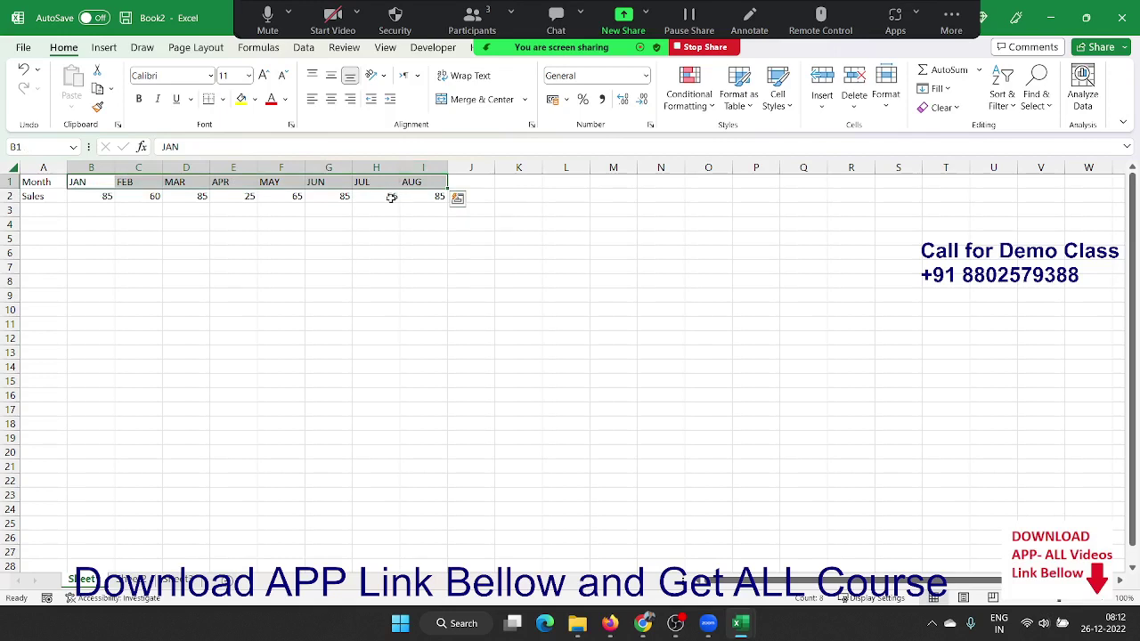
{"action": "left_click_drag", "start_coordinate": [106, 198], "coordinate": [423, 202]}
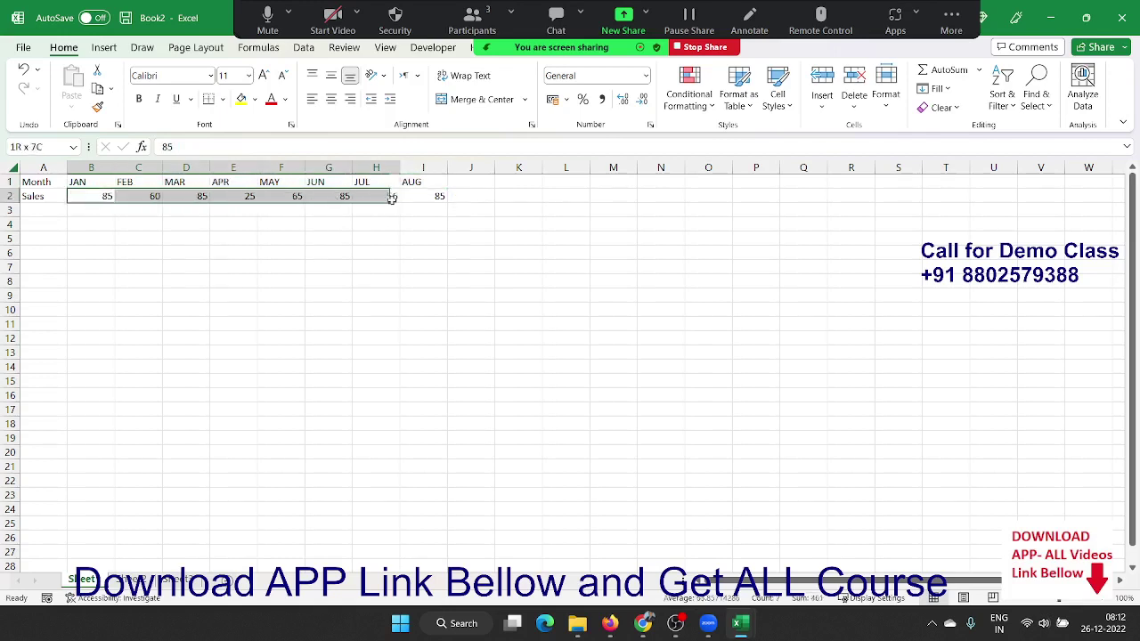
{"action": "left_click", "coordinate": [375, 265]}
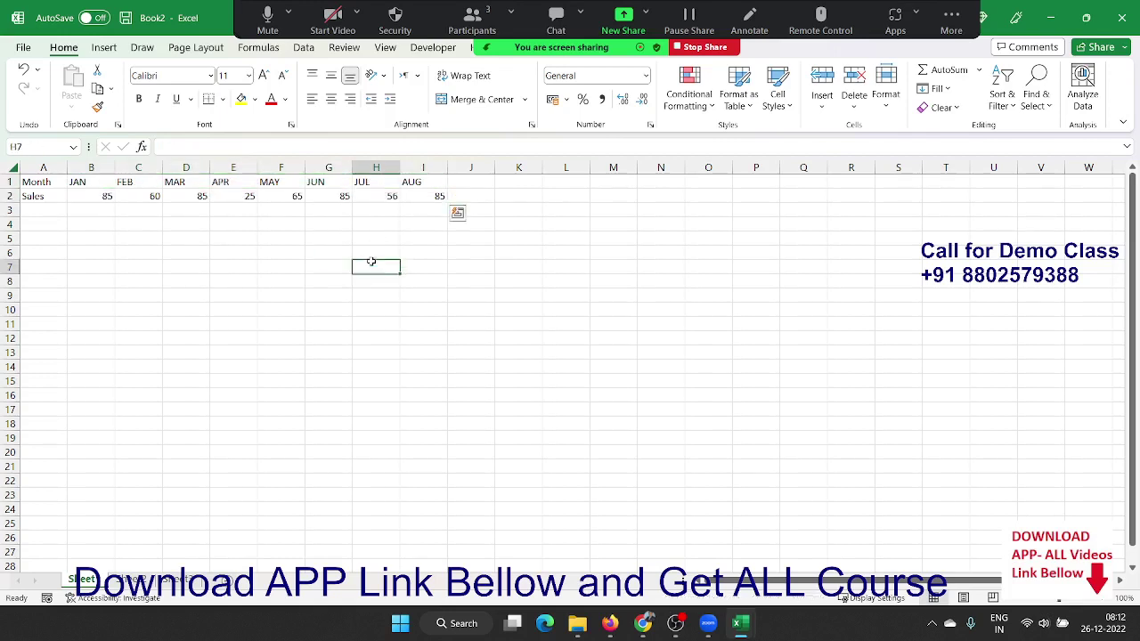
{"action": "left_click", "coordinate": [252, 199]}
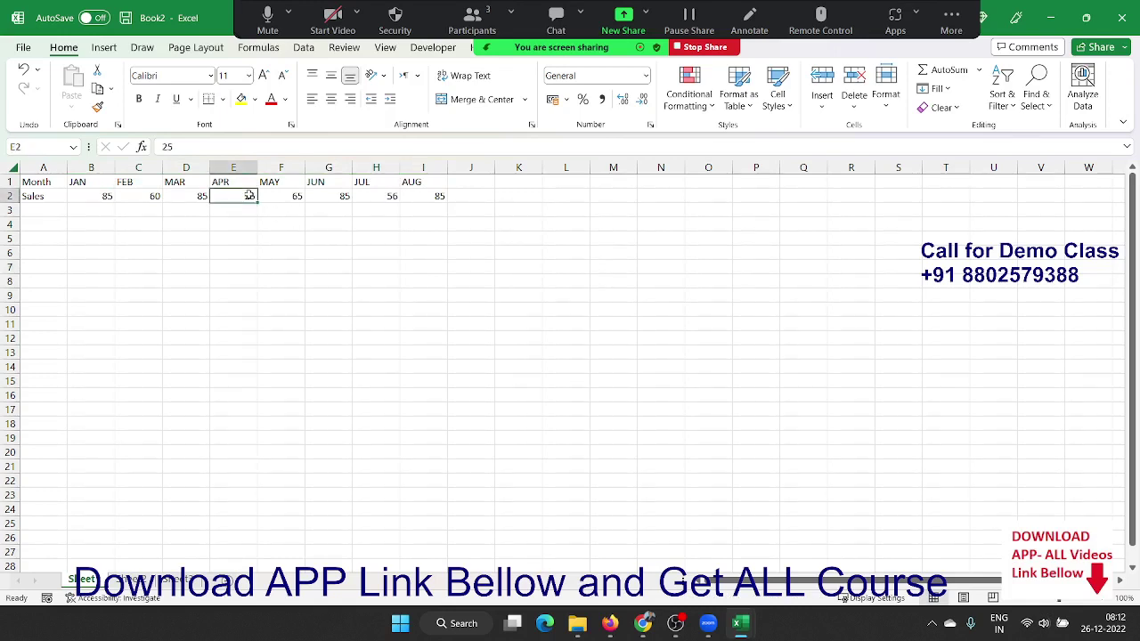
{"action": "left_click", "coordinate": [93, 184]}
{"action": "left_click", "coordinate": [328, 186]}
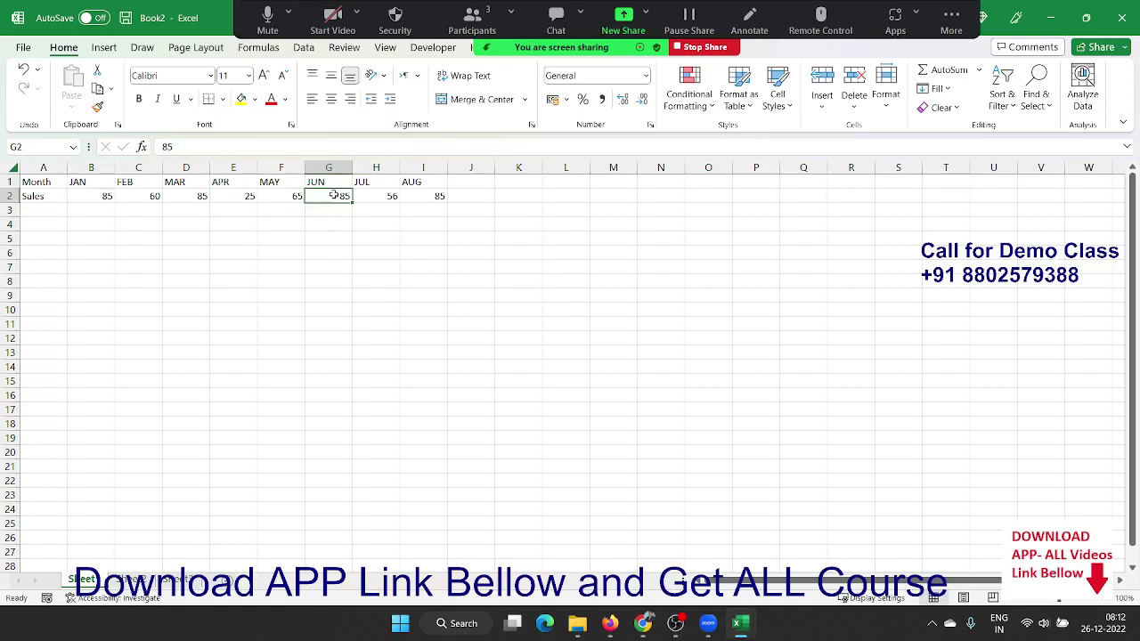
{"action": "left_click", "coordinate": [434, 197]}
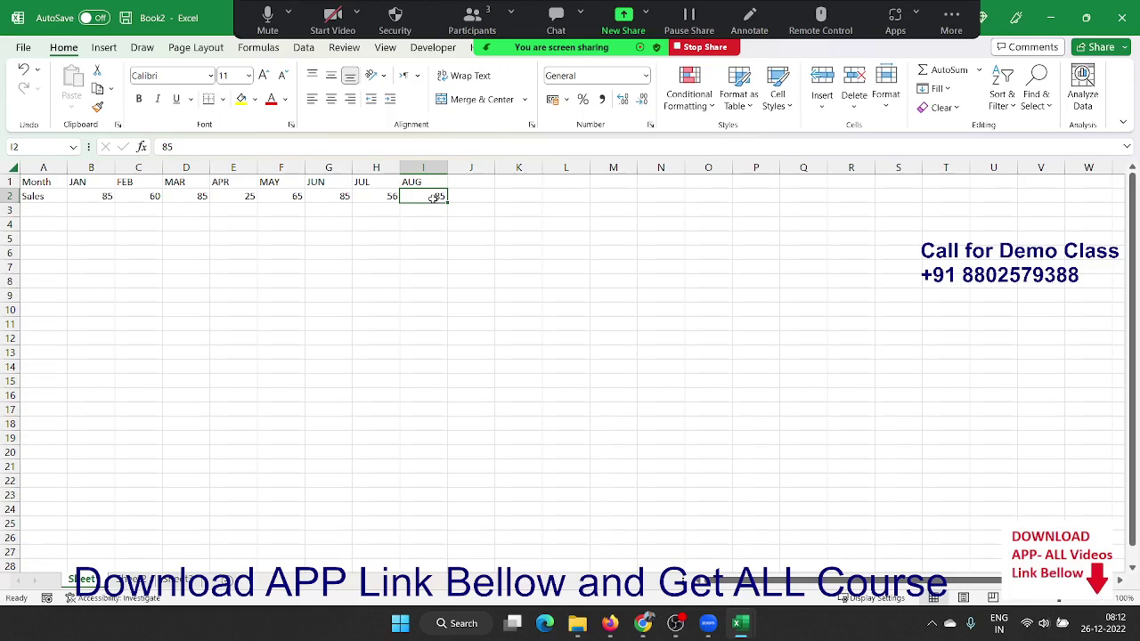
- Replace the JAN value in B2 with =RANDBETWEEN(1111111,99999999)
{"action": "key", "text": "Left"}
{"action": "key", "text": "Left"}
{"action": "key", "text": "Left"}
{"action": "key", "text": "Left"}
{"action": "key", "text": "Left"}
{"action": "key", "text": "Left"}
{"action": "key", "text": "Left"}
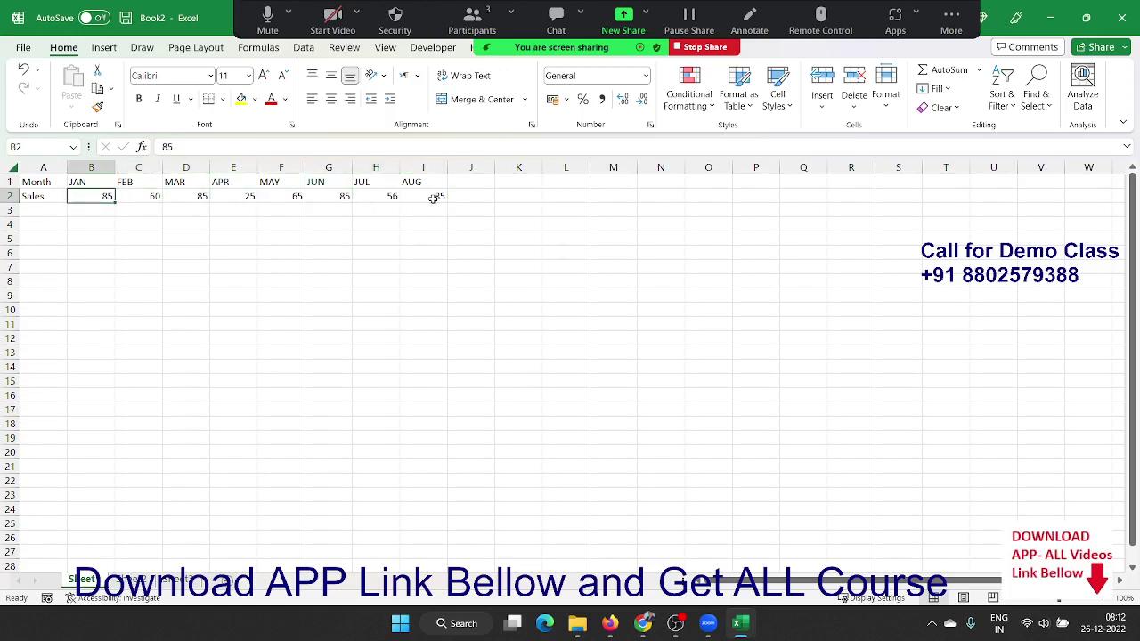
{"action": "key", "text": "F2"}
{"action": "type", "text": "=ra"}
{"action": "key", "text": "Down"}
{"action": "key", "text": "Down"}
{"action": "key", "text": "Down"}
{"action": "key", "text": "Tab"}
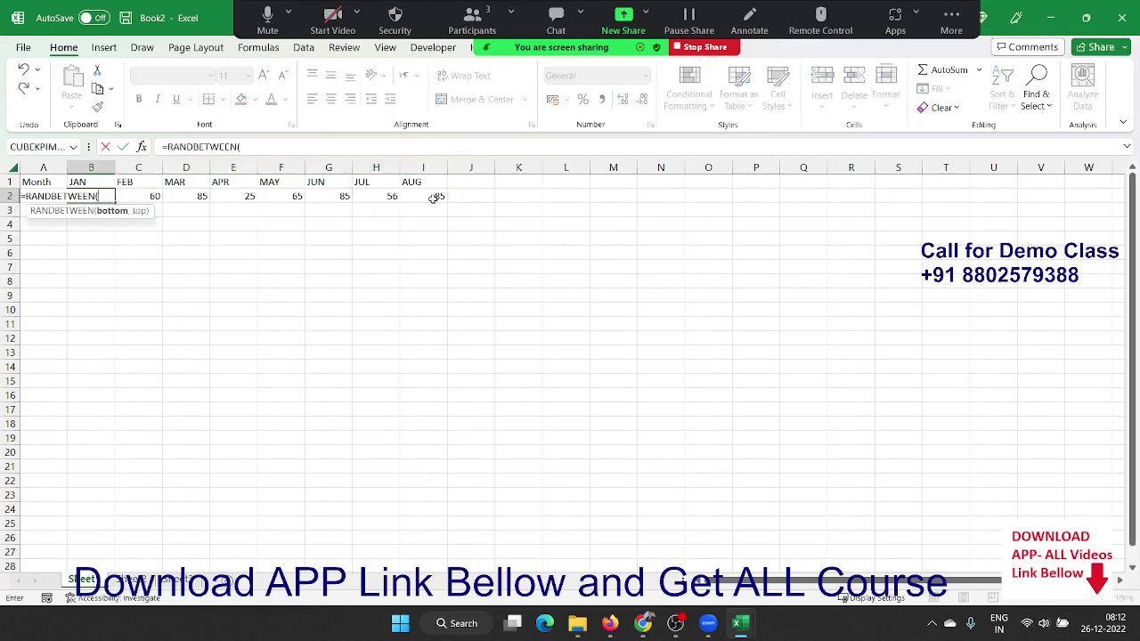
{"action": "type", "text": "1111111"}
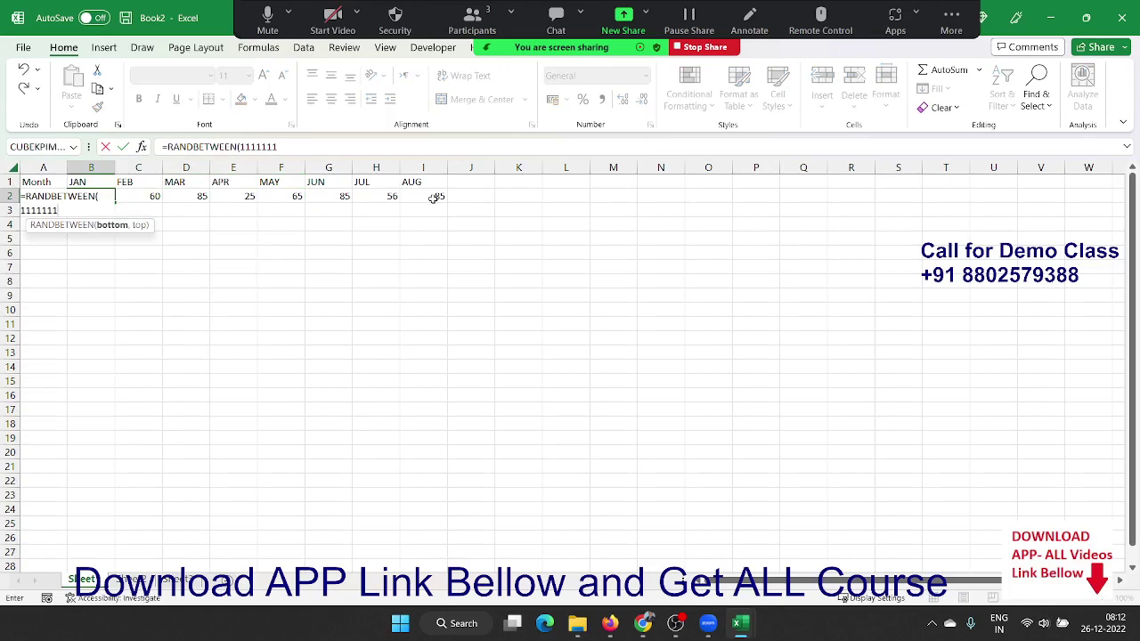
{"action": "type", "text": ",99999"}
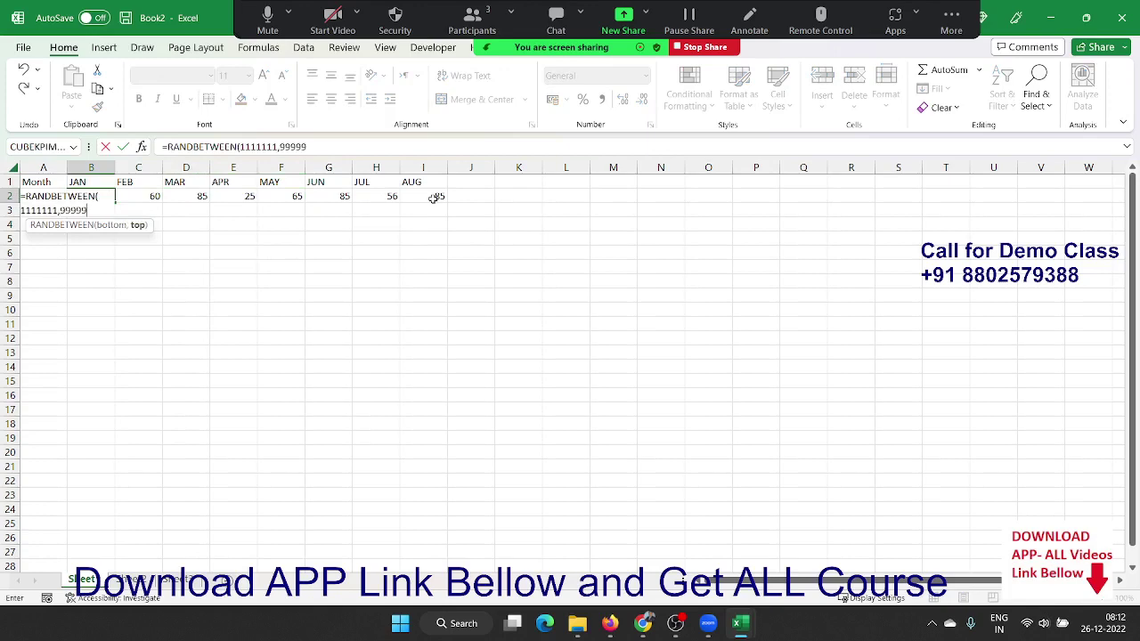
{"action": "type", "text": "9"}
{"action": "key", "text": "Return"}
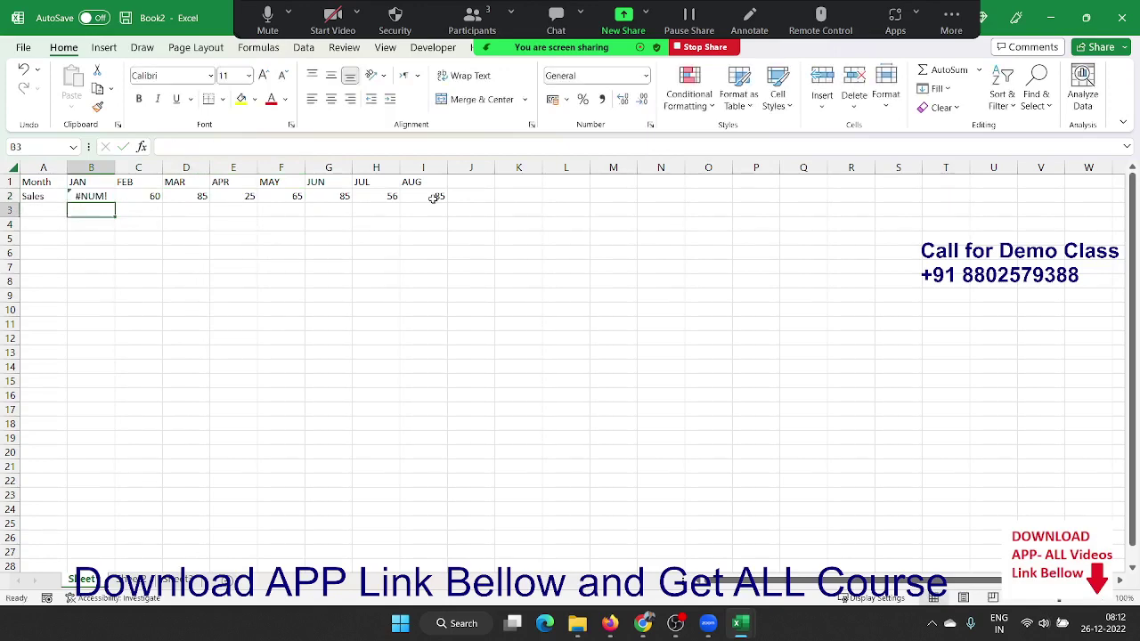
{"action": "key", "text": "Up"}
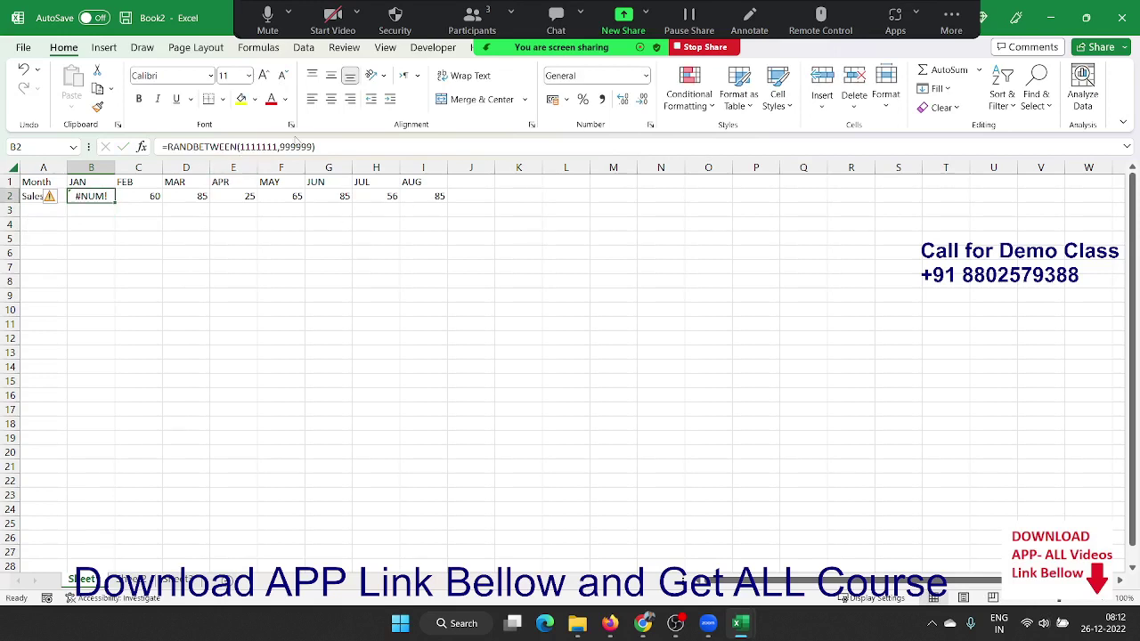
{"action": "left_click", "coordinate": [299, 147]}
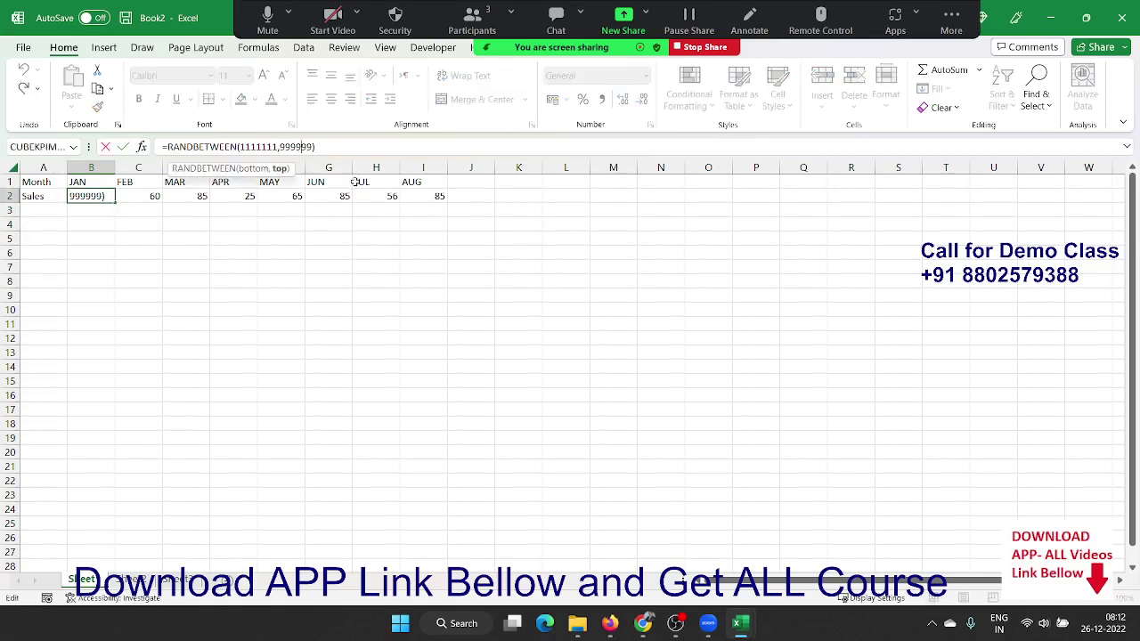
{"action": "type", "text": "99"}
{"action": "key", "text": "Return"}
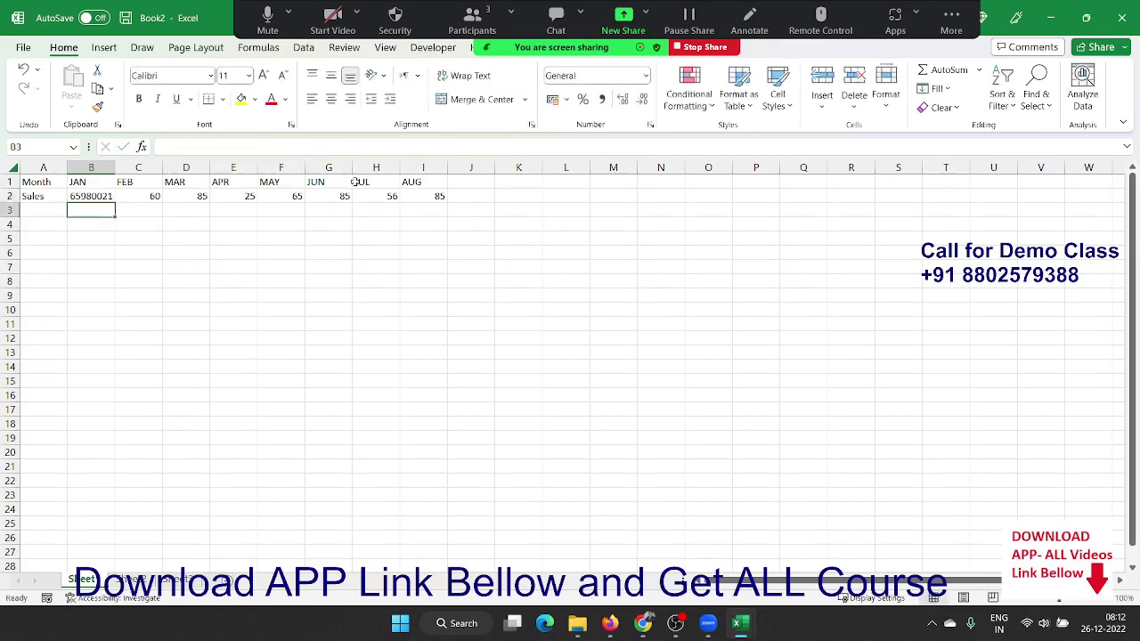
- Fill the RANDBETWEEN formula across B2:I2 with Ctrl+R
{"action": "key", "text": "Up"}
{"action": "key", "text": "shift+Right"}
{"action": "key", "text": "shift+Right"}
{"action": "key", "text": "shift+Right"}
{"action": "key", "text": "shift+Right"}
{"action": "key", "text": "shift+Right"}
{"action": "key", "text": "shift+Right"}
{"action": "key", "text": "shift+Right"}
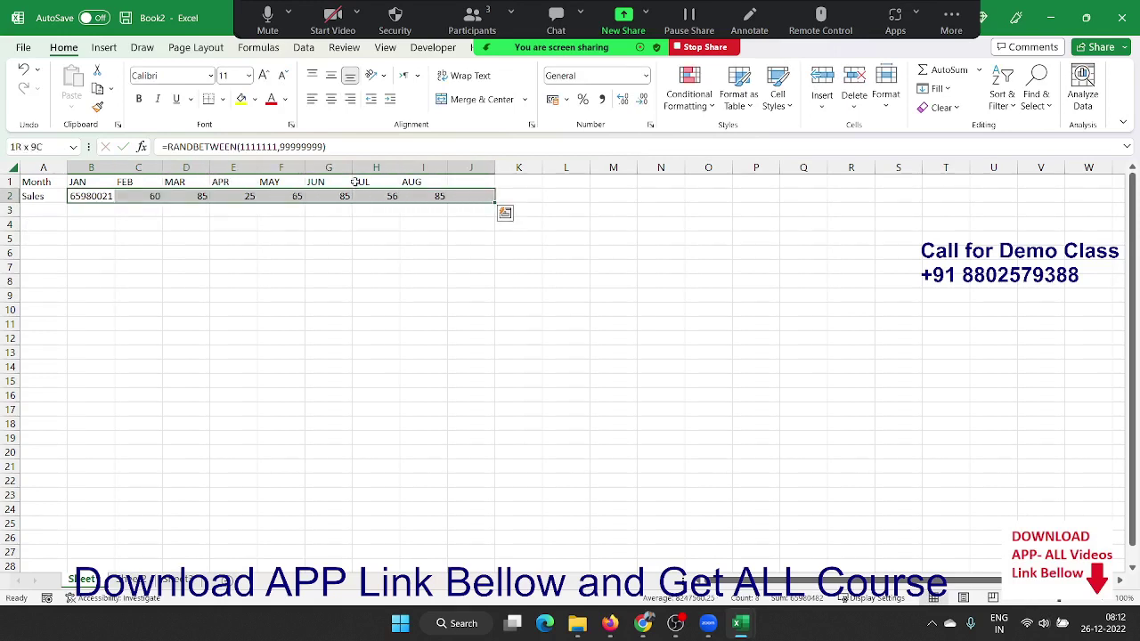
{"action": "key", "text": "shift+Left"}
{"action": "key", "text": "ctrl+r"}
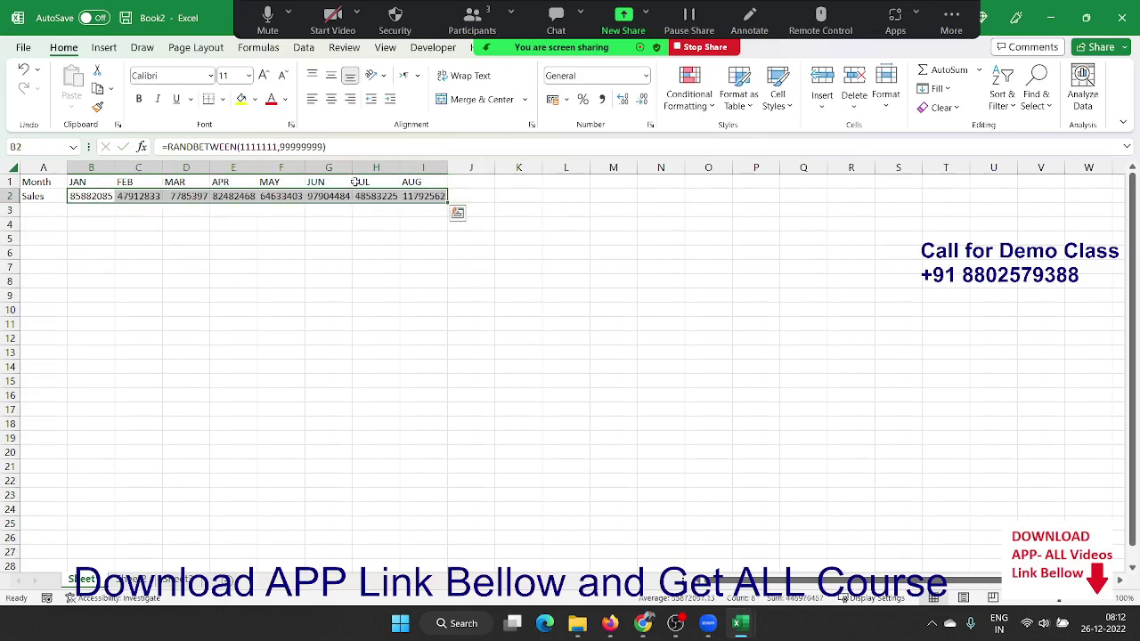
- Select the Month and Sales rows from A1 through the AUG column
{"action": "left_click", "coordinate": [346, 250]}
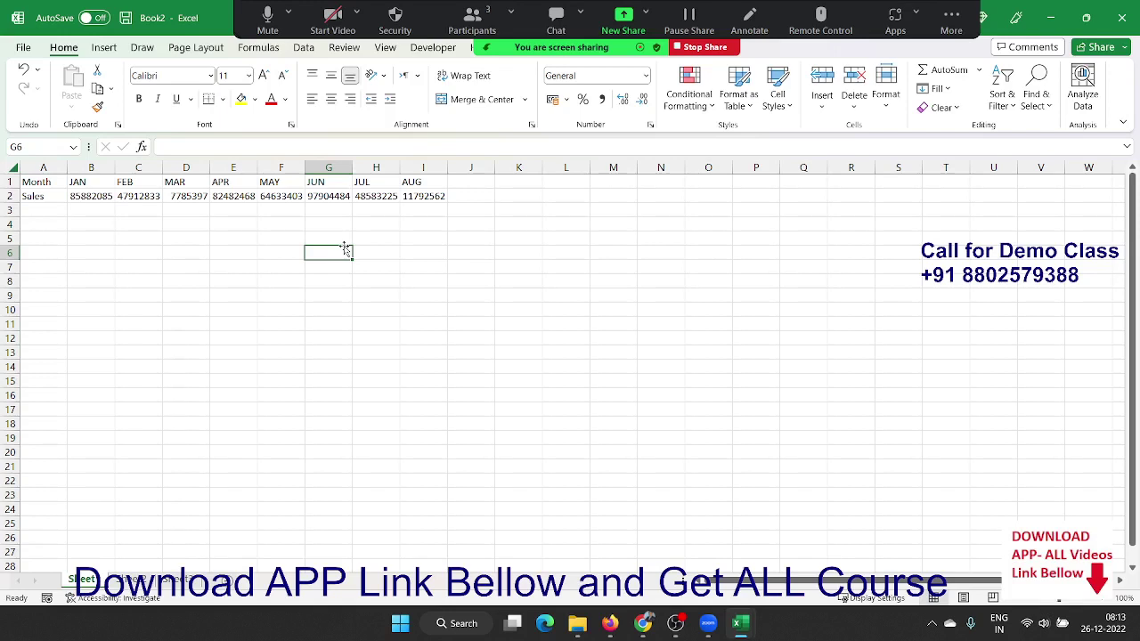
{"action": "left_click_drag", "start_coordinate": [21, 183], "coordinate": [437, 197]}
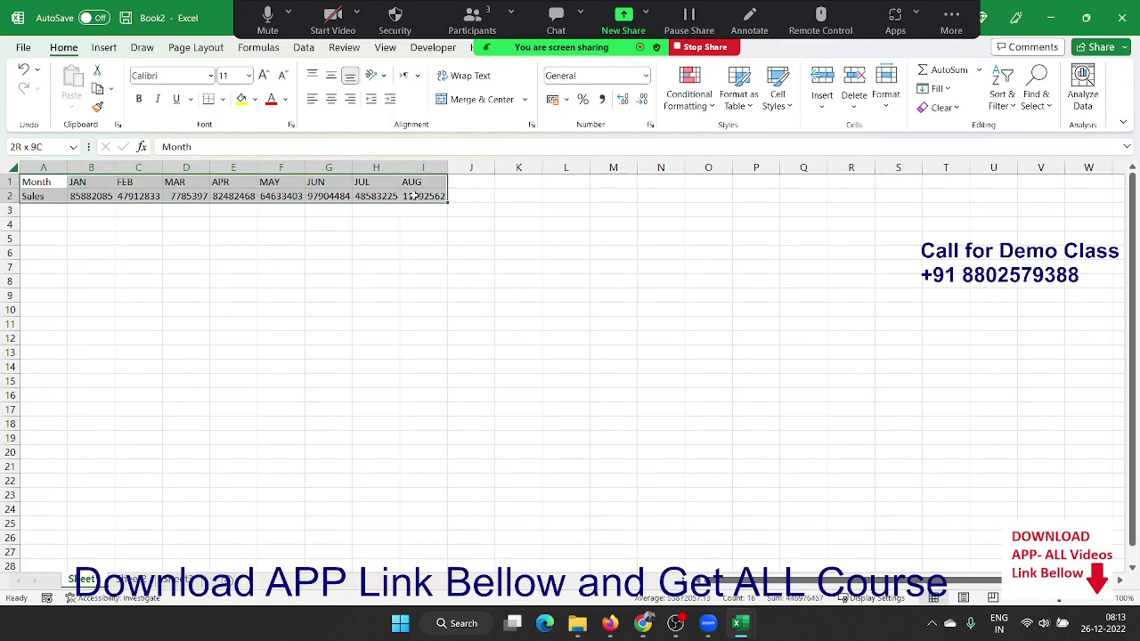
- Insert a clustered column chart of the random monthly Sales values
{"action": "left_click", "coordinate": [103, 47]}
{"action": "left_click", "coordinate": [414, 70]}
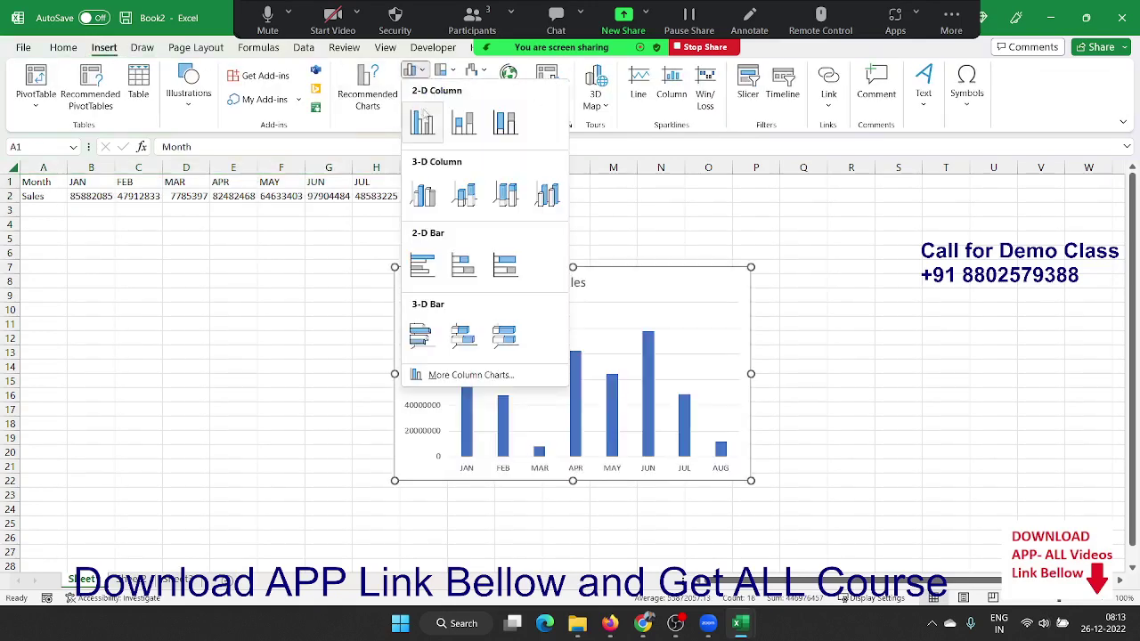
{"action": "left_click", "coordinate": [425, 116]}
- Enlarge the chart and position it below the data table
{"action": "left_click_drag", "start_coordinate": [460, 264], "coordinate": [371, 242]}
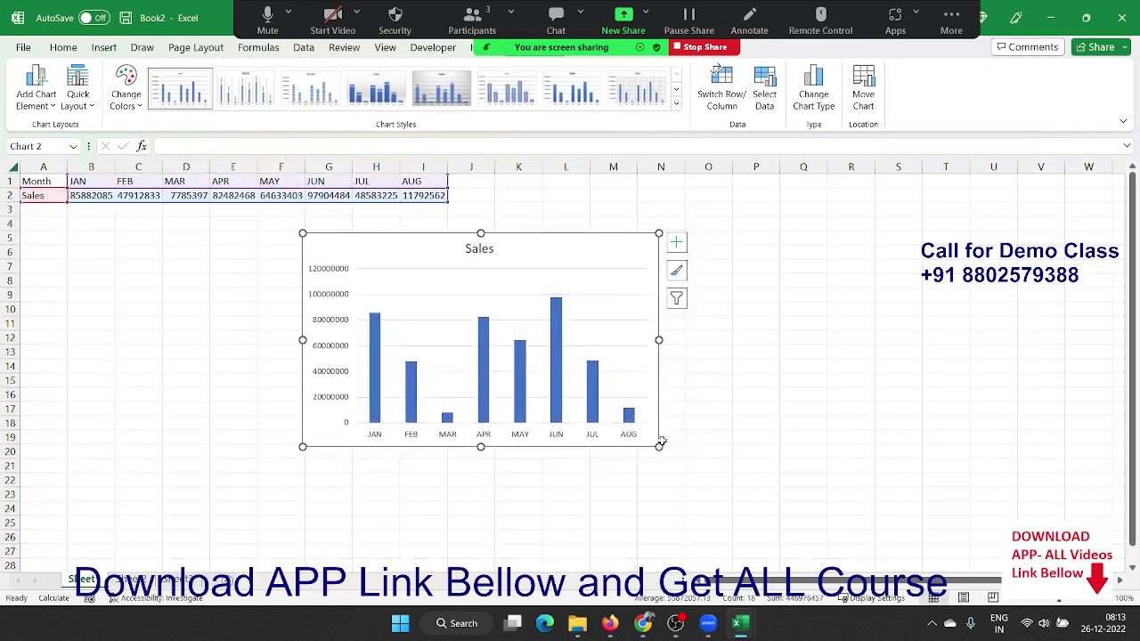
{"action": "left_click_drag", "start_coordinate": [660, 442], "coordinate": [837, 456]}
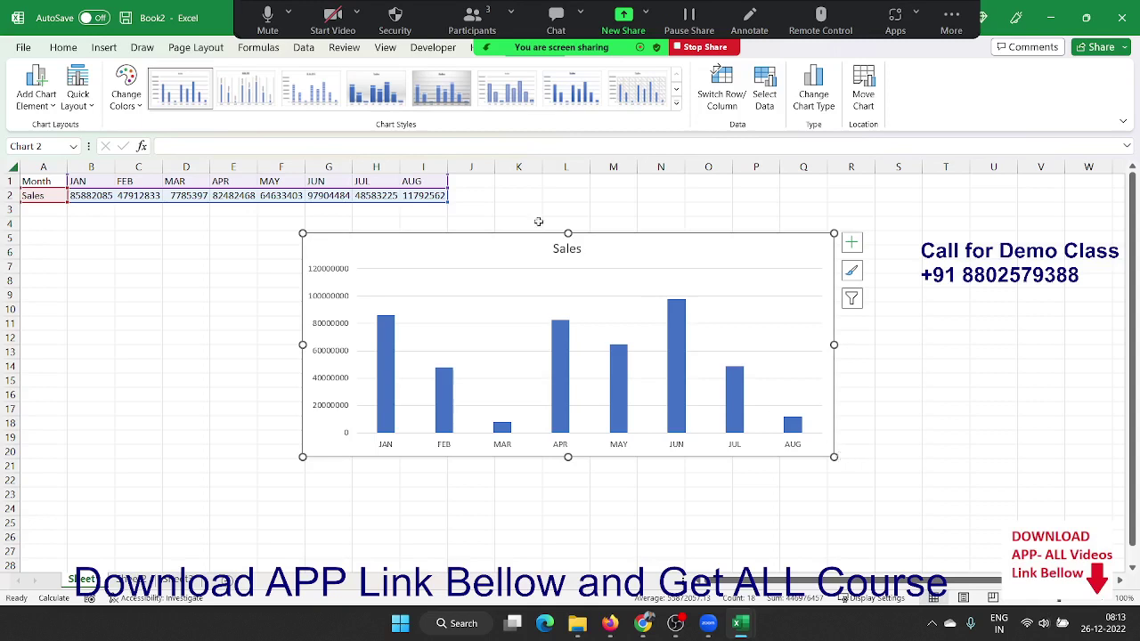
{"action": "left_click_drag", "start_coordinate": [465, 248], "coordinate": [322, 259]}
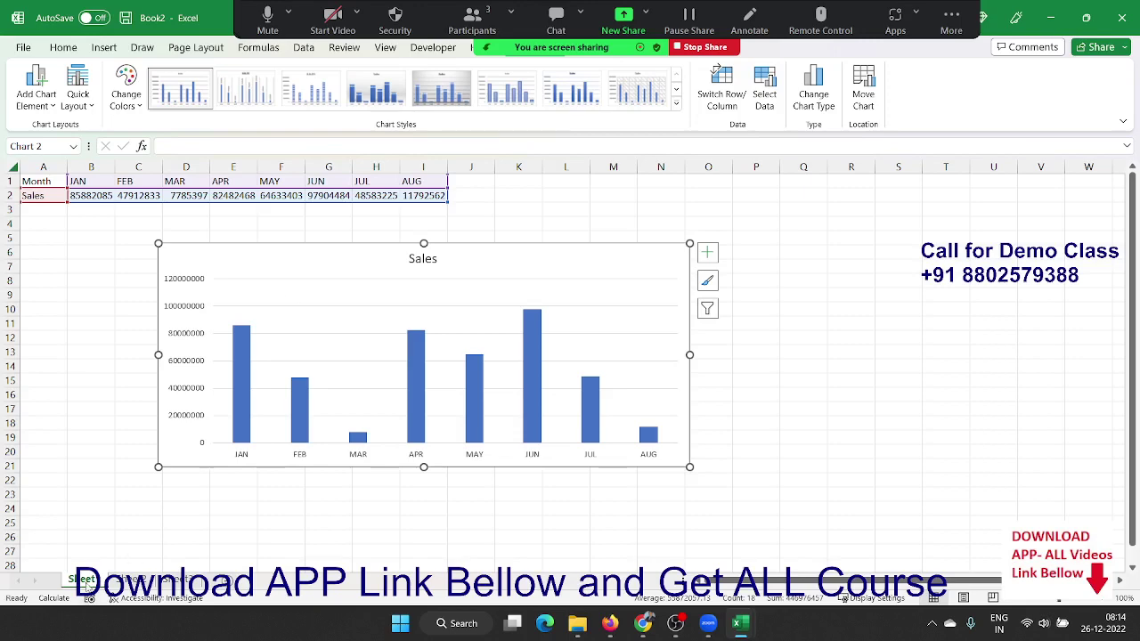
{"action": "left_click", "coordinate": [87, 585]}
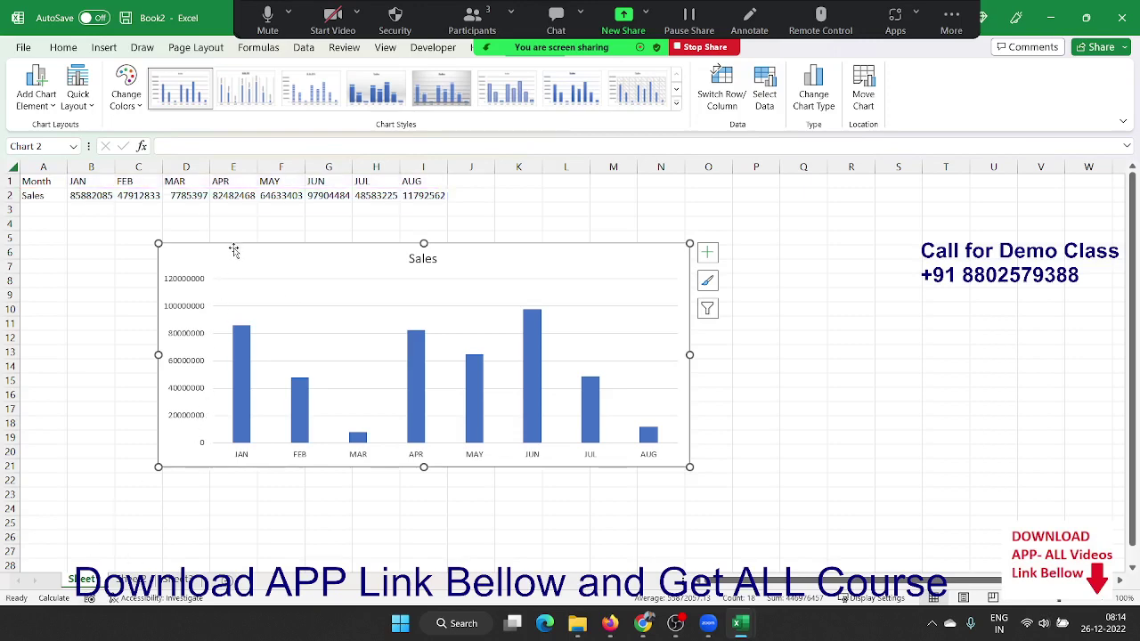
- Delete the column chart and browse the column chart types without inserting one
{"action": "key", "text": "Delete"}
{"action": "left_click", "coordinate": [104, 47]}
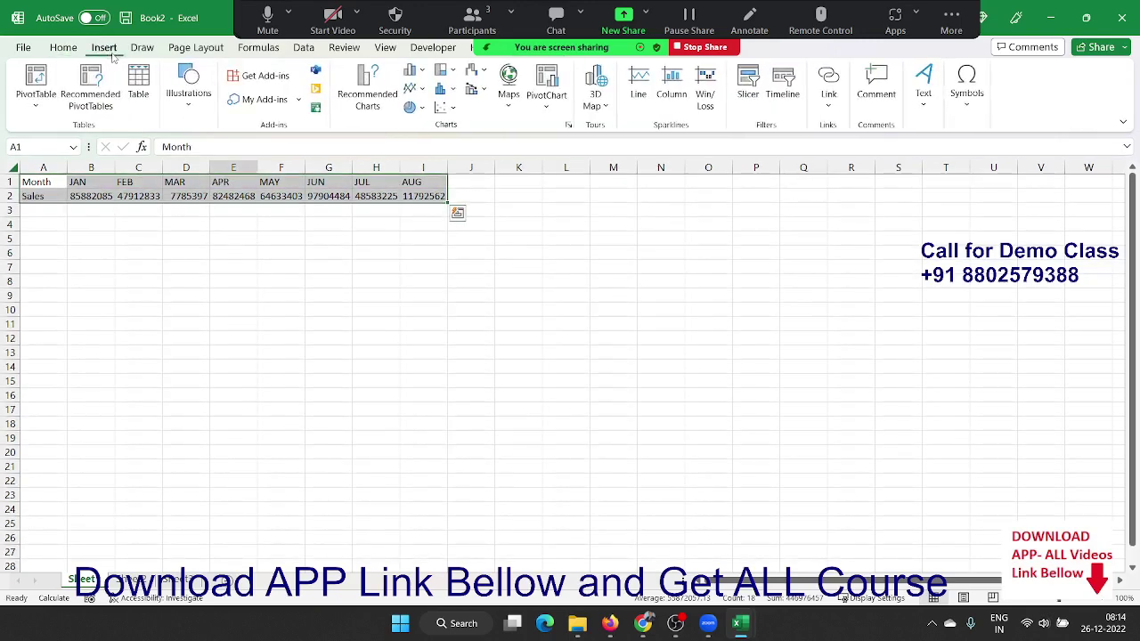
{"action": "left_click", "coordinate": [413, 81]}
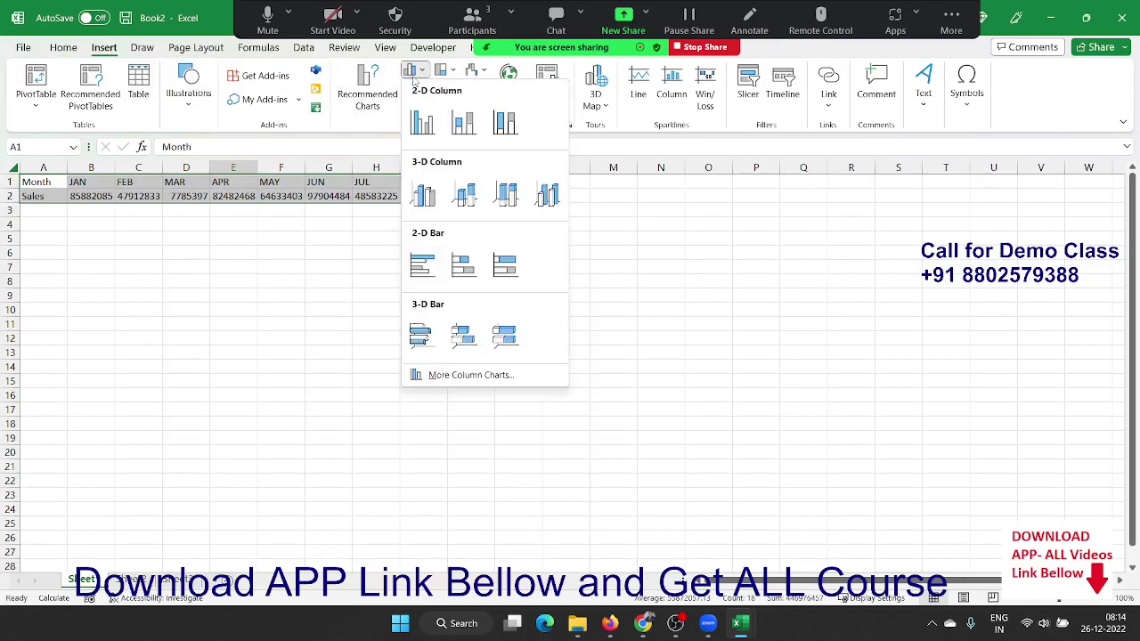
{"action": "left_click", "coordinate": [324, 182]}
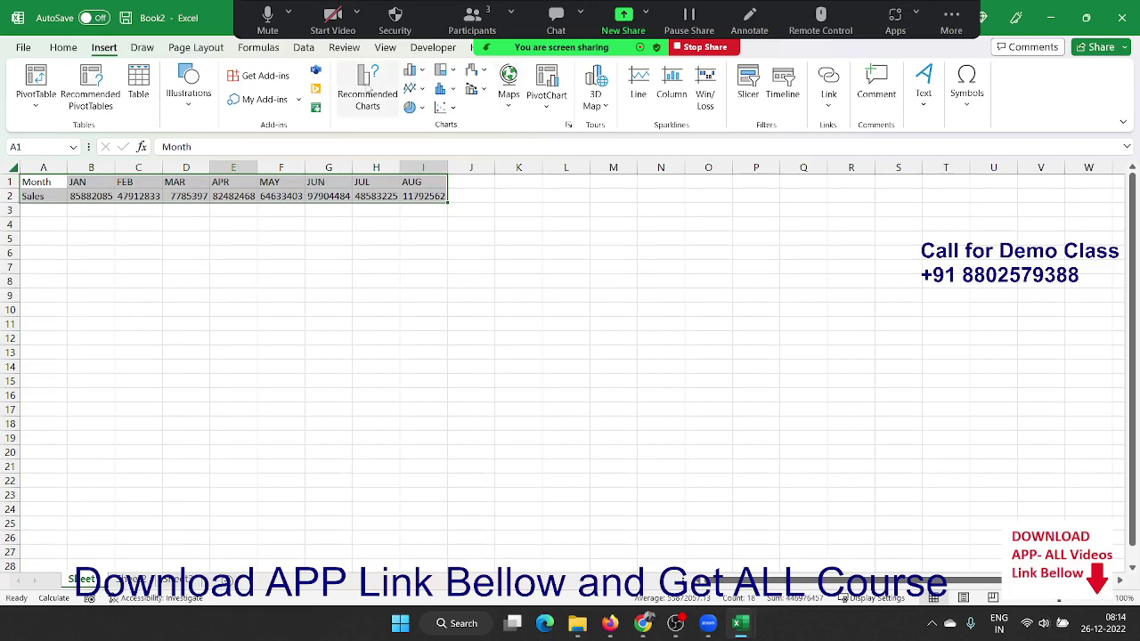
- Insert a Pie chart of the Sales data from Recommended Charts
{"action": "left_click", "coordinate": [367, 85]}
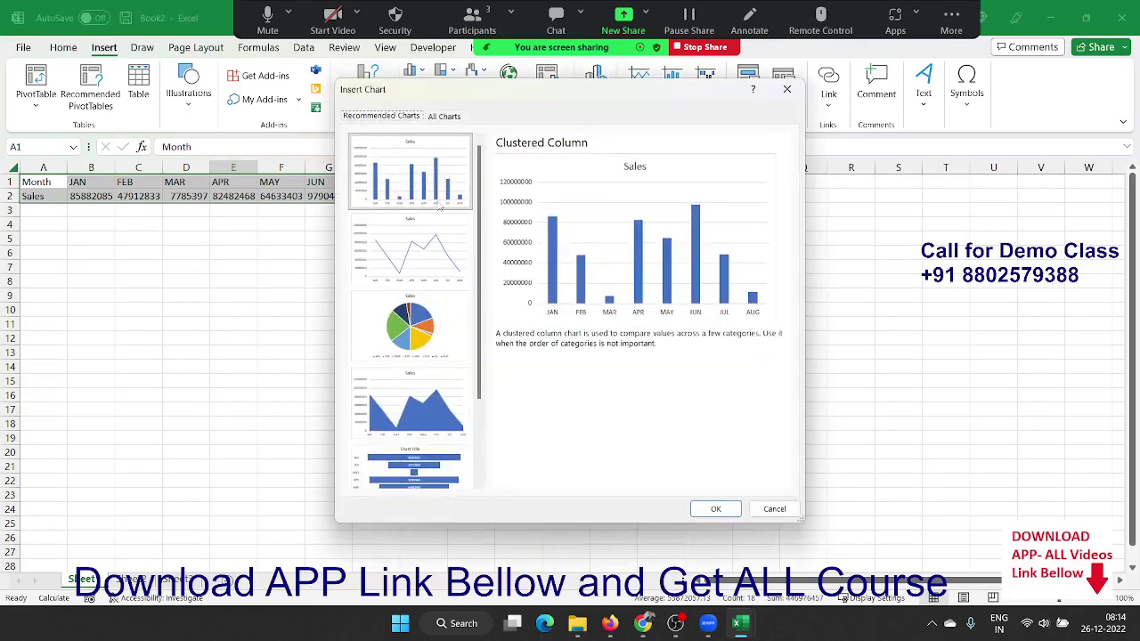
{"action": "scroll", "coordinate": [438, 205], "scroll_direction": "down", "scroll_amount": 3}
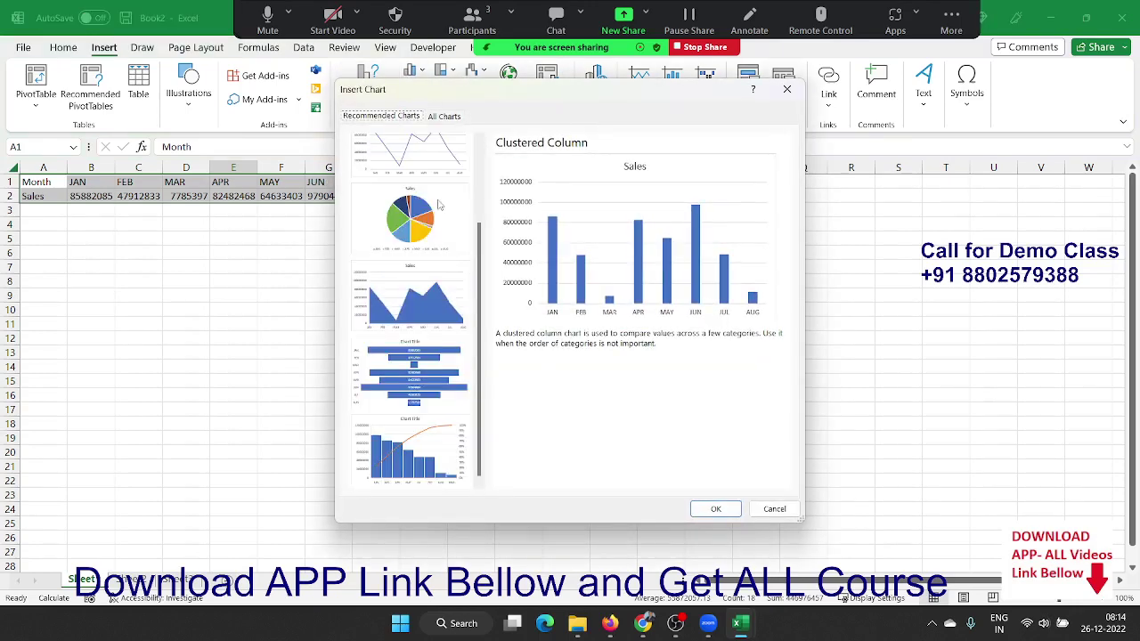
{"action": "scroll", "coordinate": [438, 205], "scroll_direction": "up", "scroll_amount": 3}
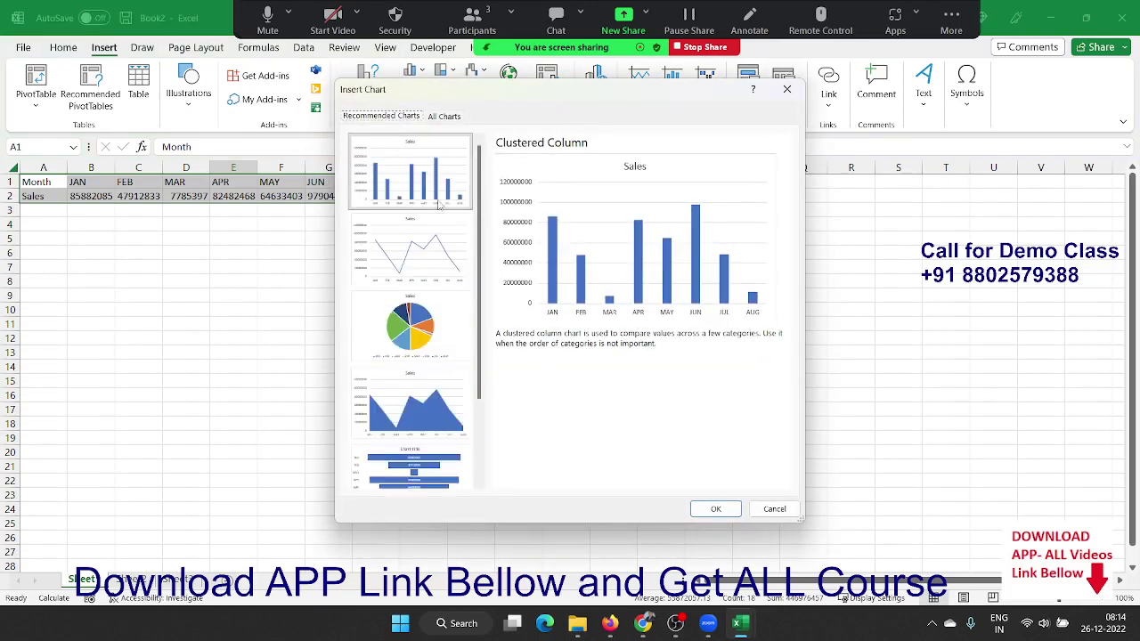
{"action": "scroll", "coordinate": [438, 204], "scroll_direction": "down", "scroll_amount": 3}
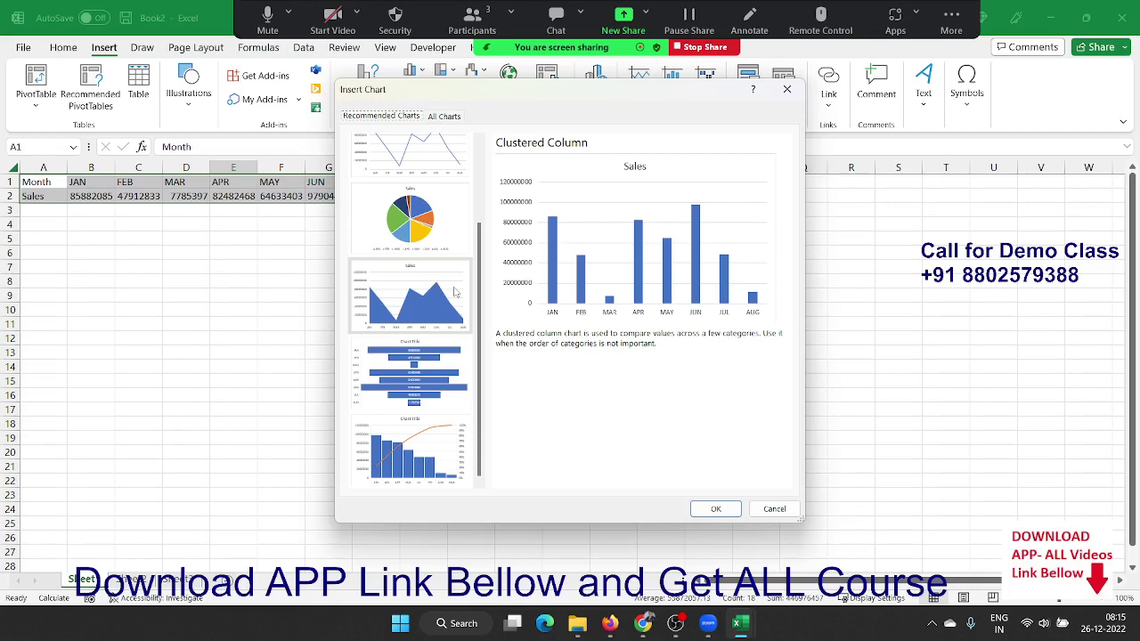
{"action": "left_click", "coordinate": [417, 223]}
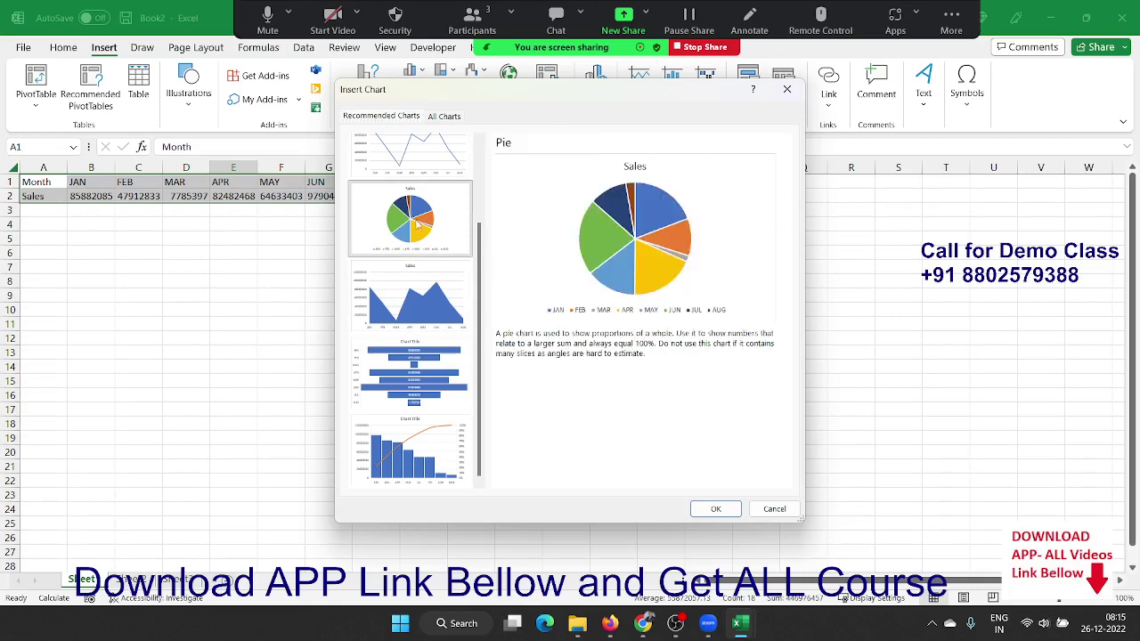
{"action": "left_click", "coordinate": [715, 509]}
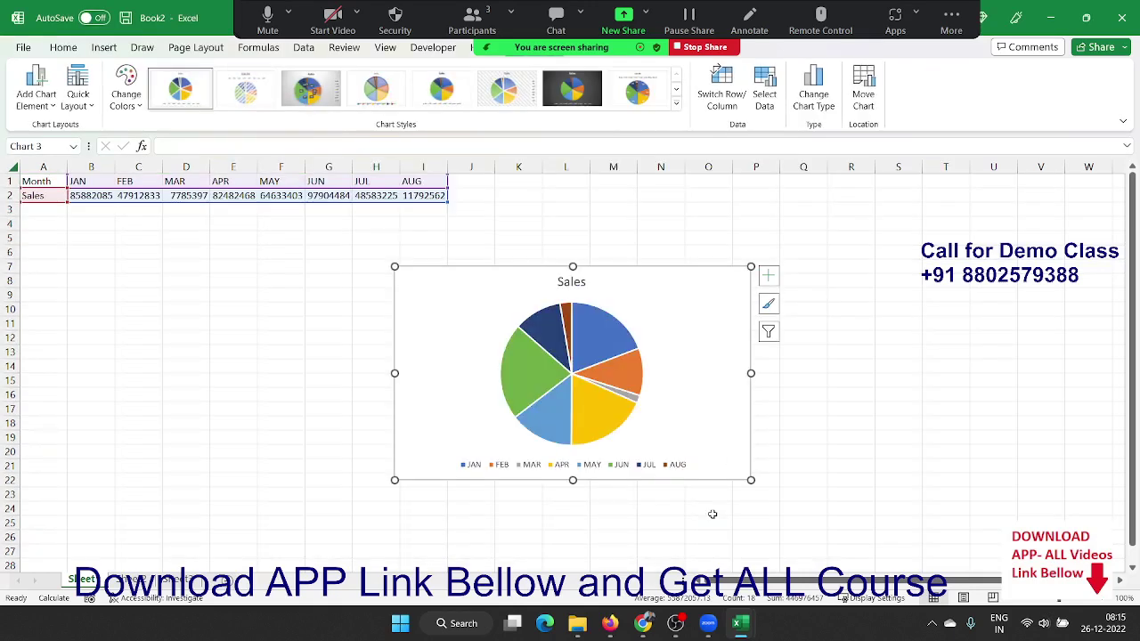
- Delete the pie chart and insert a clustered column chart of the Sales data
{"action": "key", "text": "Delete"}
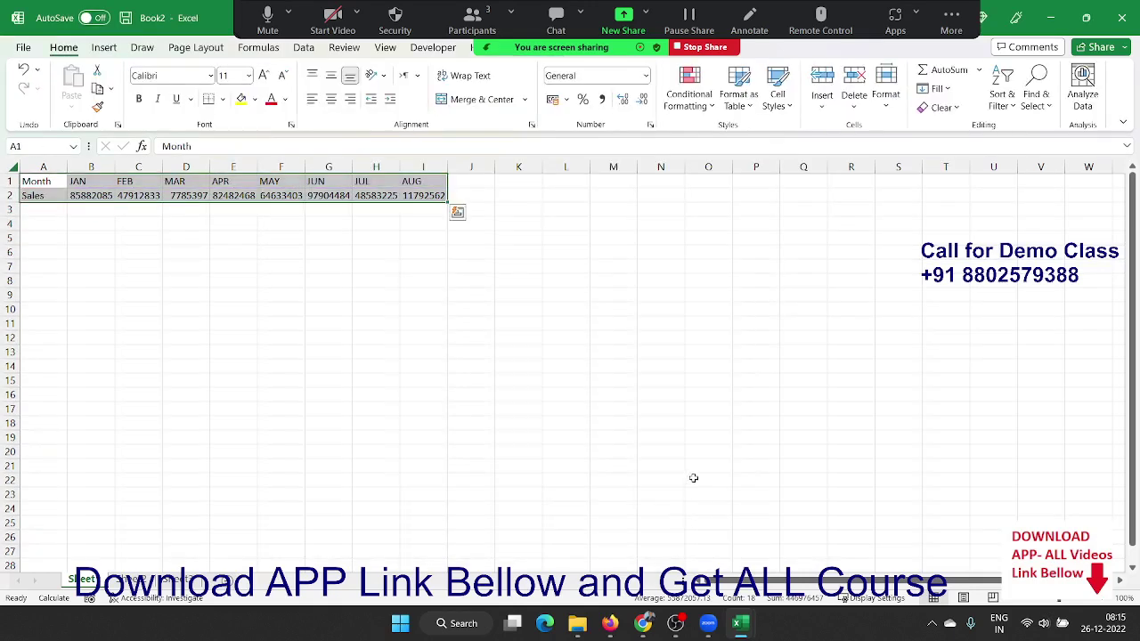
{"action": "left_click", "coordinate": [103, 47]}
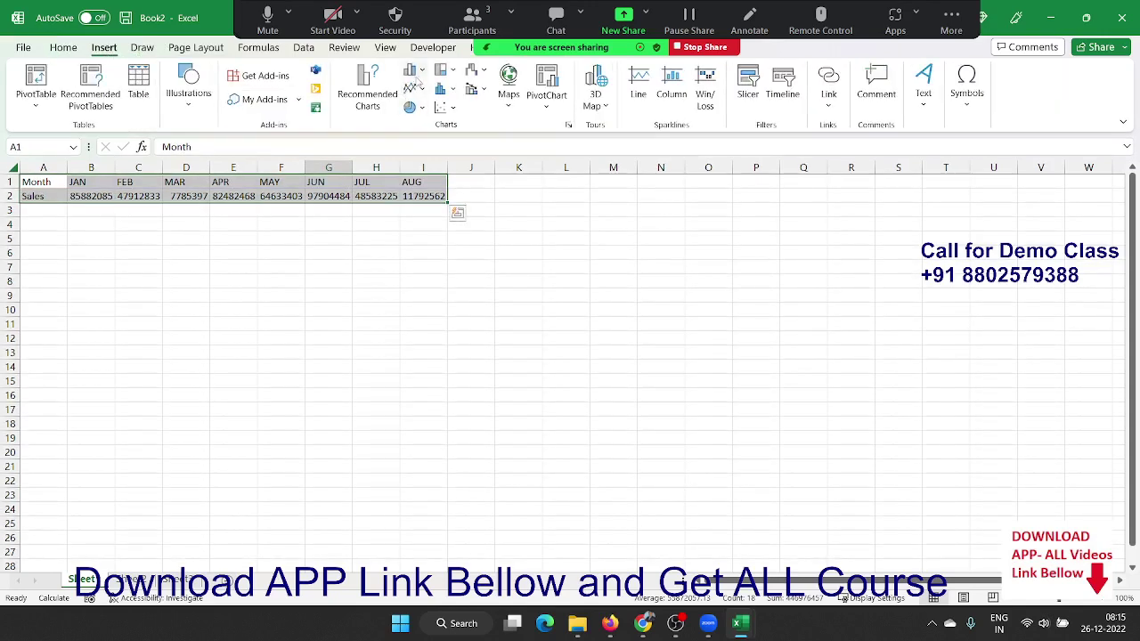
{"action": "left_click", "coordinate": [411, 72]}
{"action": "left_click", "coordinate": [424, 120]}
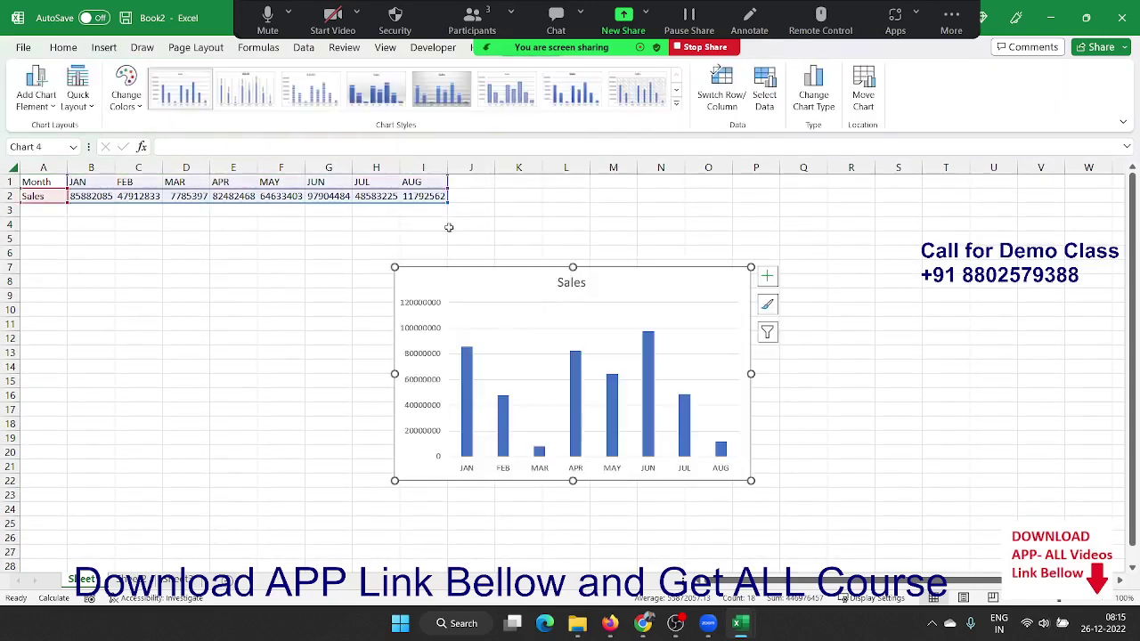
- Move the chart below the table and enlarge it wider and taller
{"action": "mouse_move", "coordinate": [461, 285]}
{"action": "left_mouse_down"}
{"action": "mouse_move", "coordinate": [348, 283]}
{"action": "mouse_move", "coordinate": [199, 249]}
{"action": "left_mouse_up"}
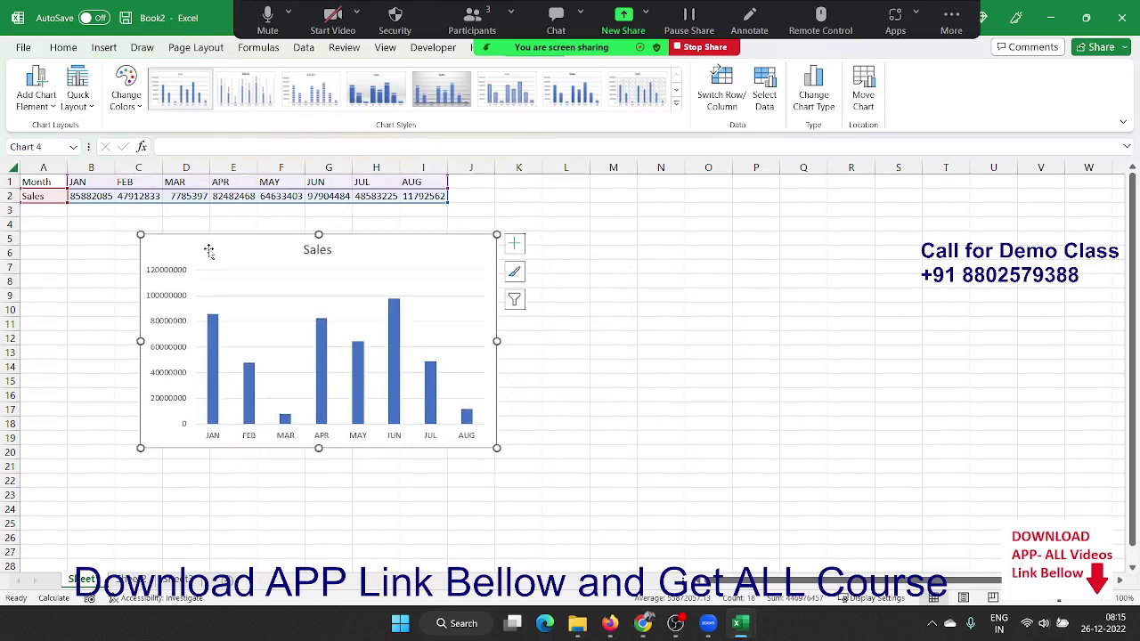
{"action": "left_click_drag", "start_coordinate": [497, 447], "coordinate": [675, 453]}
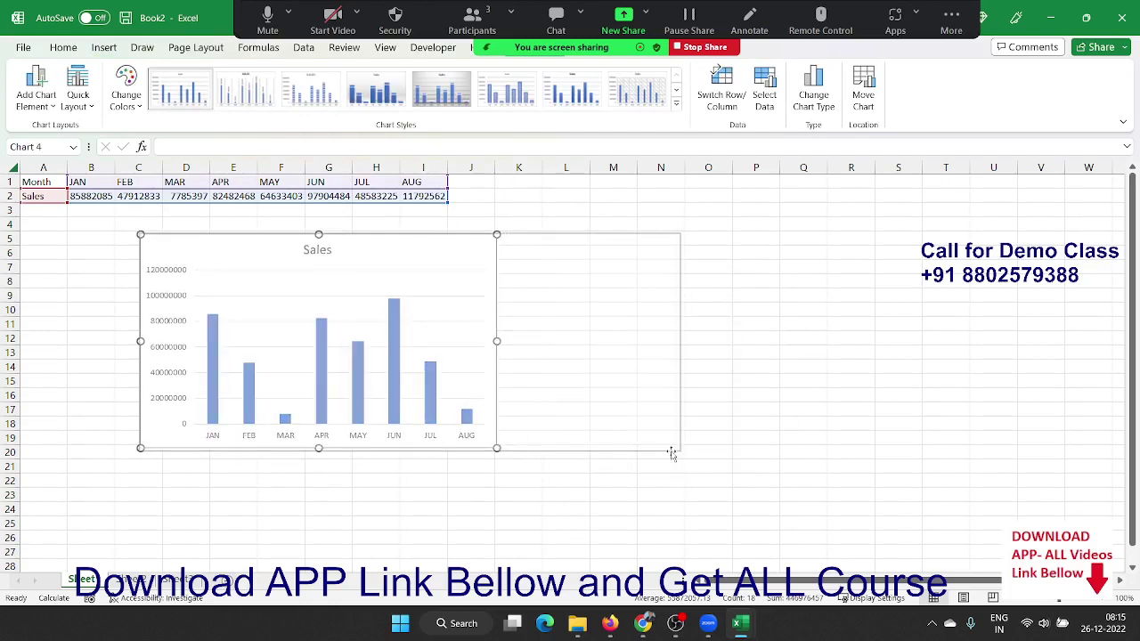
{"action": "mouse_move", "coordinate": [517, 270]}
{"action": "left_mouse_down"}
{"action": "mouse_move", "coordinate": [746, 262]}
{"action": "mouse_move", "coordinate": [577, 262]}
{"action": "left_mouse_up"}
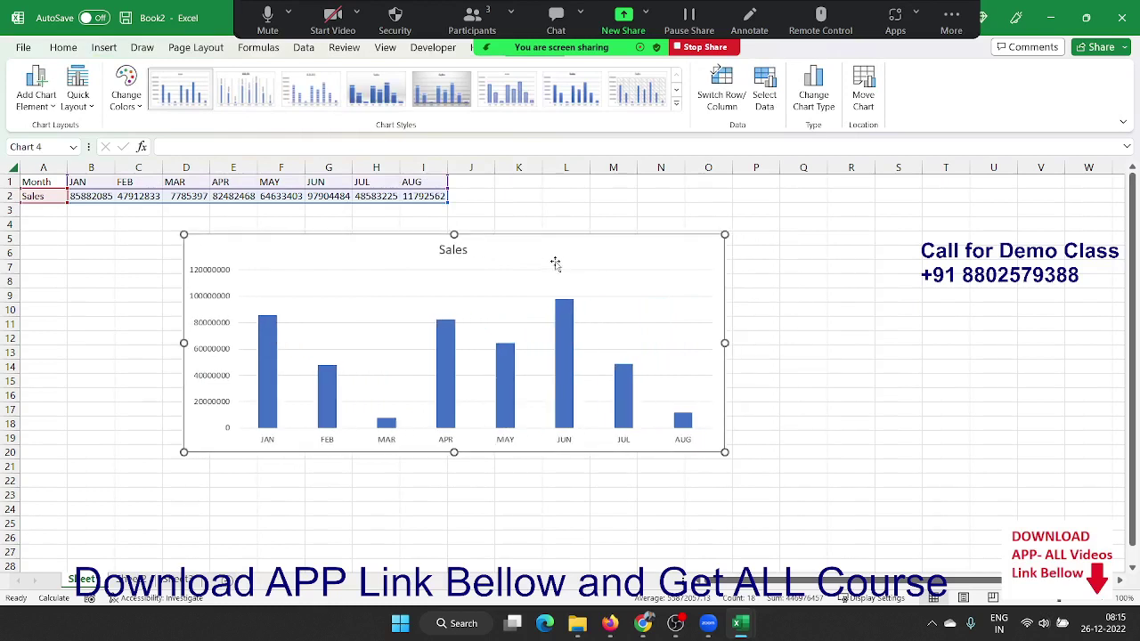
{"action": "left_click_drag", "start_coordinate": [456, 454], "coordinate": [461, 500]}
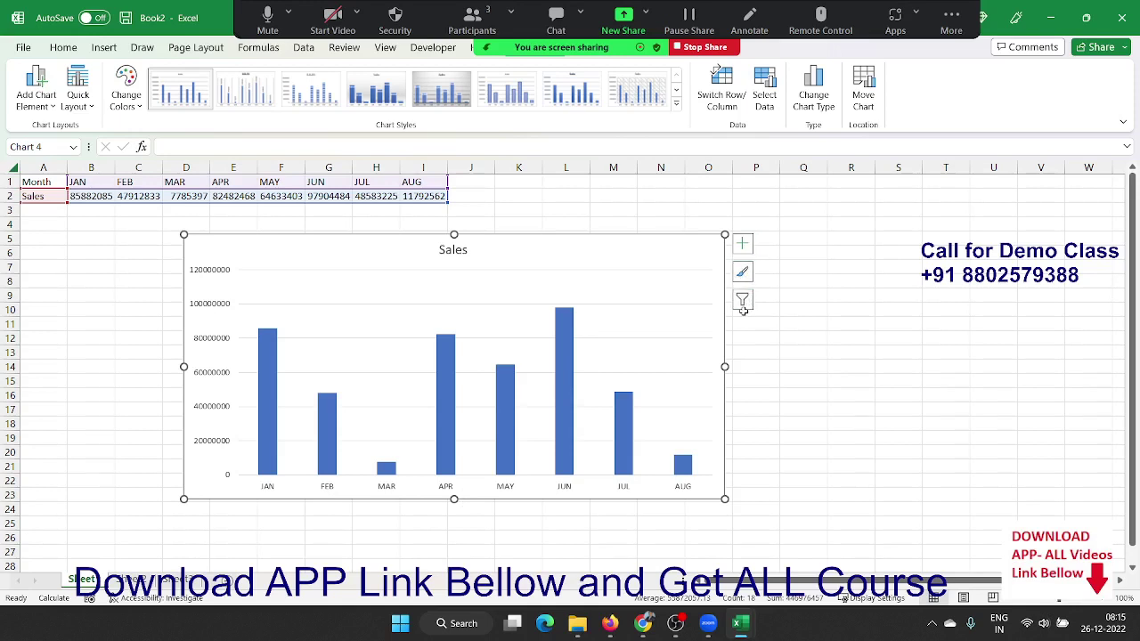
- Turn on data labels, a data table, error bars, a legend and a linear trendline
{"action": "left_click", "coordinate": [743, 246]}
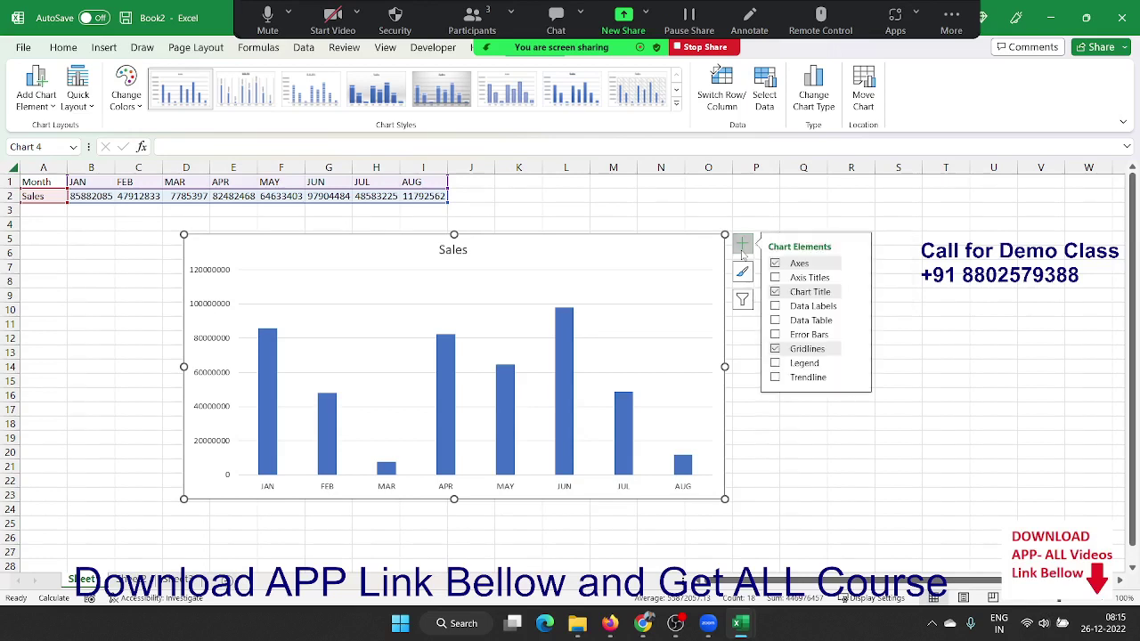
{"action": "left_click", "coordinate": [776, 306]}
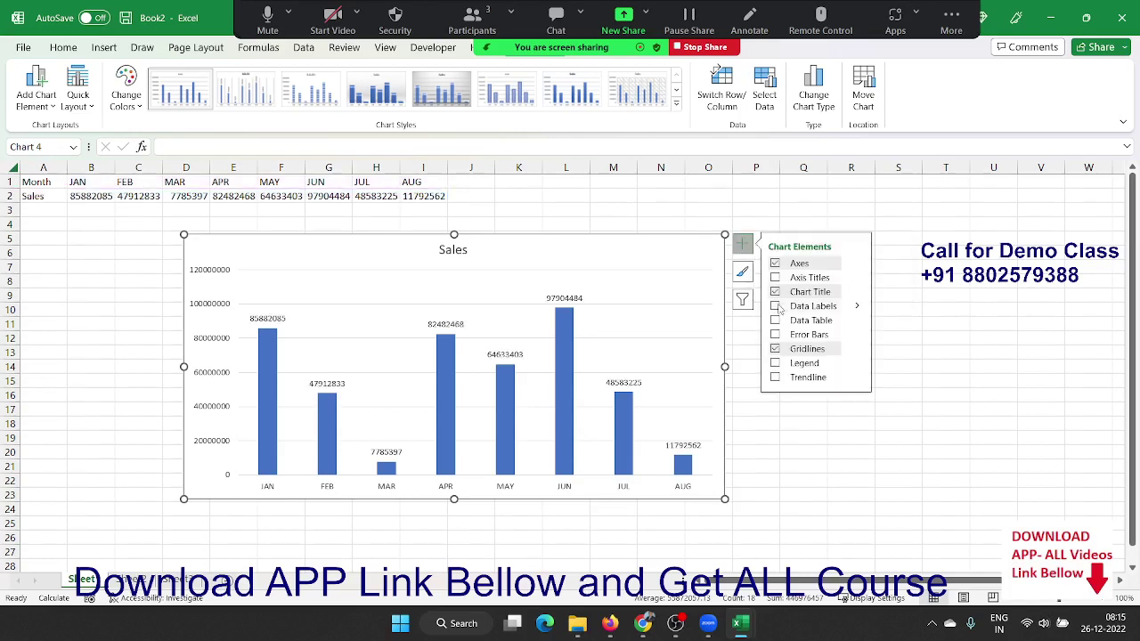
{"action": "left_click", "coordinate": [775, 320]}
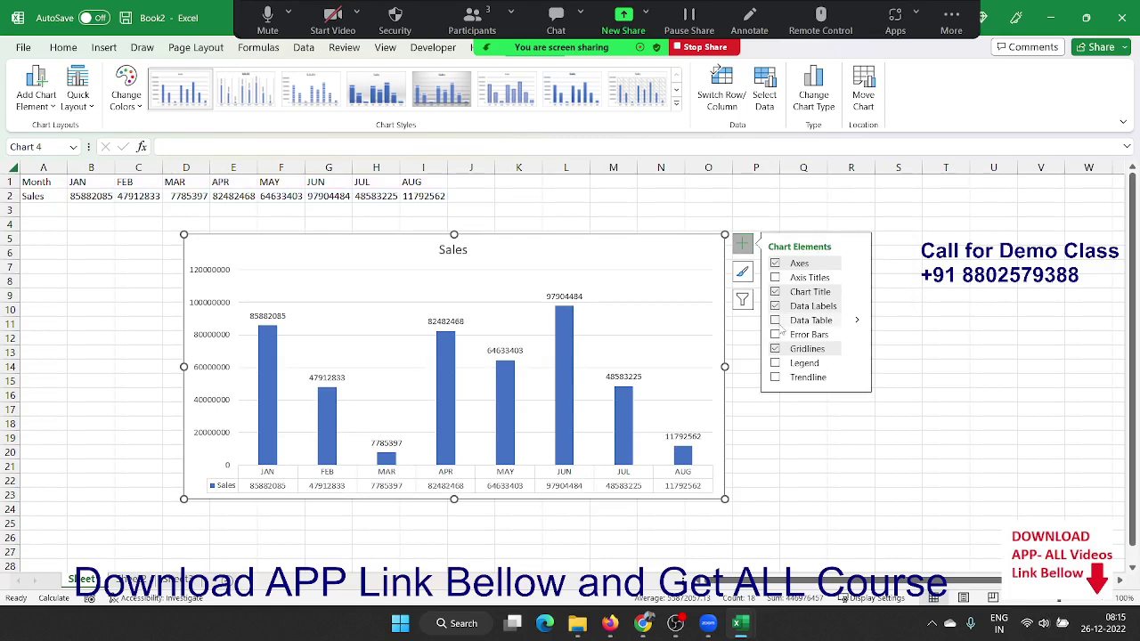
{"action": "left_click", "coordinate": [775, 334]}
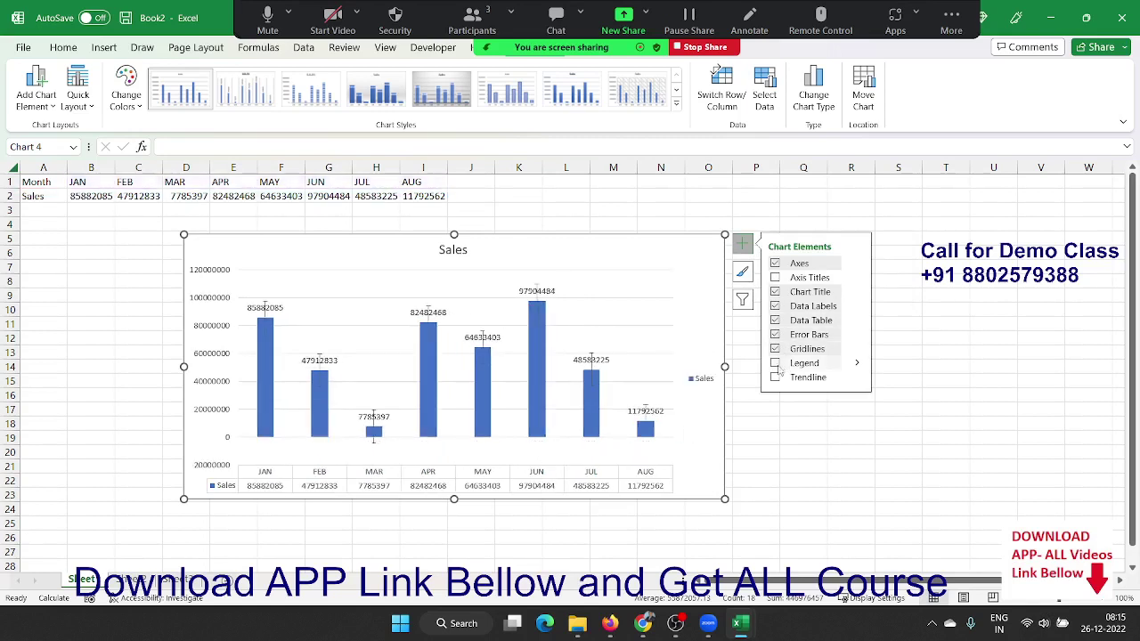
{"action": "left_click", "coordinate": [775, 364]}
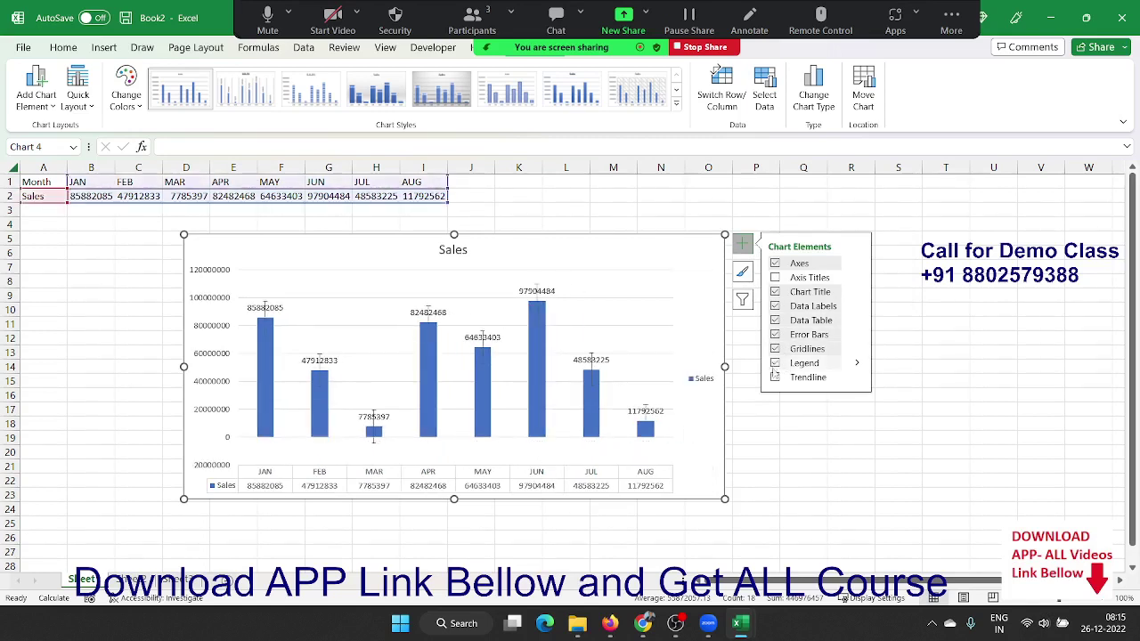
{"action": "left_click", "coordinate": [857, 363]}
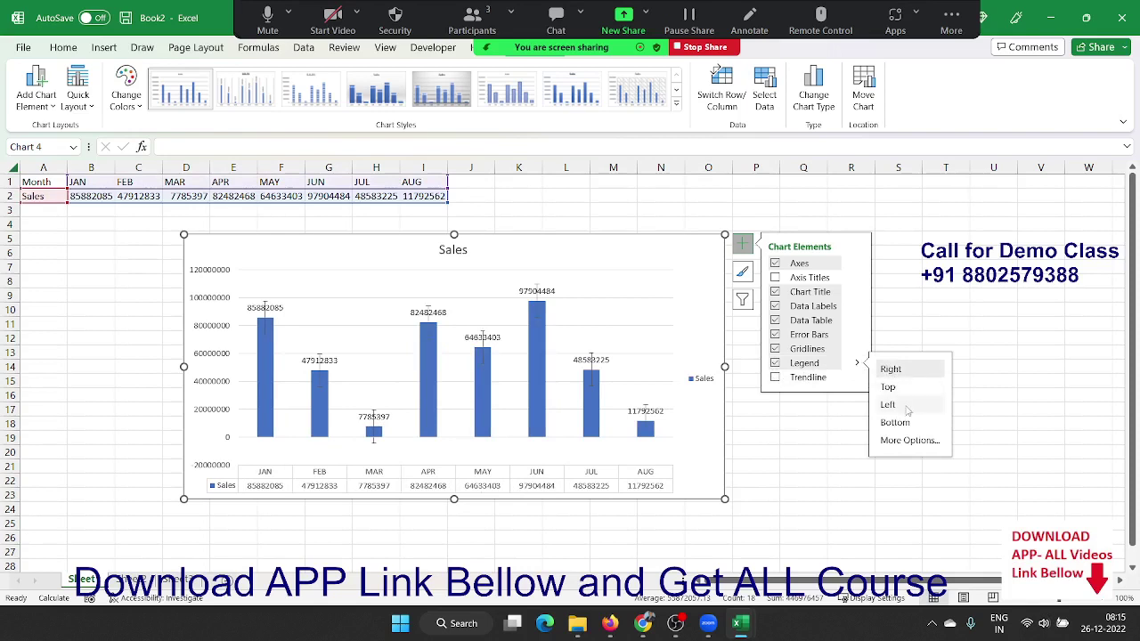
{"action": "left_click", "coordinate": [775, 377]}
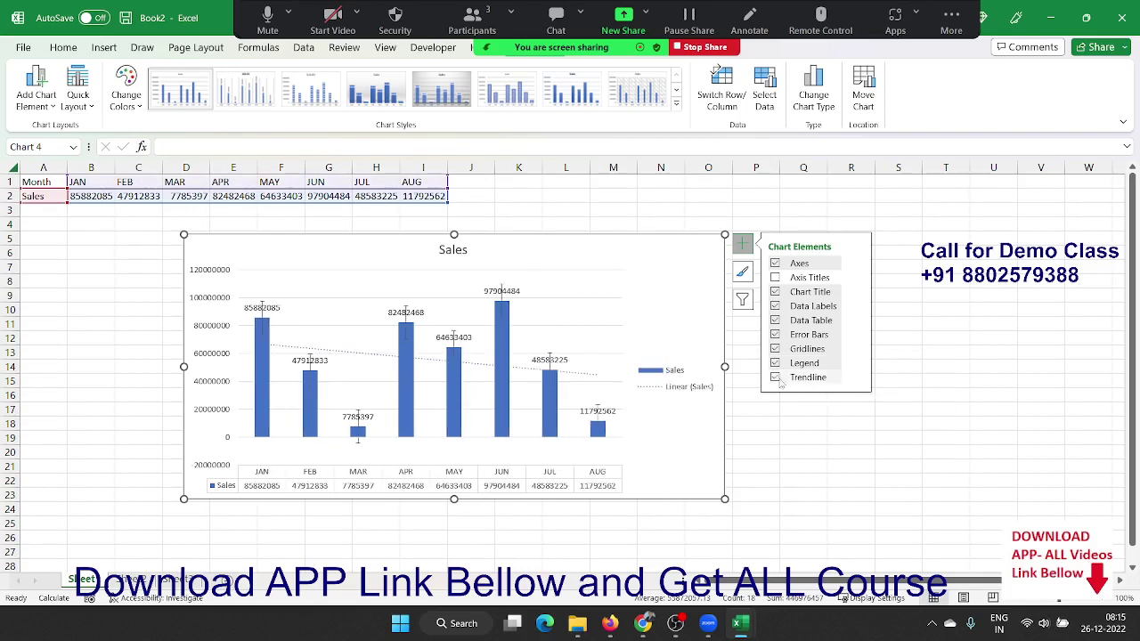
- Remove the trendline, legend, gridlines, error bars, data table and data labels
{"action": "left_click", "coordinate": [775, 377]}
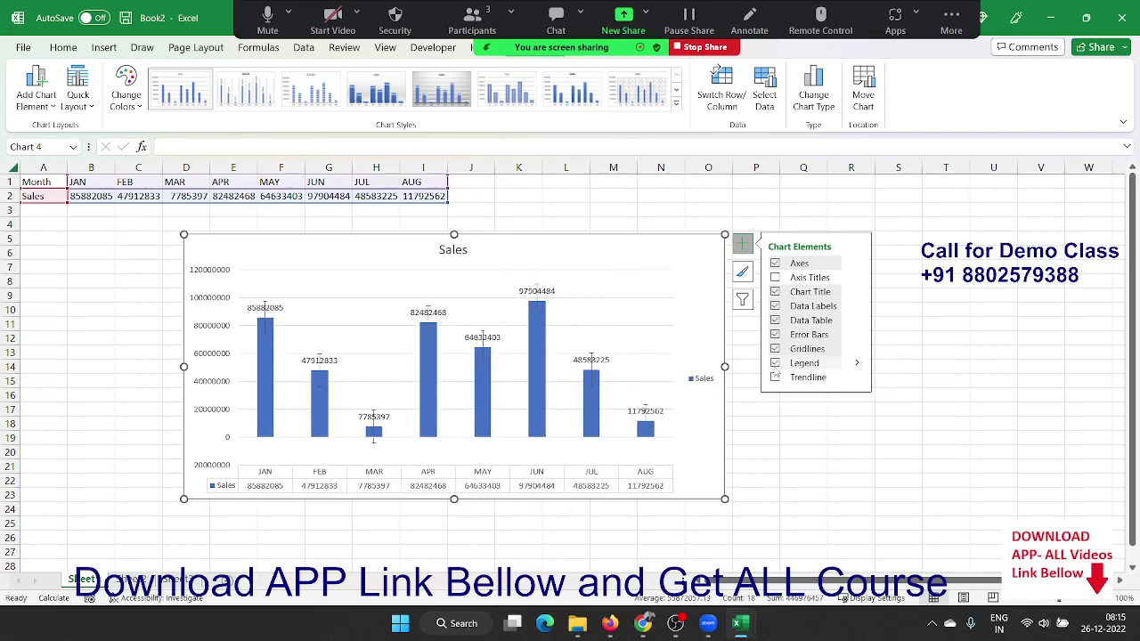
{"action": "left_click", "coordinate": [775, 364]}
{"action": "left_click", "coordinate": [775, 349]}
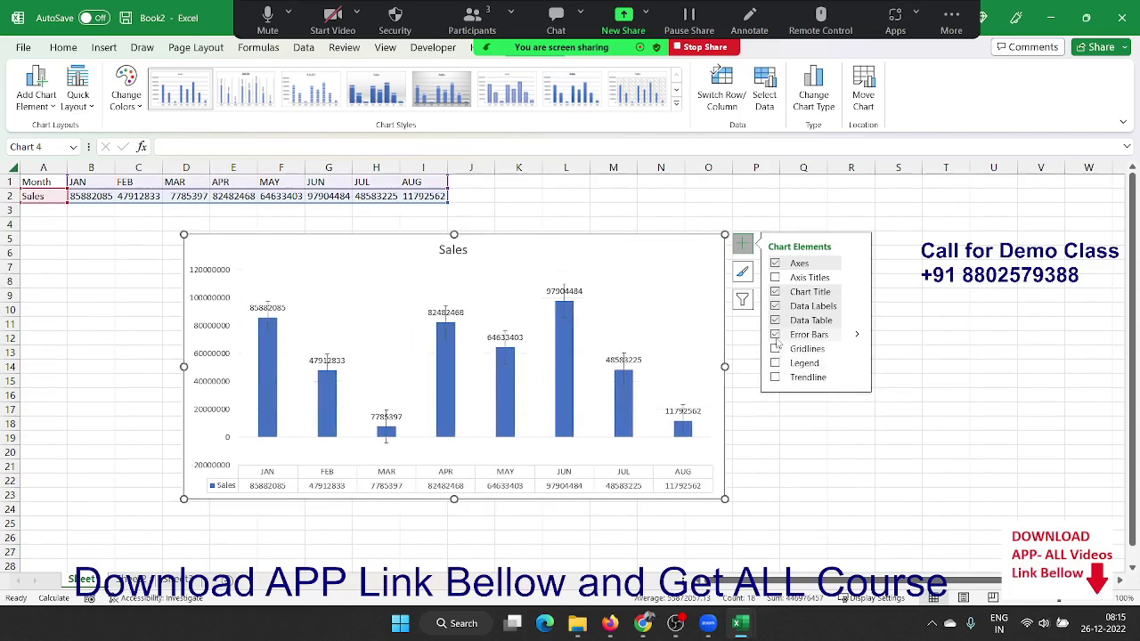
{"action": "left_click", "coordinate": [775, 335]}
{"action": "left_click", "coordinate": [775, 321]}
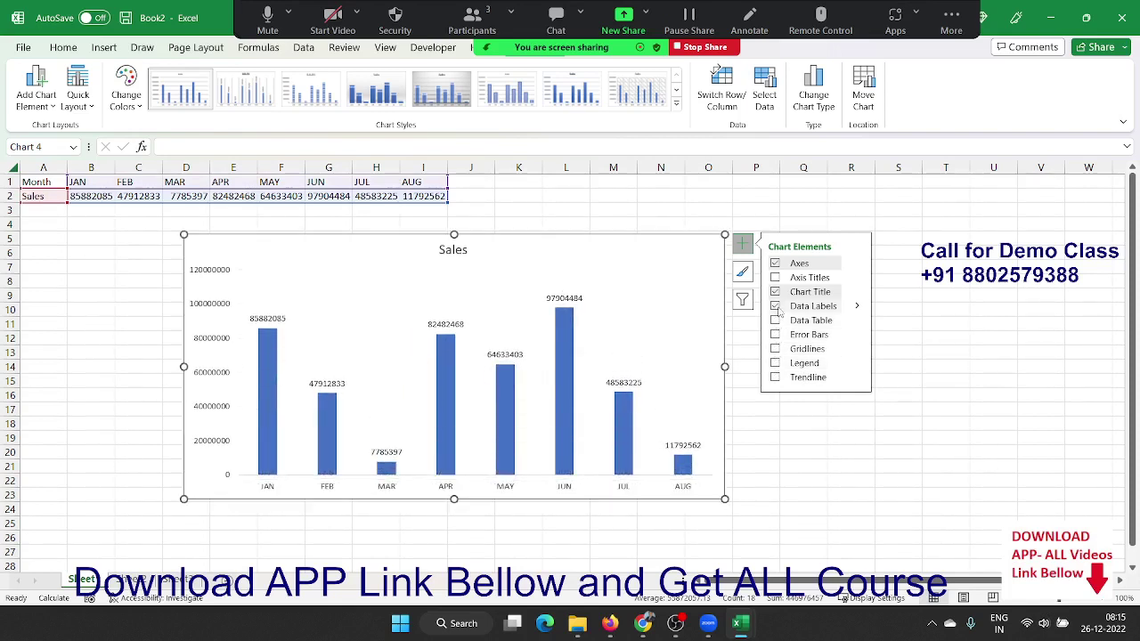
{"action": "left_click", "coordinate": [775, 306]}
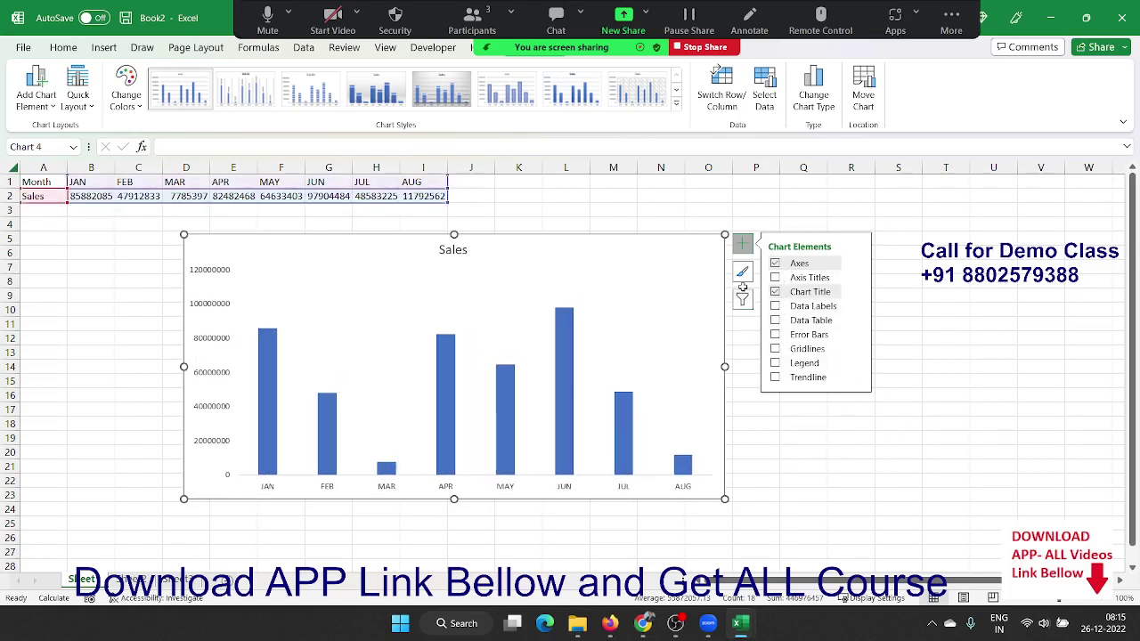
{"action": "left_click", "coordinate": [742, 271]}
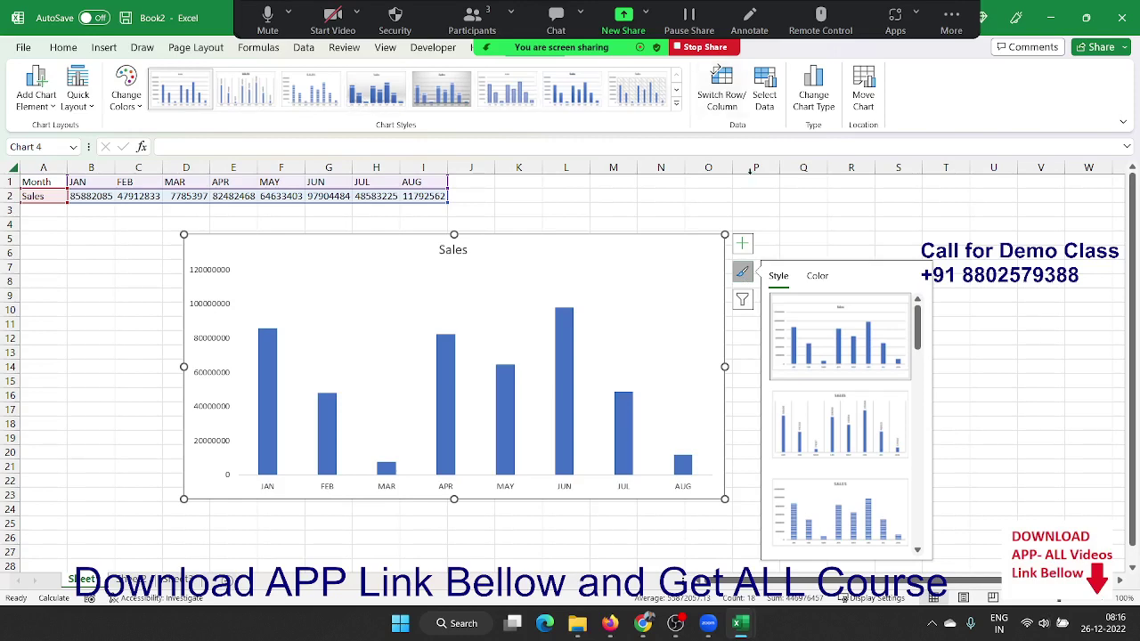
- Preview the blue hatched chart style, then restore the original plain style on the Sales chart
{"action": "scroll", "coordinate": [813, 344], "scroll_direction": "down", "scroll_amount": 5}
{"action": "scroll", "coordinate": [813, 344], "scroll_direction": "down", "scroll_amount": 1}
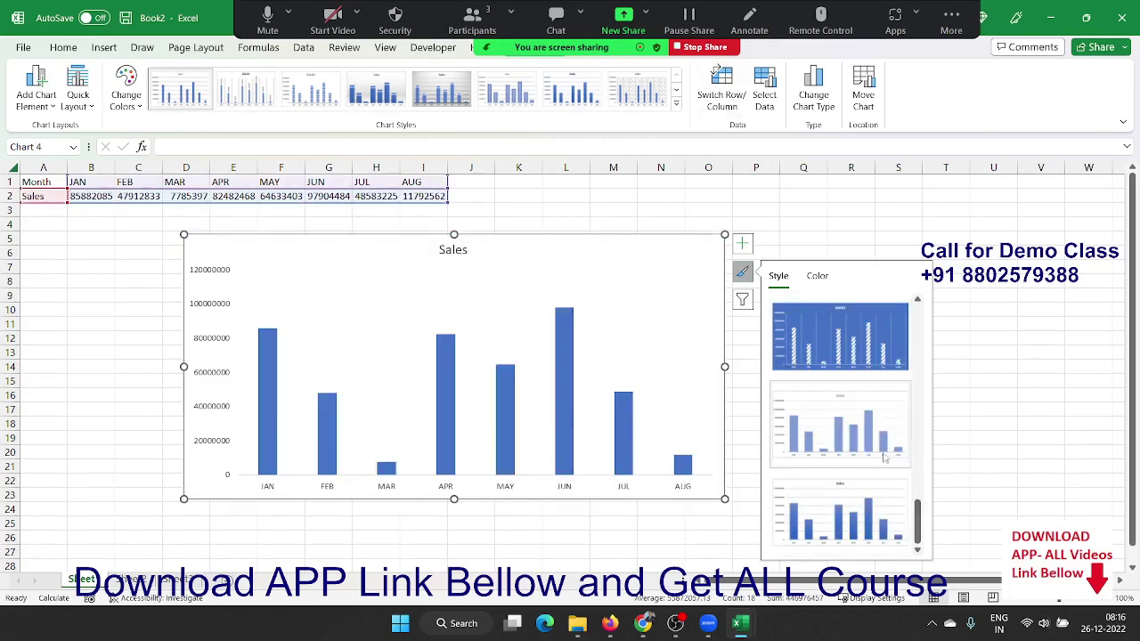
{"action": "left_click", "coordinate": [875, 367]}
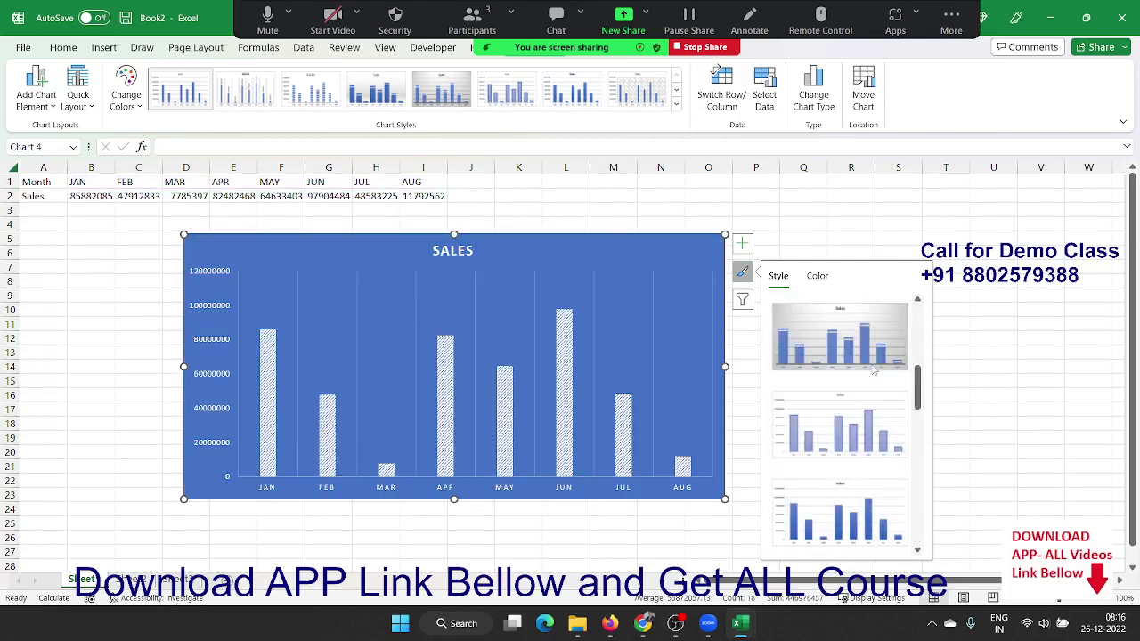
{"action": "left_click", "coordinate": [873, 368]}
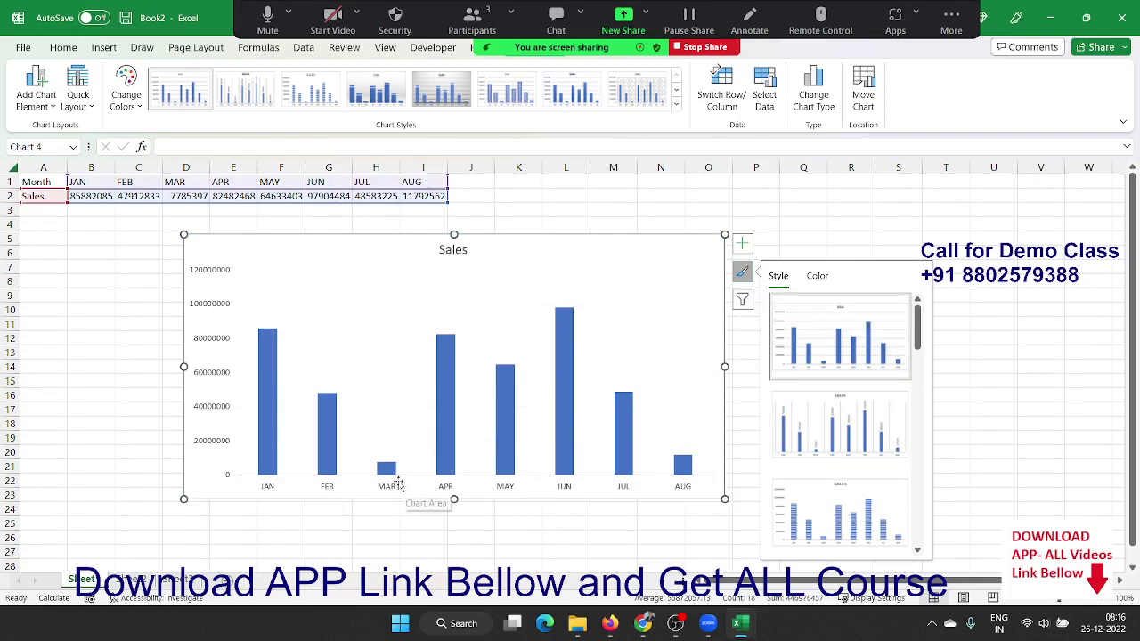
{"action": "left_click", "coordinate": [745, 306]}
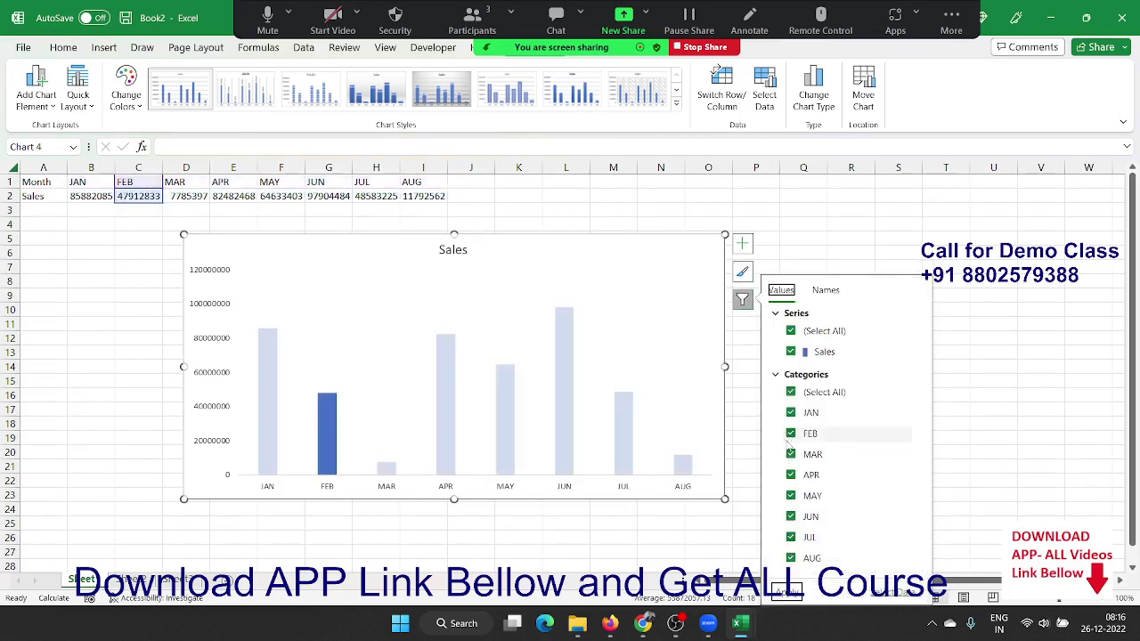
- Filter MAR and AUG out of the Sales chart and reposition the chart beneath the table
{"action": "left_click", "coordinate": [790, 455]}
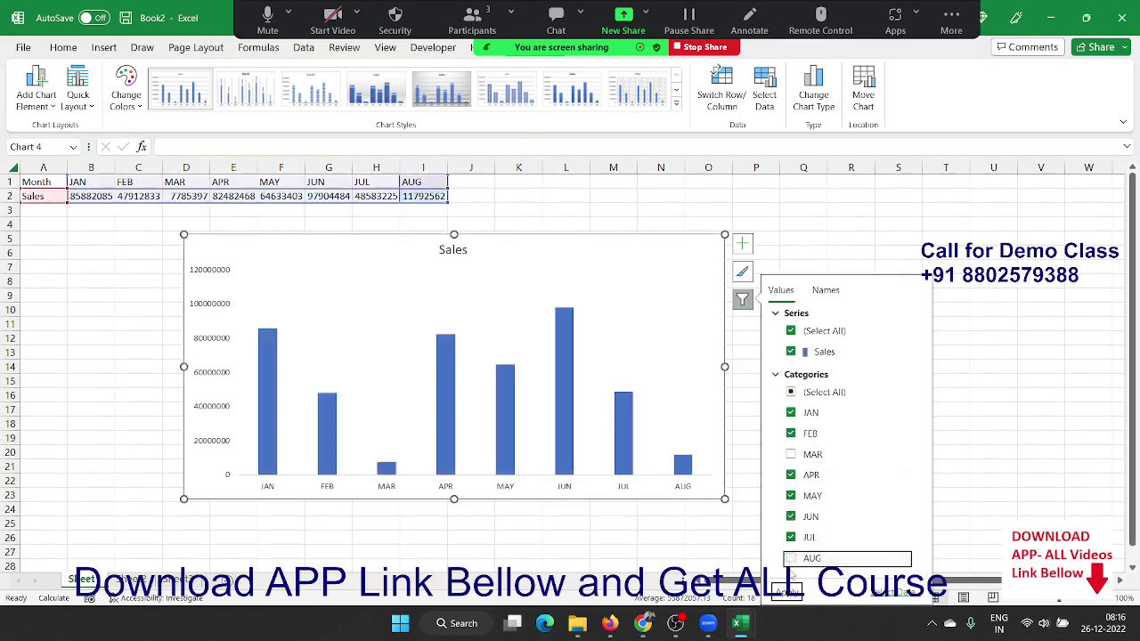
{"action": "left_click", "coordinate": [787, 593]}
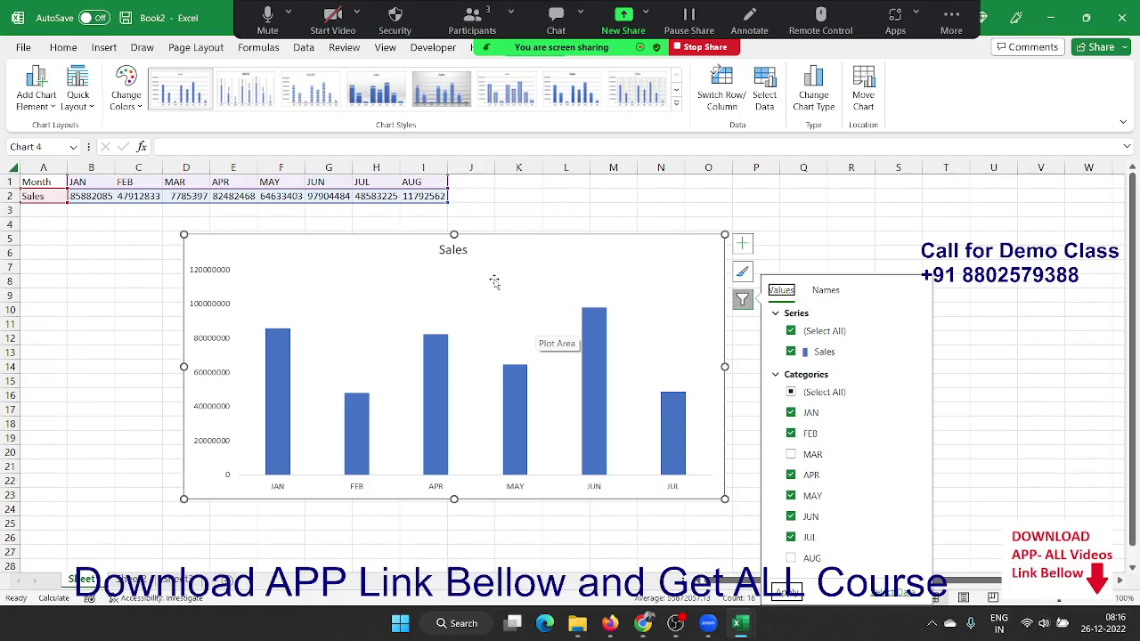
{"action": "left_click", "coordinate": [509, 211]}
{"action": "left_click_drag", "start_coordinate": [506, 247], "coordinate": [392, 227]}
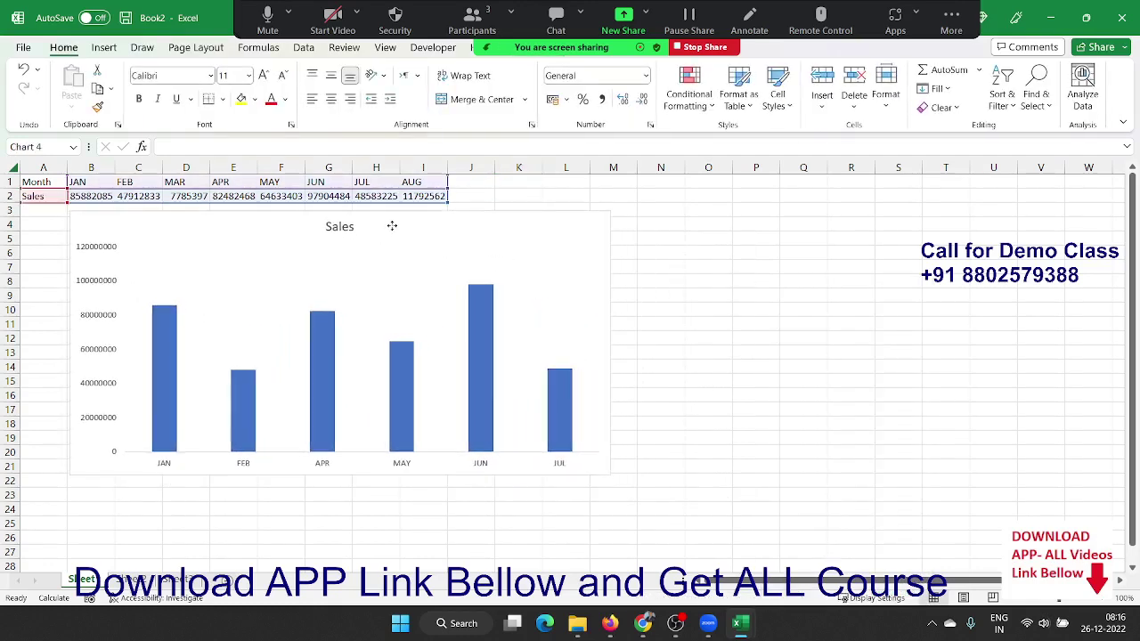
{"action": "left_click", "coordinate": [802, 252]}
{"action": "left_click", "coordinate": [590, 234]}
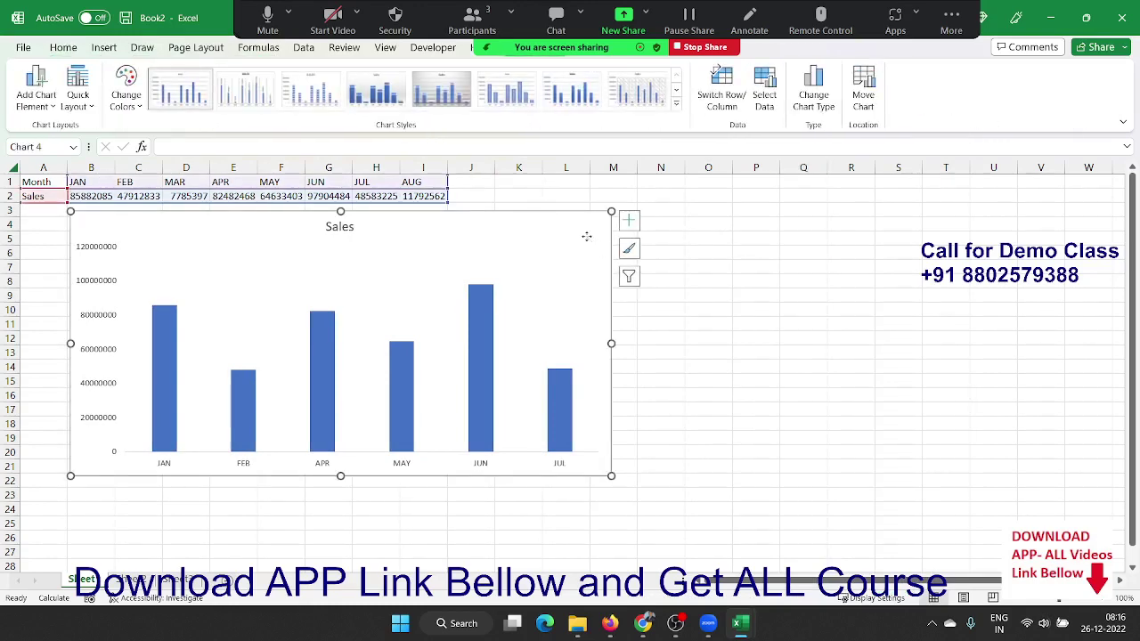
{"action": "left_click_drag", "start_coordinate": [586, 236], "coordinate": [600, 245]}
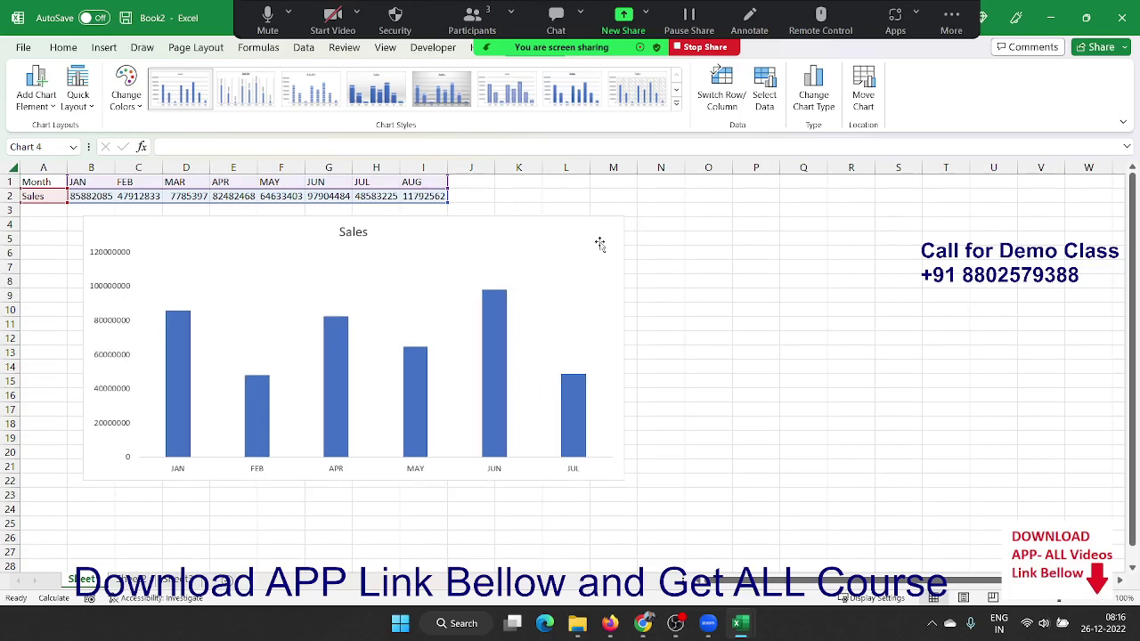
{"action": "left_click", "coordinate": [1004, 352]}
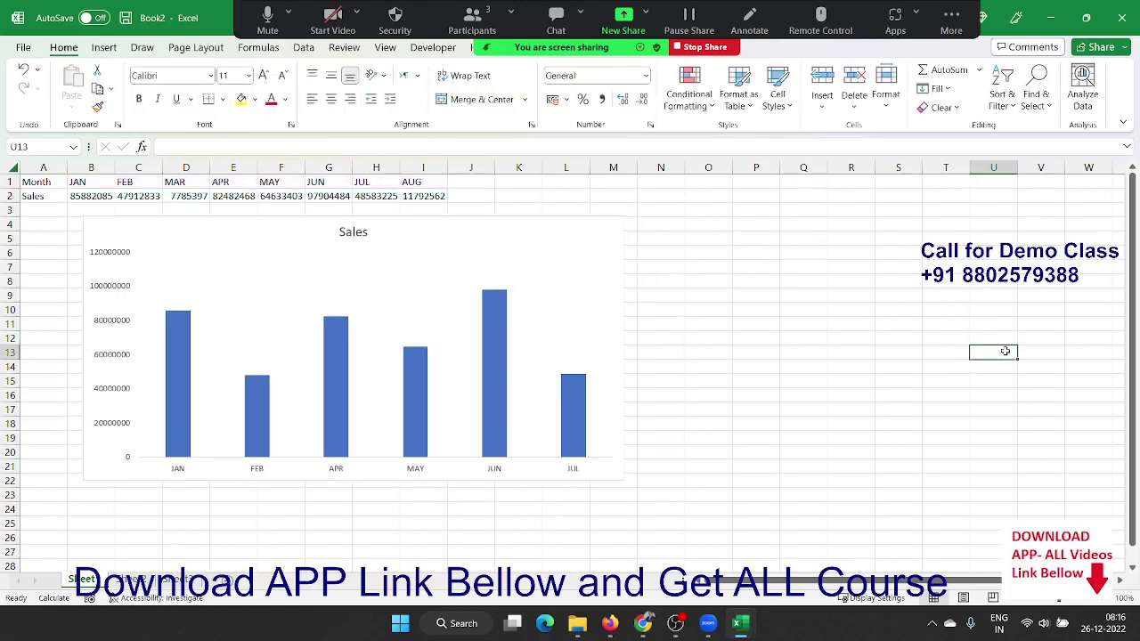
{"action": "type", "text": "Month"}
- Copy the Month/Sales table to a new sheet at A1 and enter 78 for JAN
{"action": "mouse_move", "coordinate": [45, 183]}
{"action": "left_mouse_down"}
{"action": "mouse_move", "coordinate": [427, 183]}
{"action": "mouse_move", "coordinate": [428, 197]}
{"action": "left_mouse_up"}
{"action": "key", "text": "ctrl+c"}
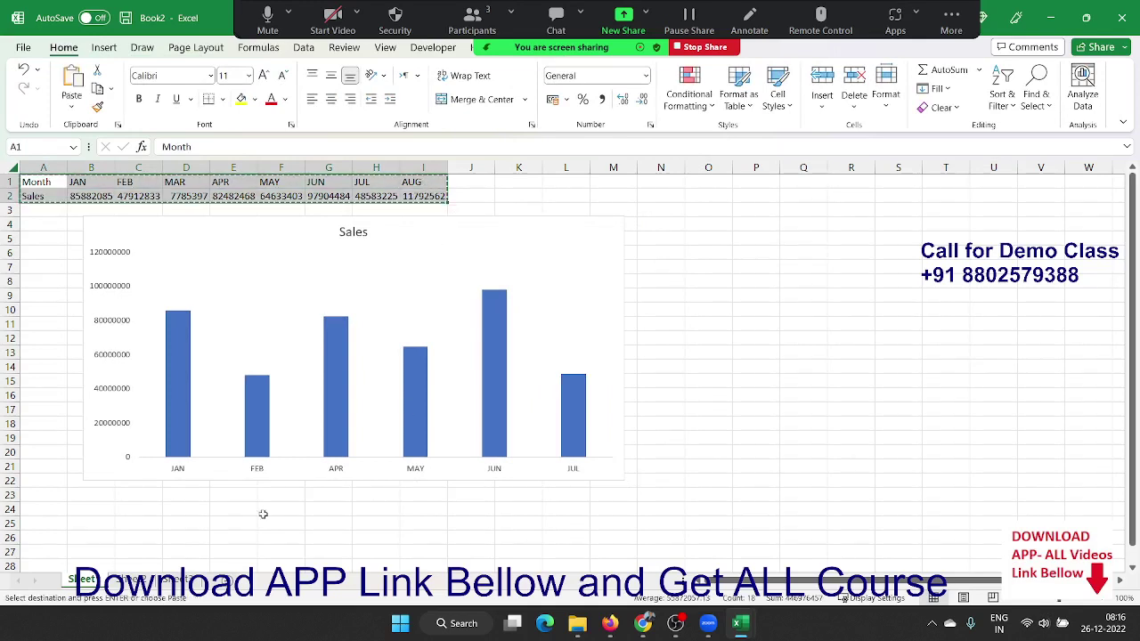
{"action": "left_click", "coordinate": [136, 580]}
{"action": "key", "text": "ctrl+v"}
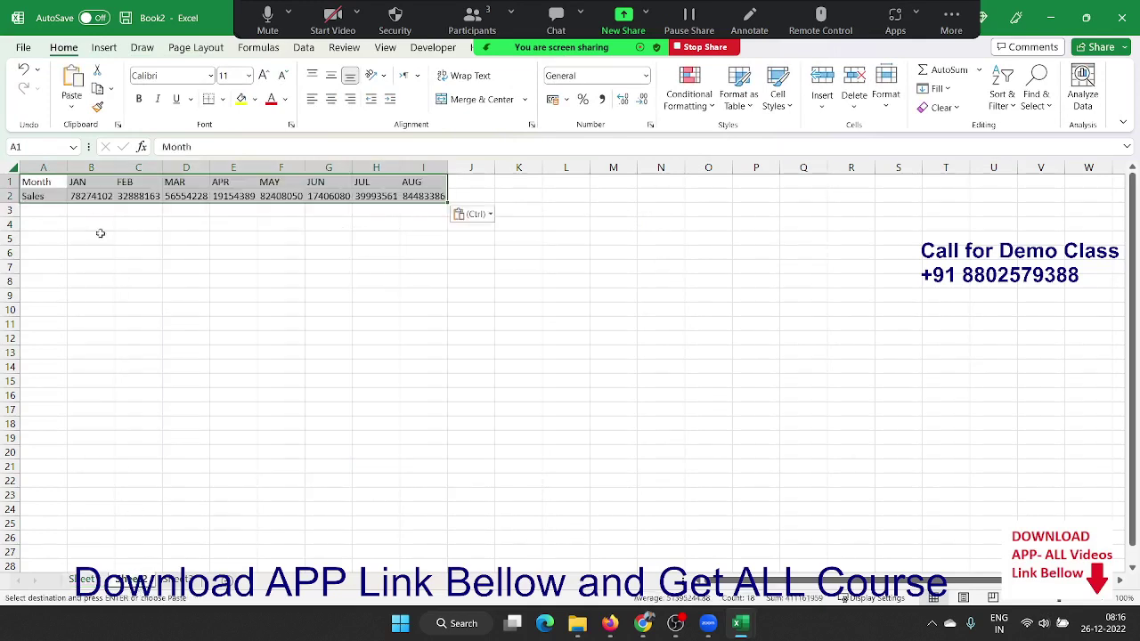
{"action": "left_click", "coordinate": [82, 197]}
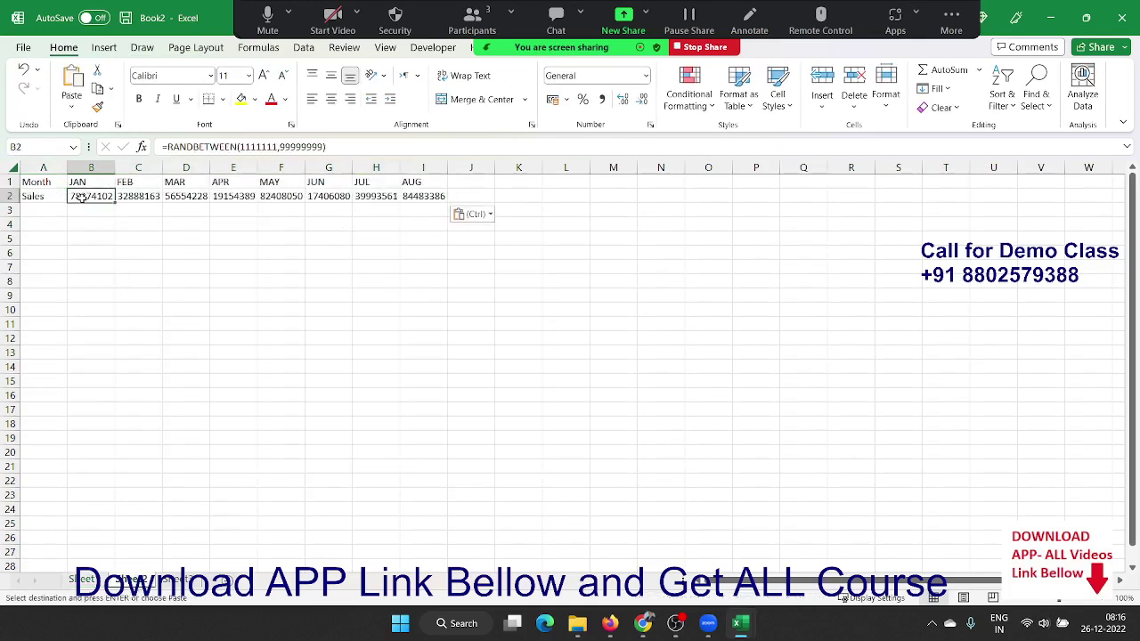
{"action": "type", "text": "78"}
{"action": "key", "text": "Tab"}
- Enter sales values 95, 25, 65, 85, 65, 98, 65 for FEB through AUG
{"action": "type", "text": "95"}
{"action": "key", "text": "Tab"}
{"action": "type", "text": "2"}
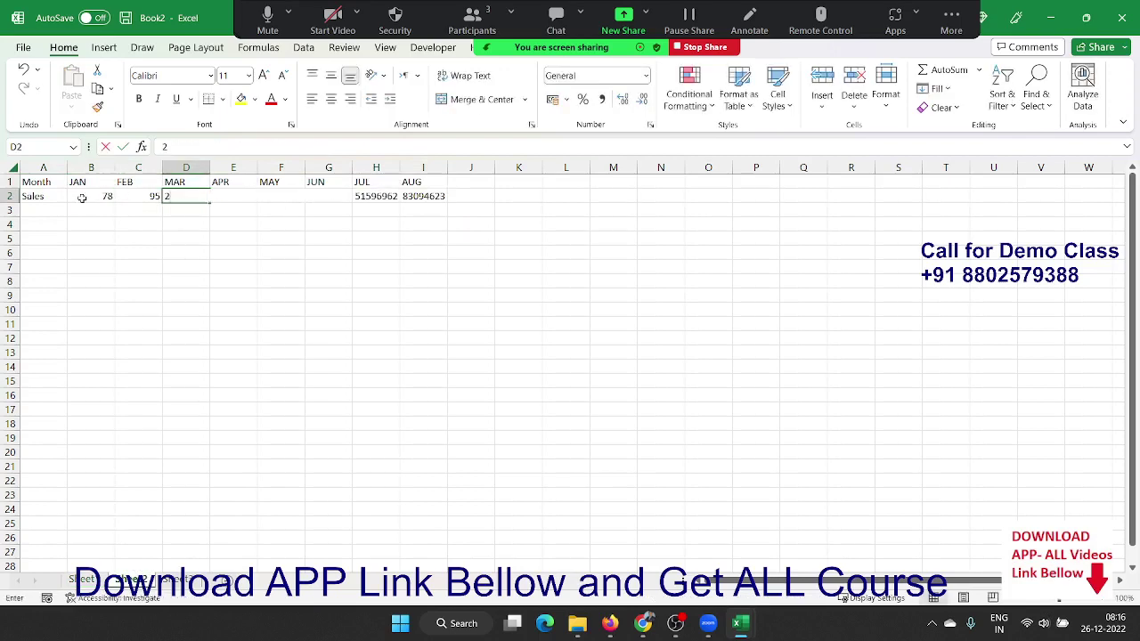
{"action": "type", "text": "5"}
{"action": "key", "text": "Tab"}
{"action": "type", "text": "65"}
{"action": "key", "text": "Tab"}
{"action": "type", "text": "85"}
{"action": "key", "text": "Tab"}
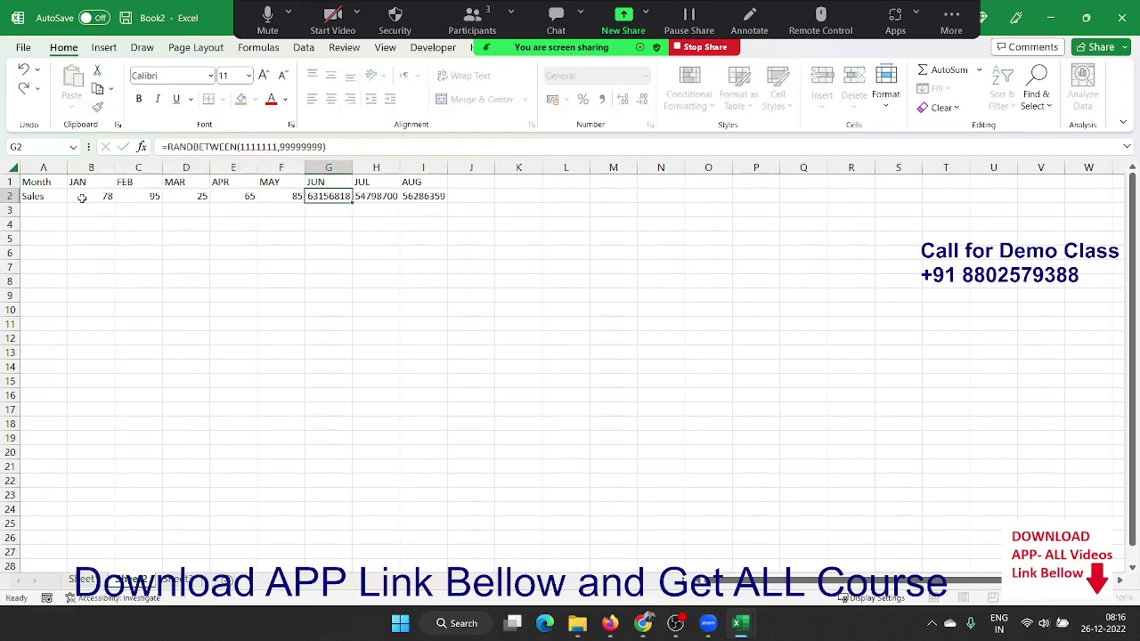
{"action": "type", "text": "65"}
{"action": "key", "text": "Tab"}
{"action": "type", "text": "98"}
{"action": "key", "text": "Tab"}
{"action": "type", "text": "65"}
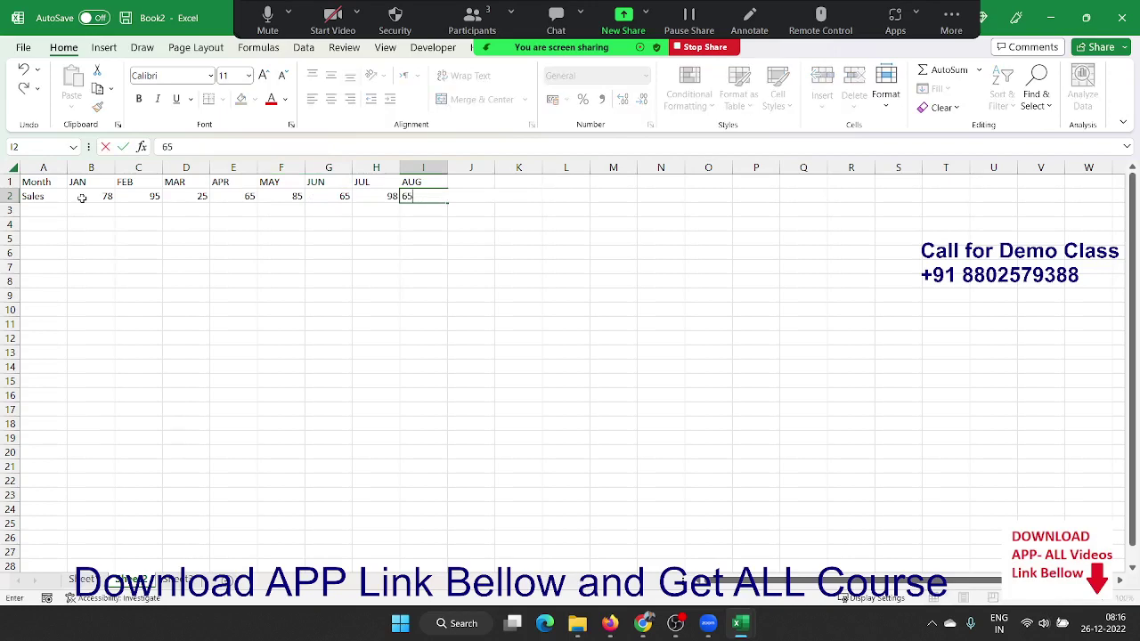
{"action": "key", "text": "Tab"}
- Insert a clustered column chart of the Month/Sales table and widen it
{"action": "mouse_move", "coordinate": [55, 183]}
{"action": "left_mouse_down"}
{"action": "mouse_move", "coordinate": [187, 171]}
{"action": "mouse_move", "coordinate": [427, 196]}
{"action": "left_mouse_up"}
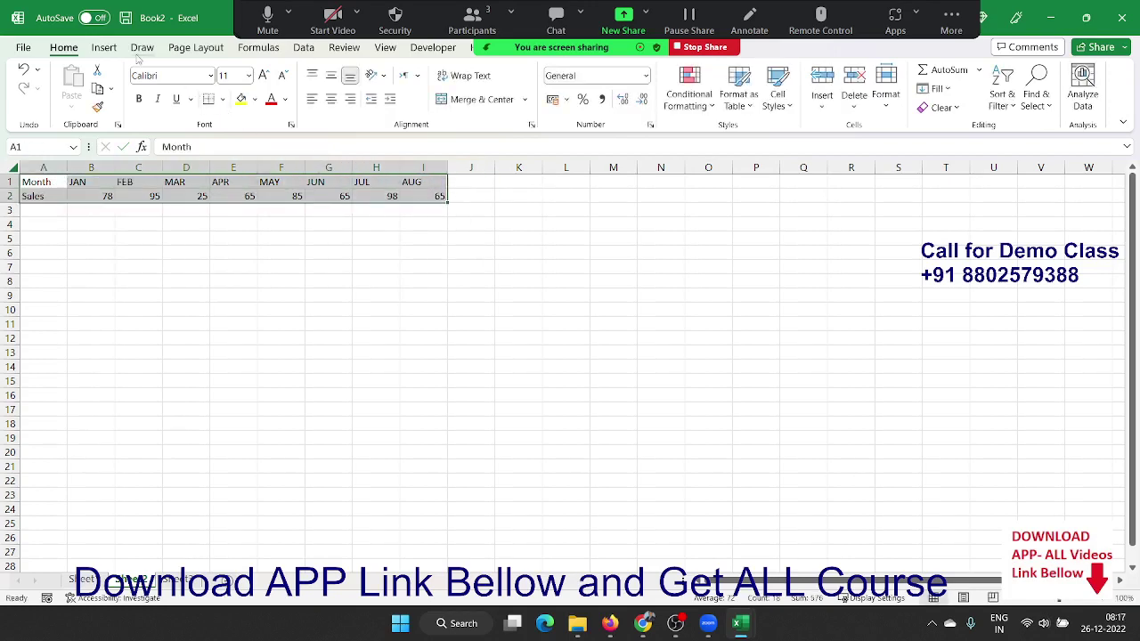
{"action": "left_click", "coordinate": [105, 47]}
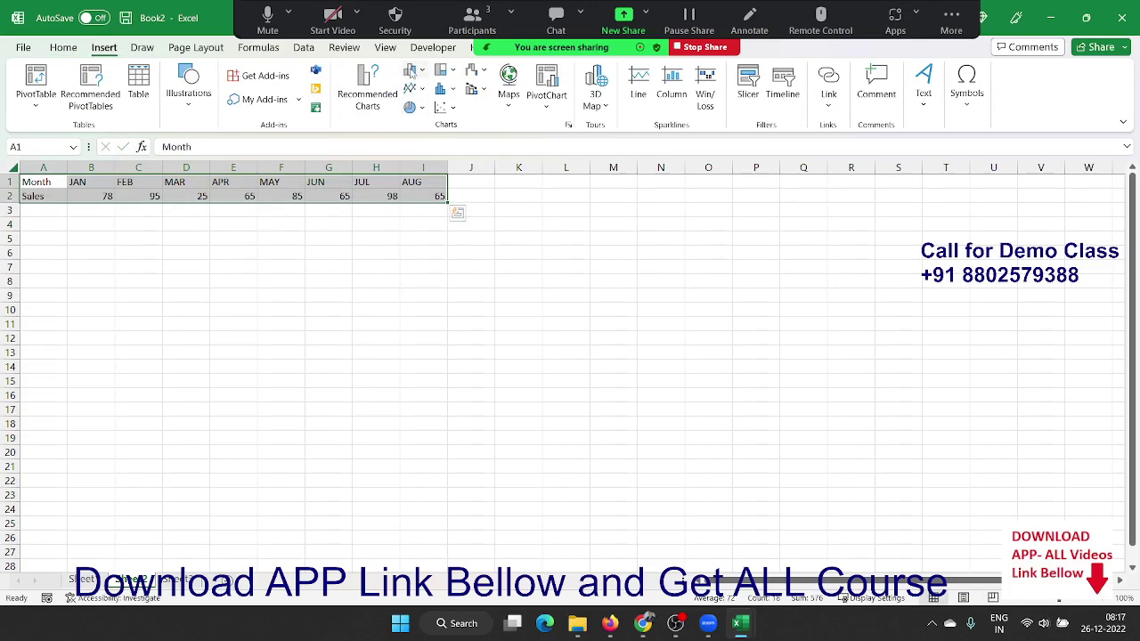
{"action": "left_click", "coordinate": [412, 72]}
{"action": "left_click", "coordinate": [424, 125]}
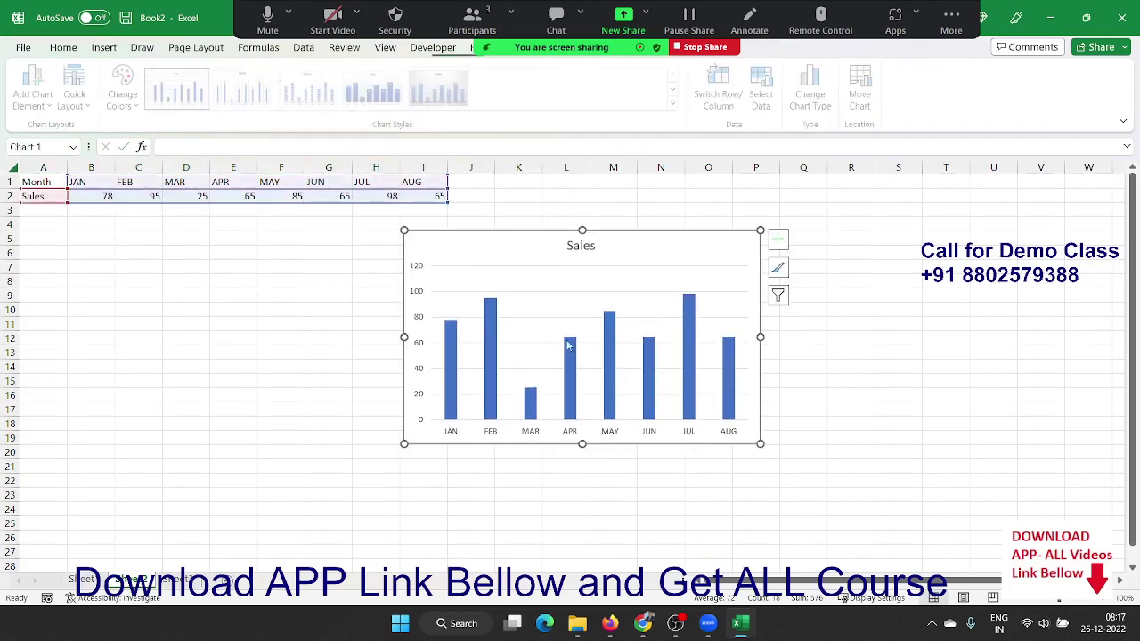
{"action": "left_click_drag", "start_coordinate": [760, 444], "coordinate": [865, 448]}
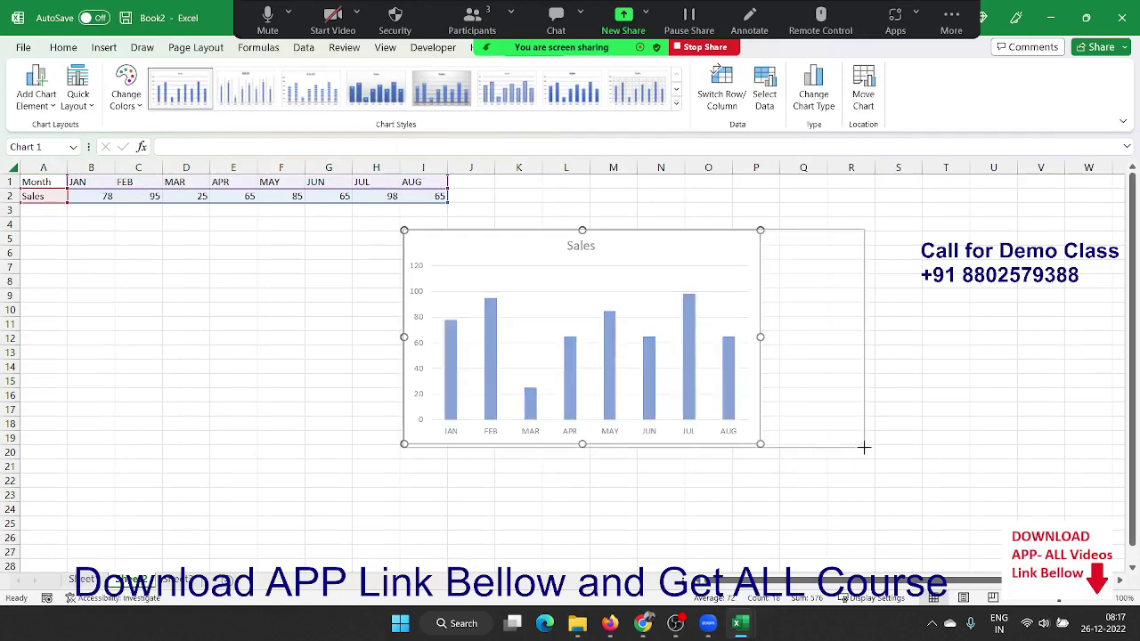
{"action": "left_click", "coordinate": [268, 297]}
{"action": "left_click", "coordinate": [41, 209]}
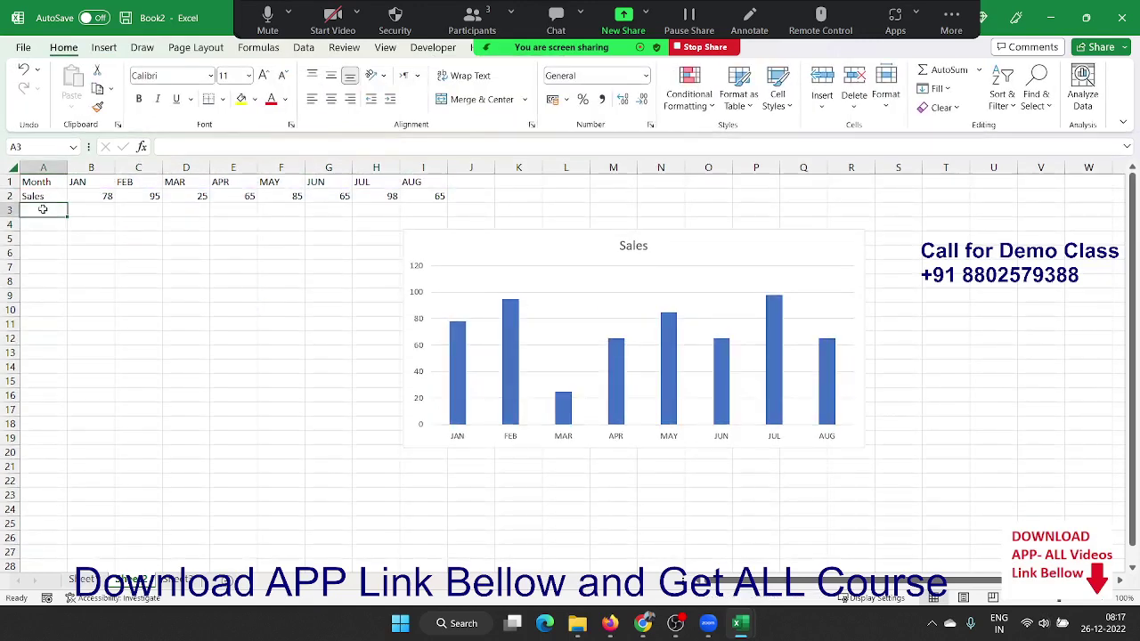
- Type the label 'Target' in A3 and values 78, 98, 50, 65, 25, 65, 65, 65 across B3:I3
{"action": "type", "text": "Targ"}
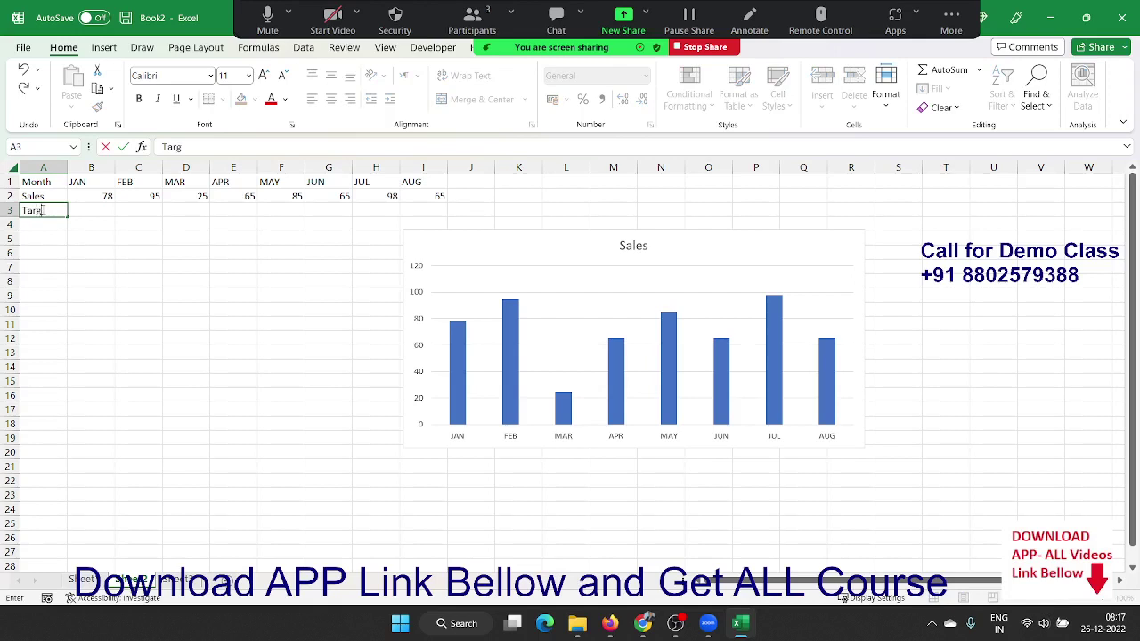
{"action": "type", "text": "et"}
{"action": "key", "text": "Tab"}
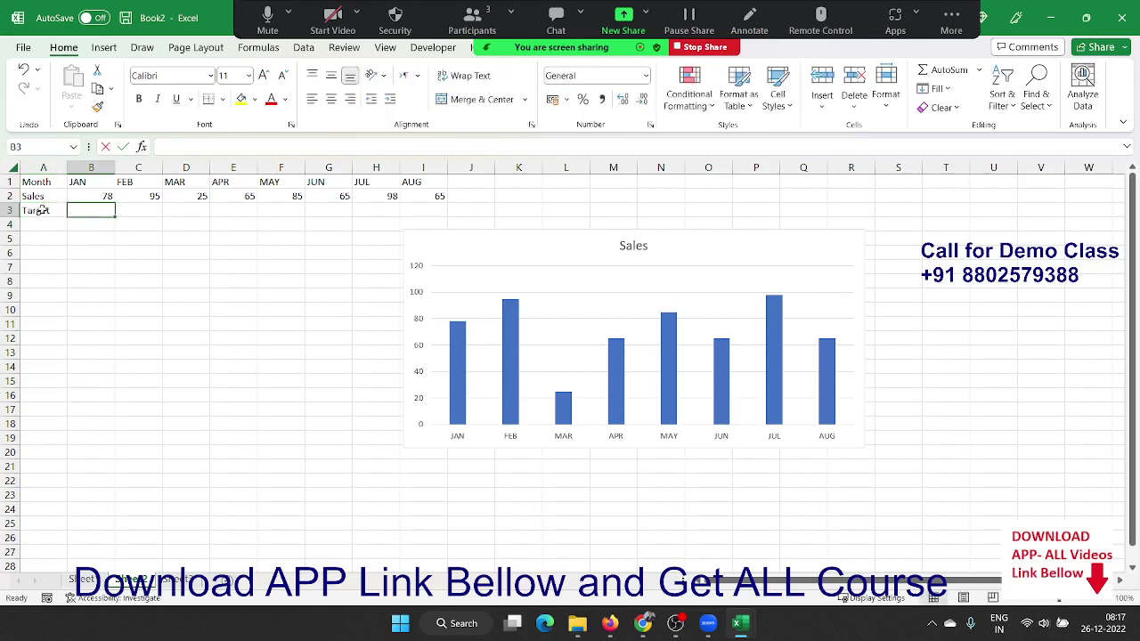
{"action": "type", "text": "78"}
{"action": "key", "text": "Tab"}
{"action": "type", "text": "98"}
{"action": "key", "text": "Tab"}
{"action": "type", "text": "5"}
{"action": "key", "text": "Tab"}
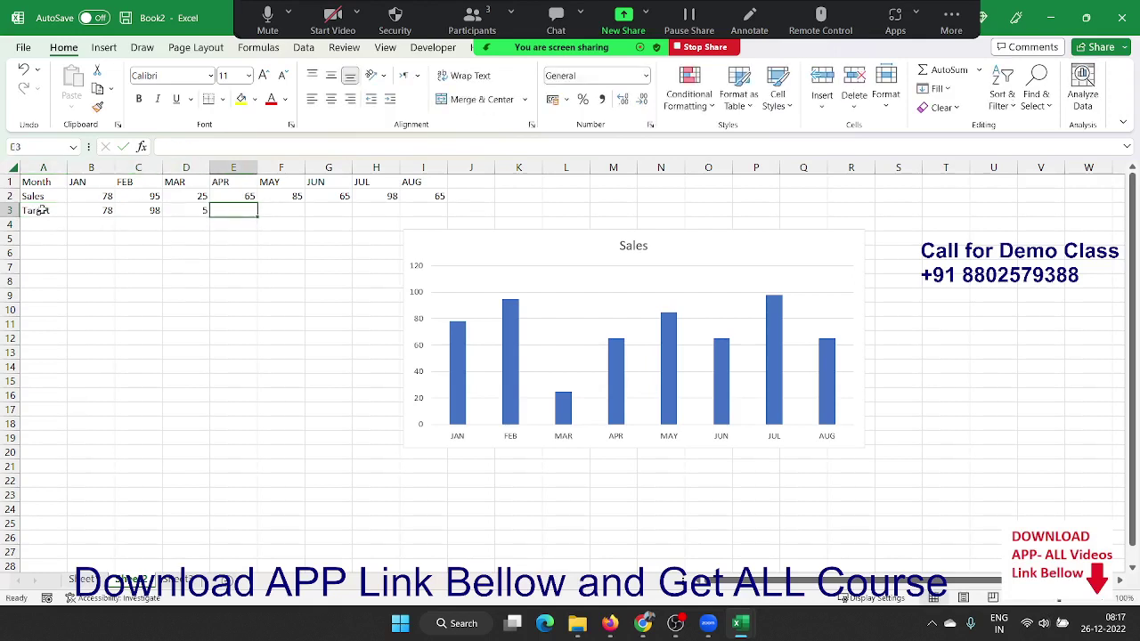
{"action": "key", "text": "Left"}
{"action": "type", "text": "50"}
{"action": "key", "text": "Tab"}
{"action": "type", "text": "65"}
{"action": "key", "text": "Tab"}
{"action": "type", "text": "25"}
{"action": "key", "text": "Tab"}
{"action": "type", "text": "6"}
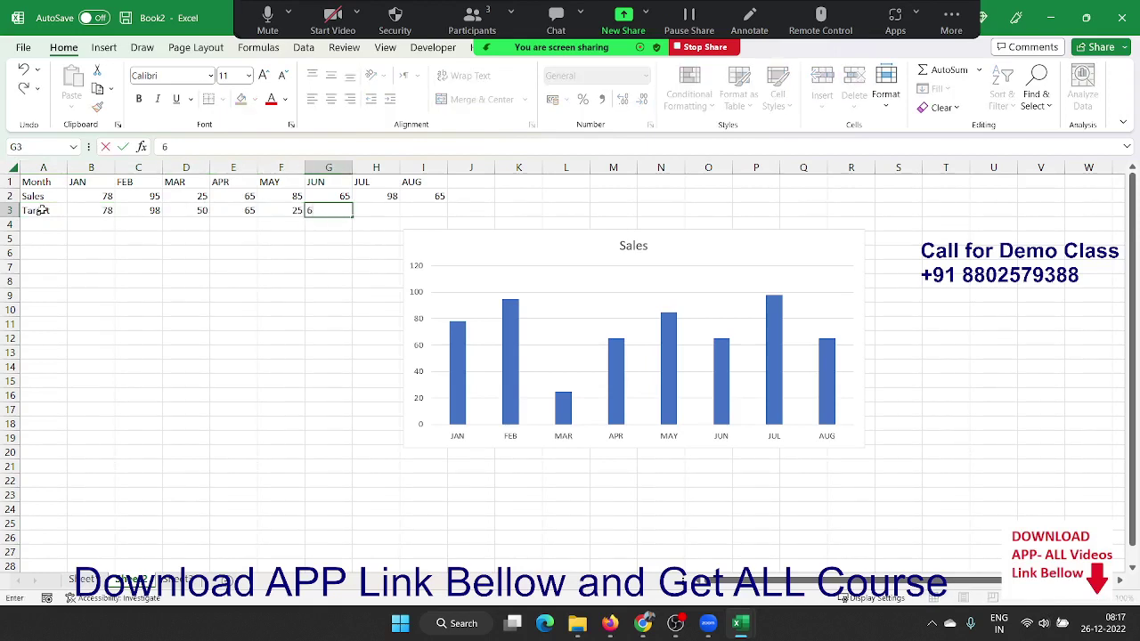
{"action": "key", "text": "Tab"}
{"action": "type", "text": "65"}
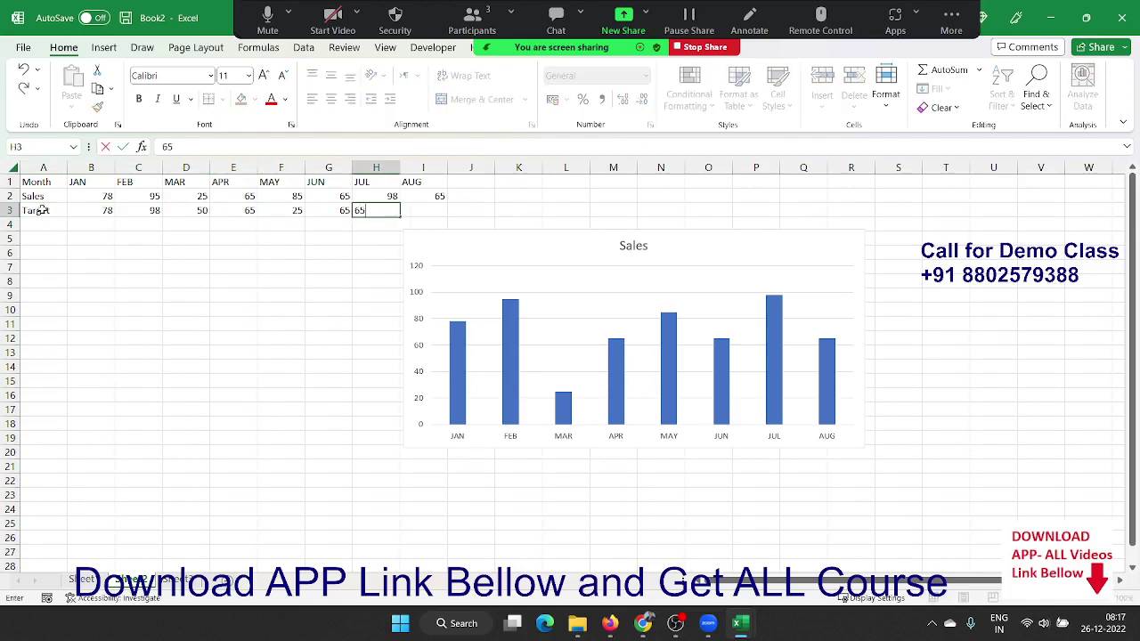
{"action": "key", "text": "Tab"}
{"action": "type", "text": "65"}
{"action": "key", "text": "Return"}
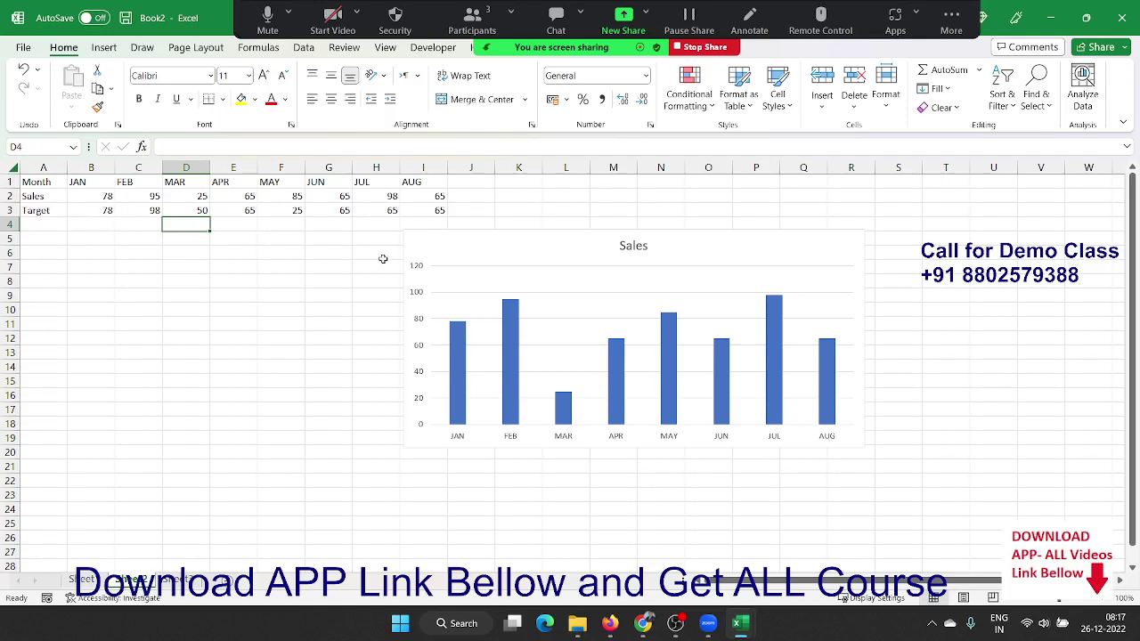
{"action": "left_click", "coordinate": [413, 246]}
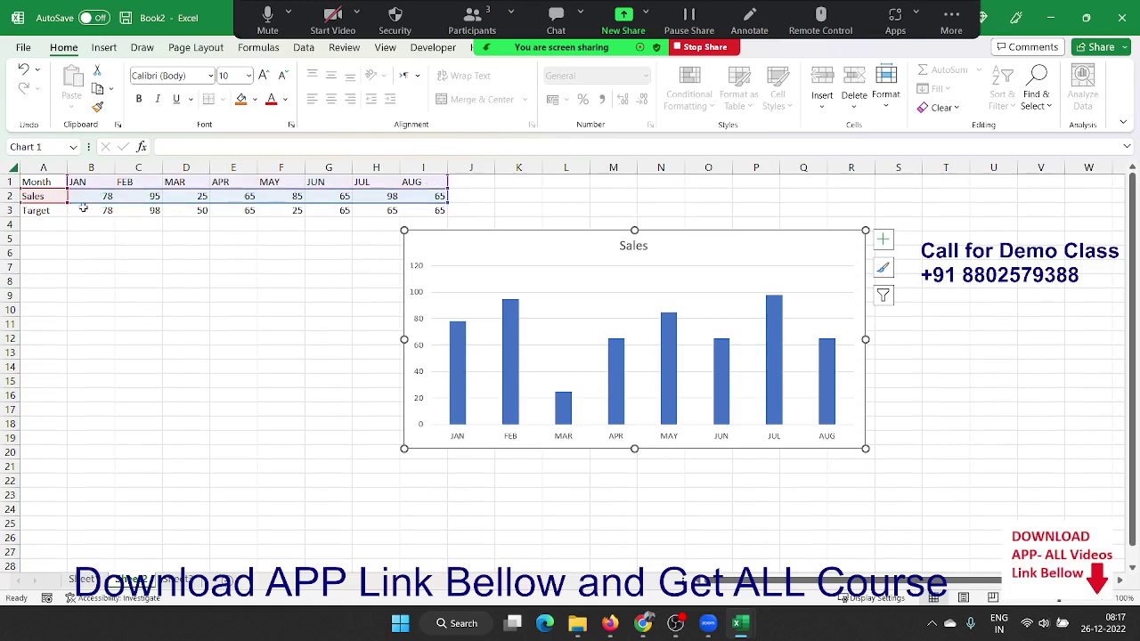
- Stretch the chart's source range down to row 3 so Target bars appear beside Sales
{"action": "left_click_drag", "start_coordinate": [66, 204], "coordinate": [64, 204]}
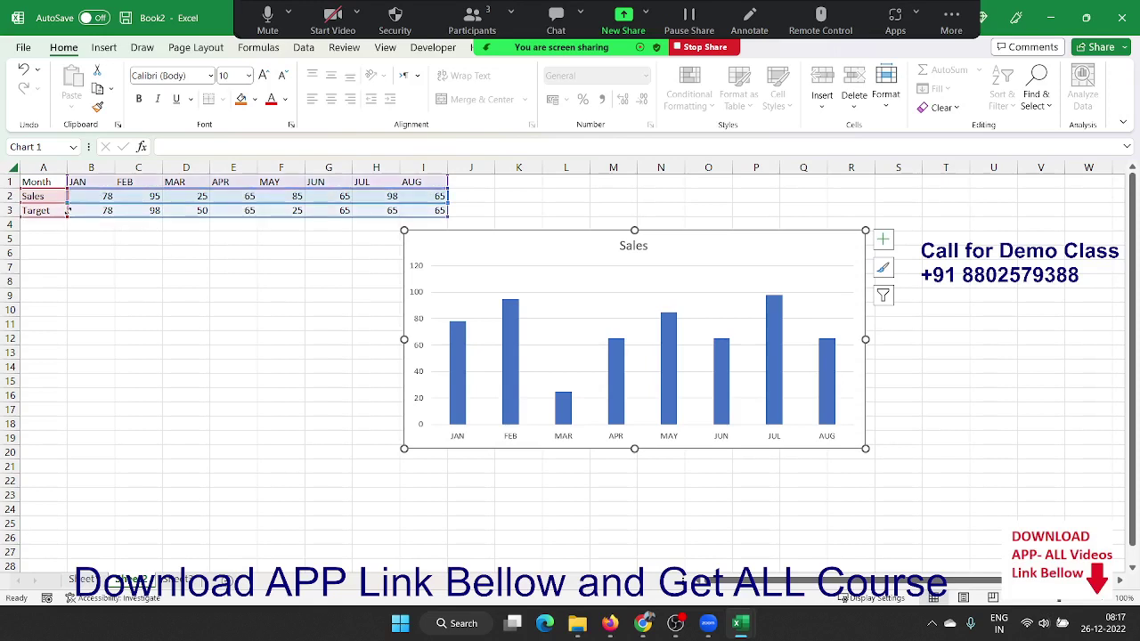
{"action": "left_click_drag", "start_coordinate": [67, 203], "coordinate": [67, 218]}
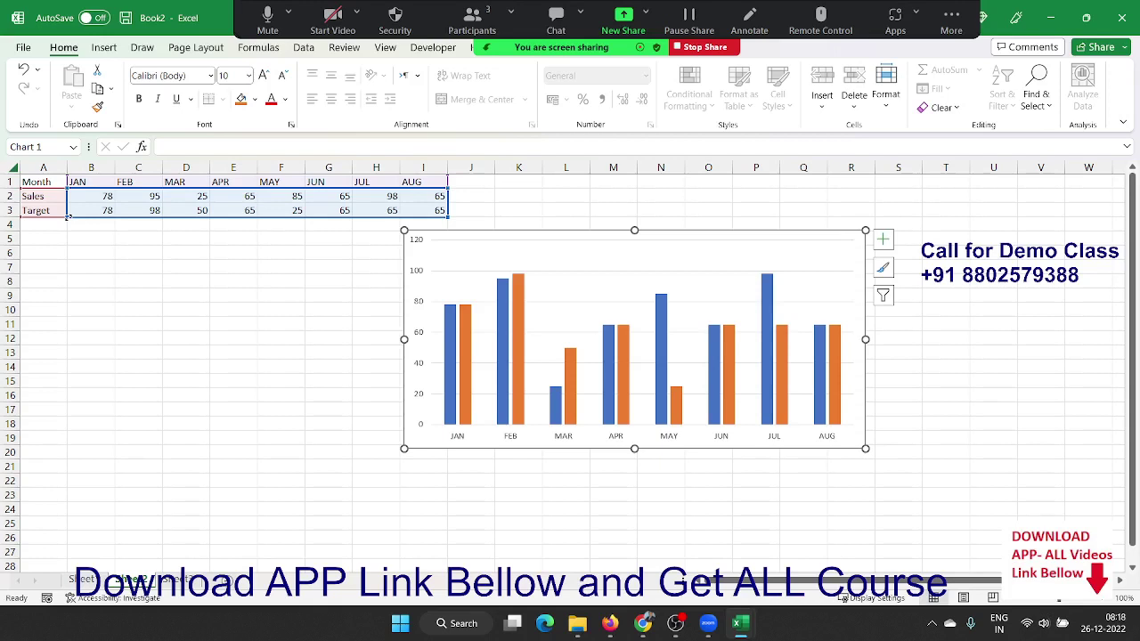
{"action": "left_click", "coordinate": [519, 289]}
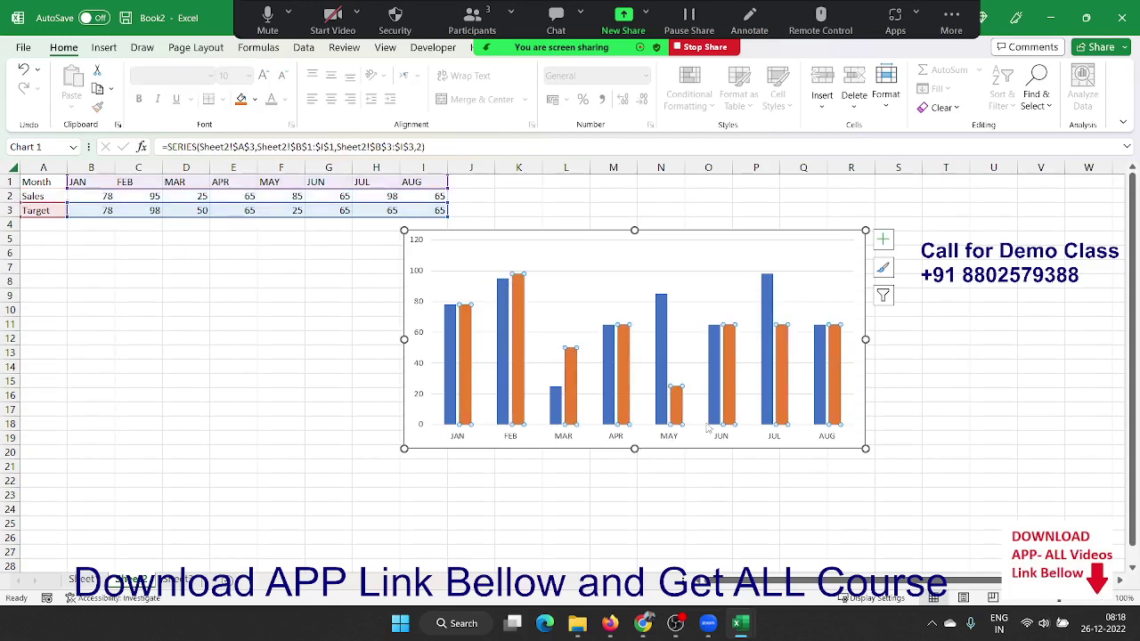
{"action": "left_click", "coordinate": [884, 240]}
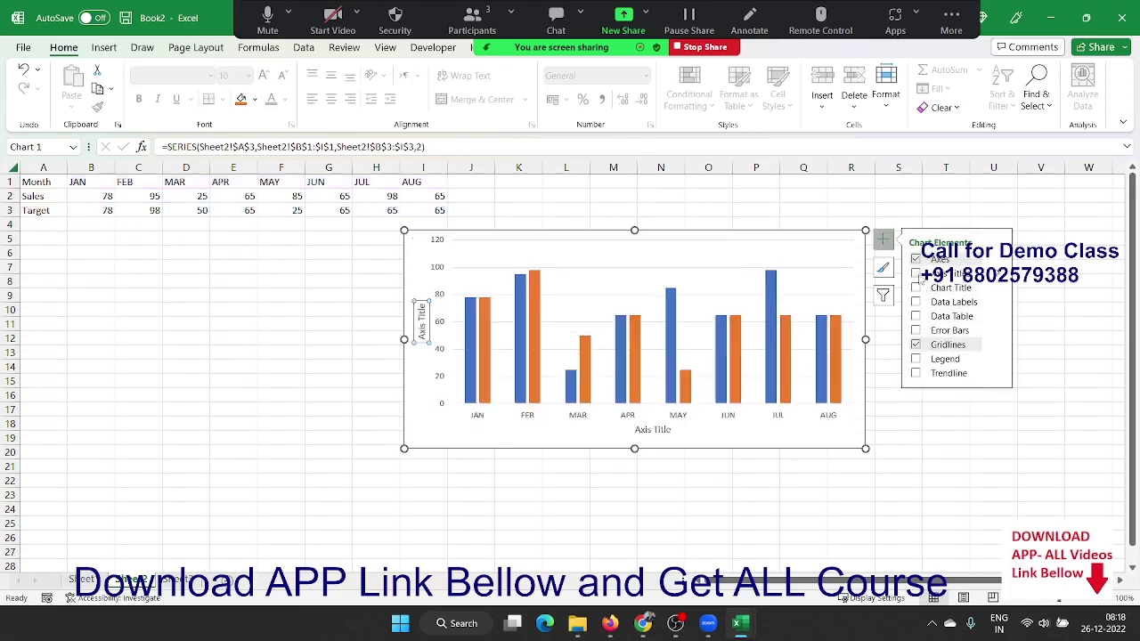
- Try chart title, axis title and data table elements, leaving only the legend turned on
{"action": "left_click", "coordinate": [916, 287]}
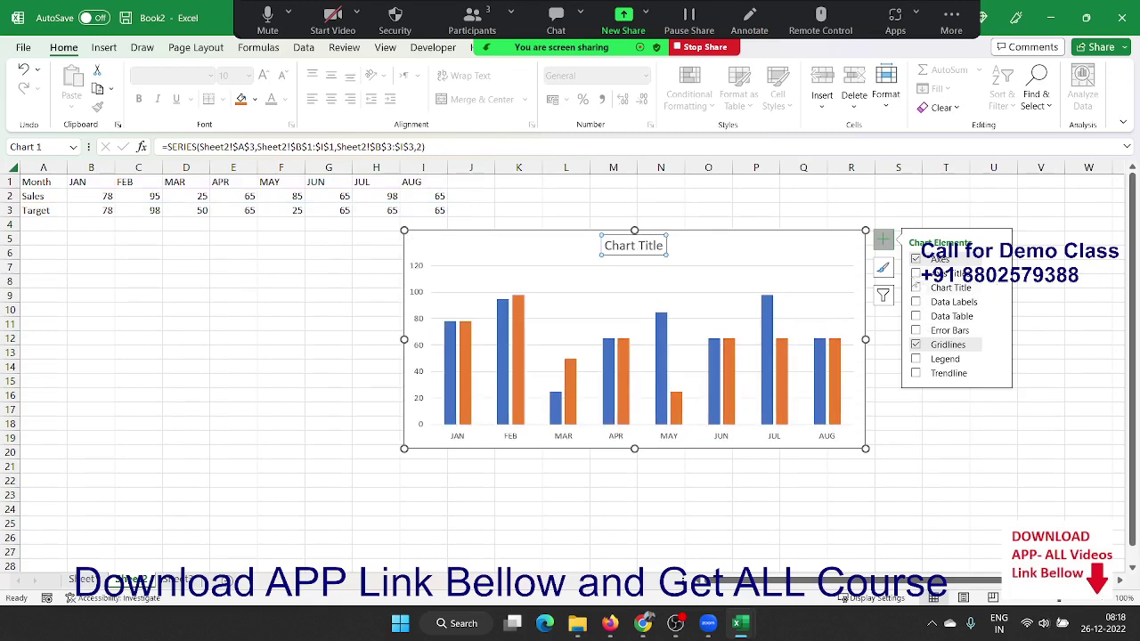
{"action": "left_click", "coordinate": [917, 287]}
{"action": "left_click", "coordinate": [917, 274]}
{"action": "left_click", "coordinate": [917, 274]}
{"action": "left_click", "coordinate": [917, 288]}
{"action": "left_click", "coordinate": [916, 288]}
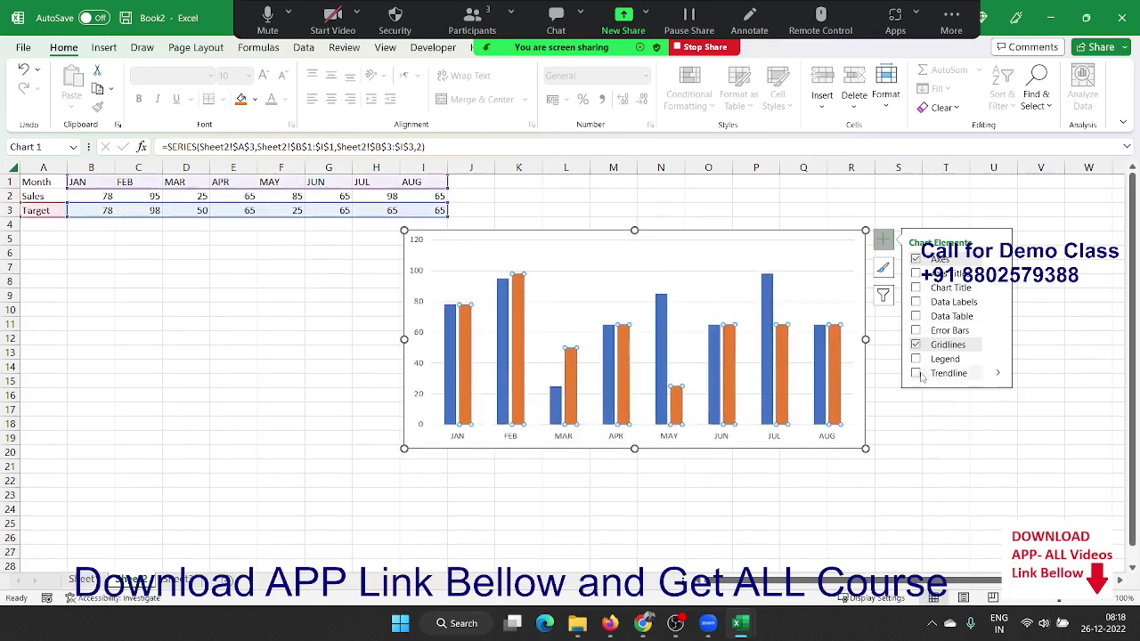
{"action": "left_click", "coordinate": [917, 359]}
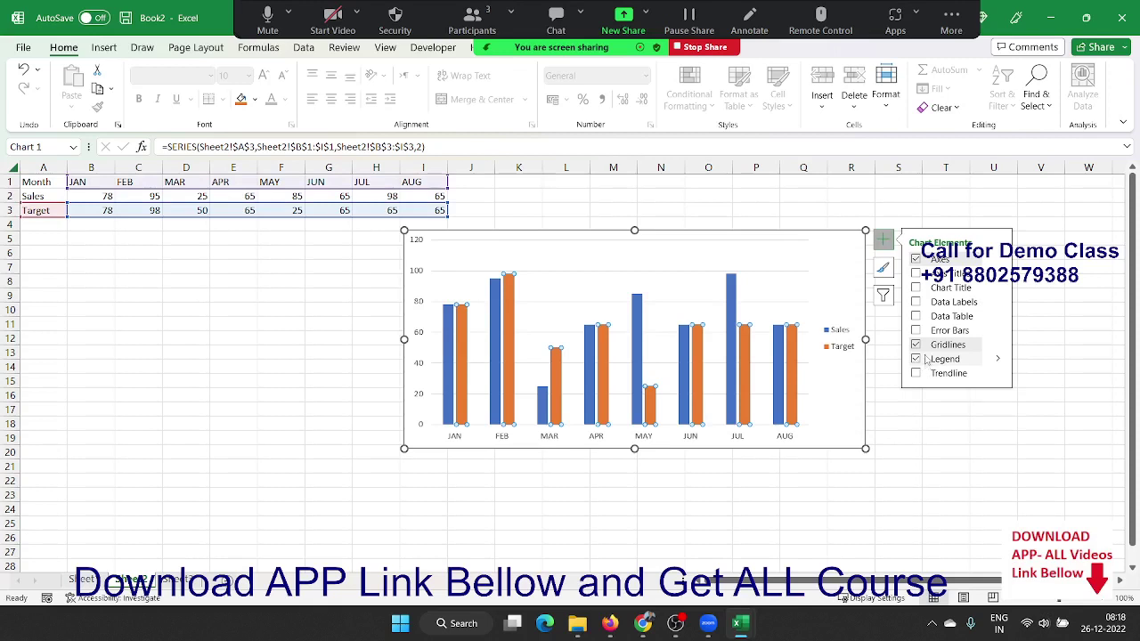
{"action": "left_click", "coordinate": [917, 317]}
{"action": "left_click", "coordinate": [919, 316]}
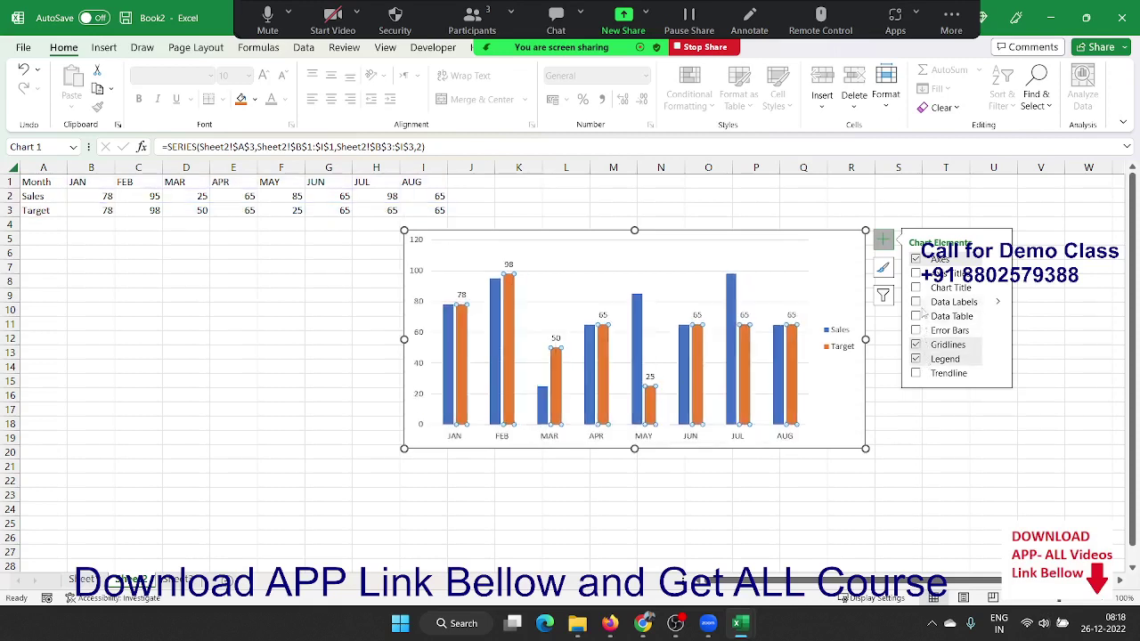
- Add data labels to the Target bars showing series name and value
{"action": "left_click", "coordinate": [999, 303]}
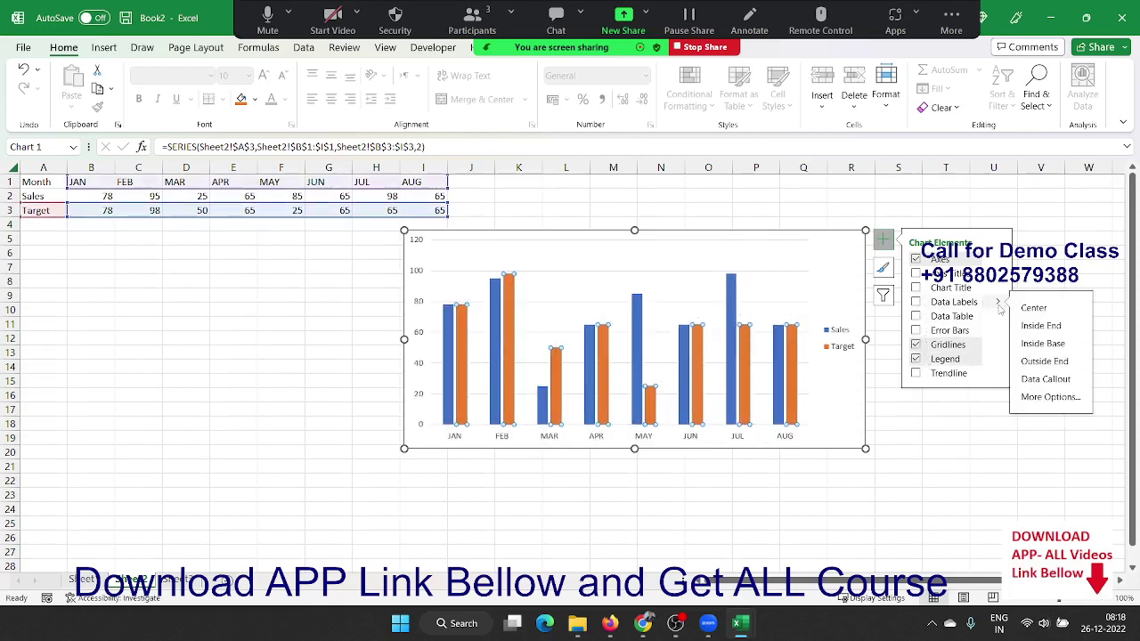
{"action": "left_click", "coordinate": [1051, 397]}
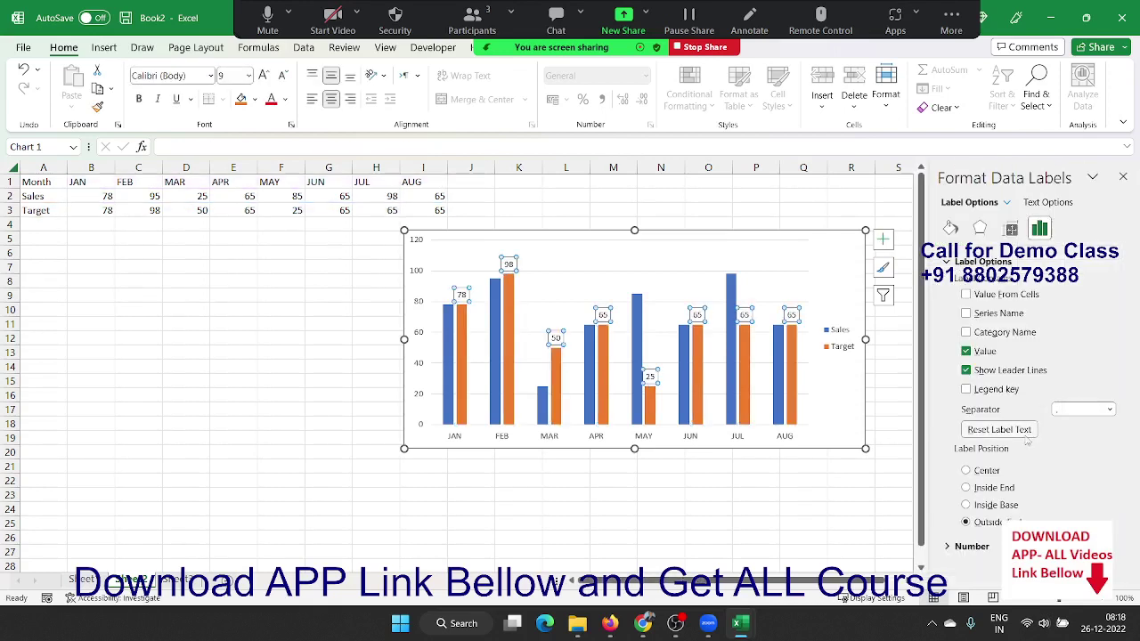
{"action": "left_click", "coordinate": [983, 333]}
{"action": "left_click", "coordinate": [985, 334]}
{"action": "left_click", "coordinate": [986, 319]}
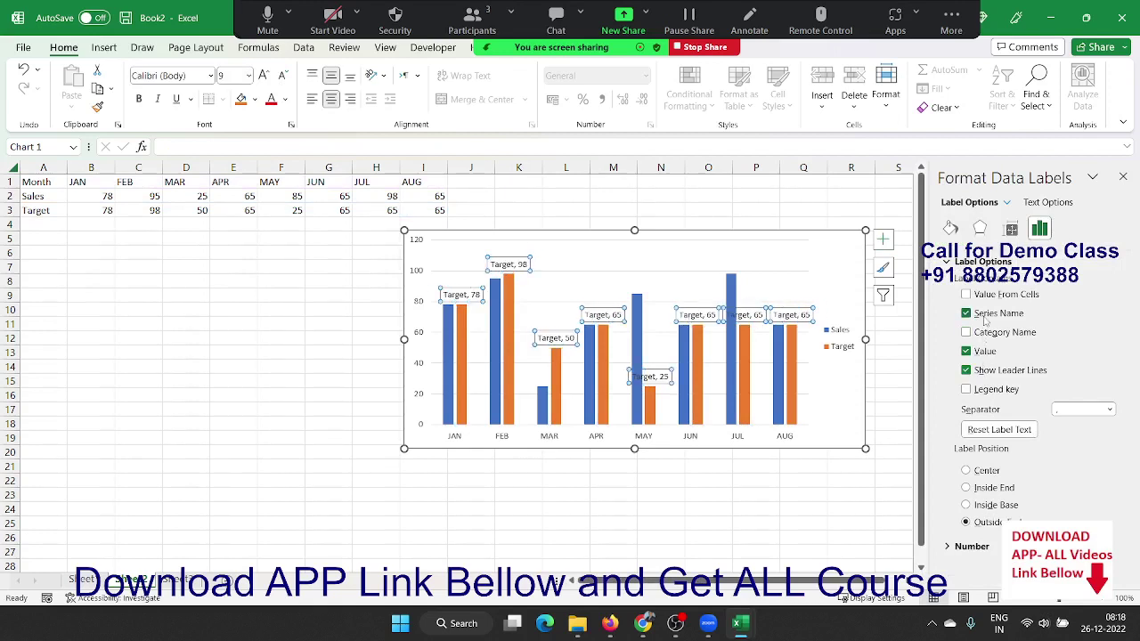
{"action": "left_click", "coordinate": [1124, 177]}
- Click through the chart's series and plot area, then select the Month, Sales and Target table
{"action": "left_click", "coordinate": [862, 443]}
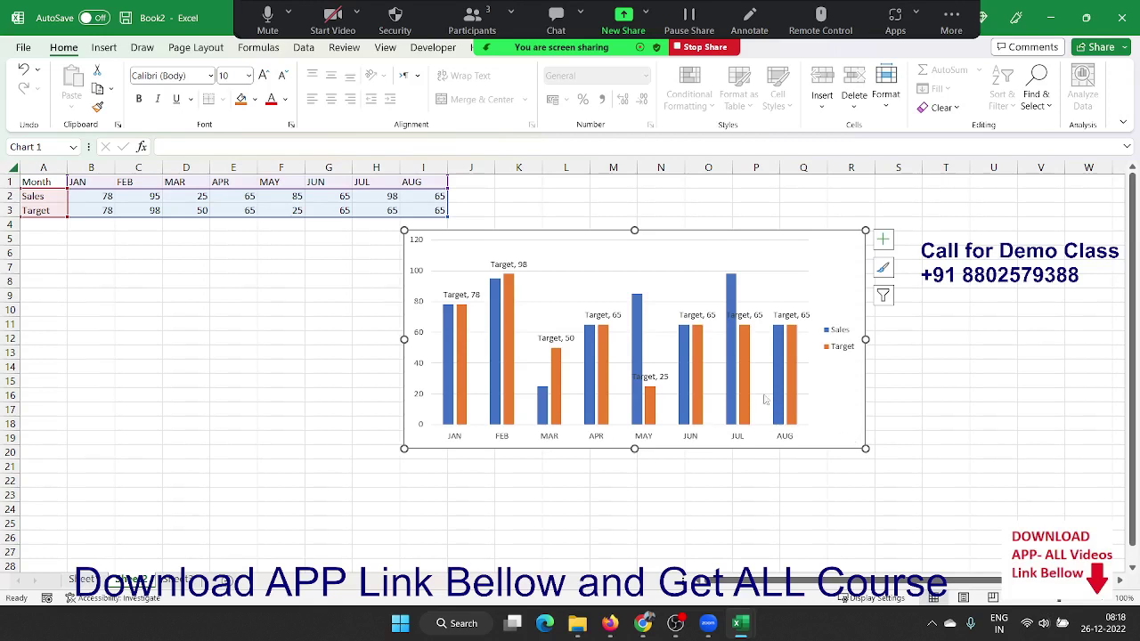
{"action": "left_click", "coordinate": [653, 410]}
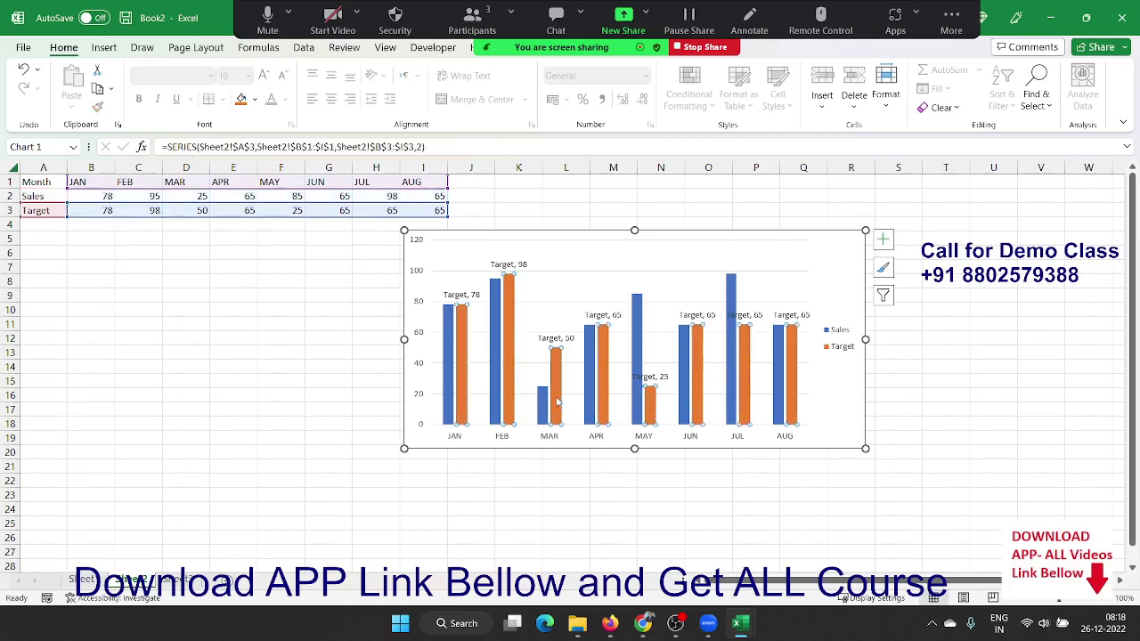
{"action": "left_click", "coordinate": [519, 372]}
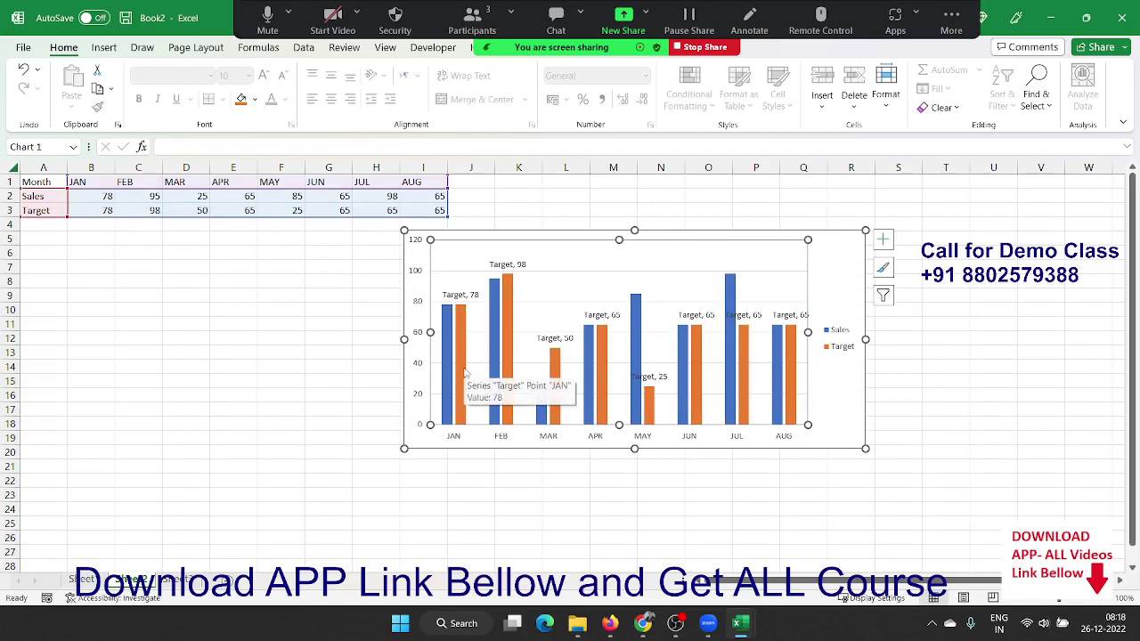
{"action": "left_click", "coordinate": [463, 374]}
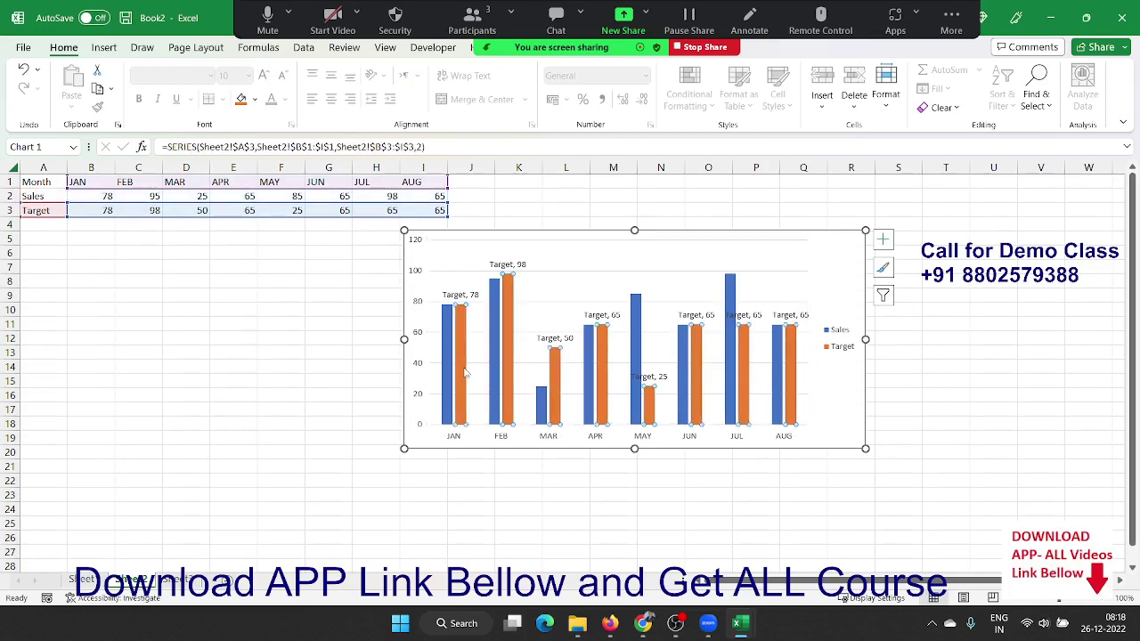
{"action": "key", "text": "Escape"}
{"action": "key", "text": "Escape"}
{"action": "left_click_drag", "start_coordinate": [40, 182], "coordinate": [410, 205]}
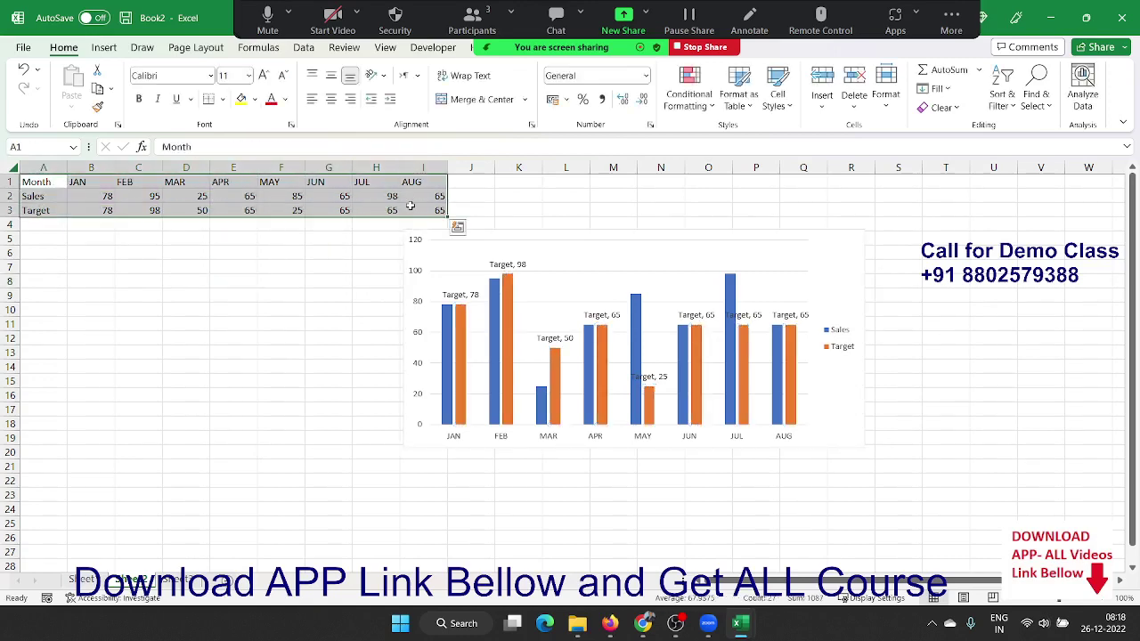
- Browse the Combo chart options on the Insert tab, then select the Target series
{"action": "left_click", "coordinate": [103, 47]}
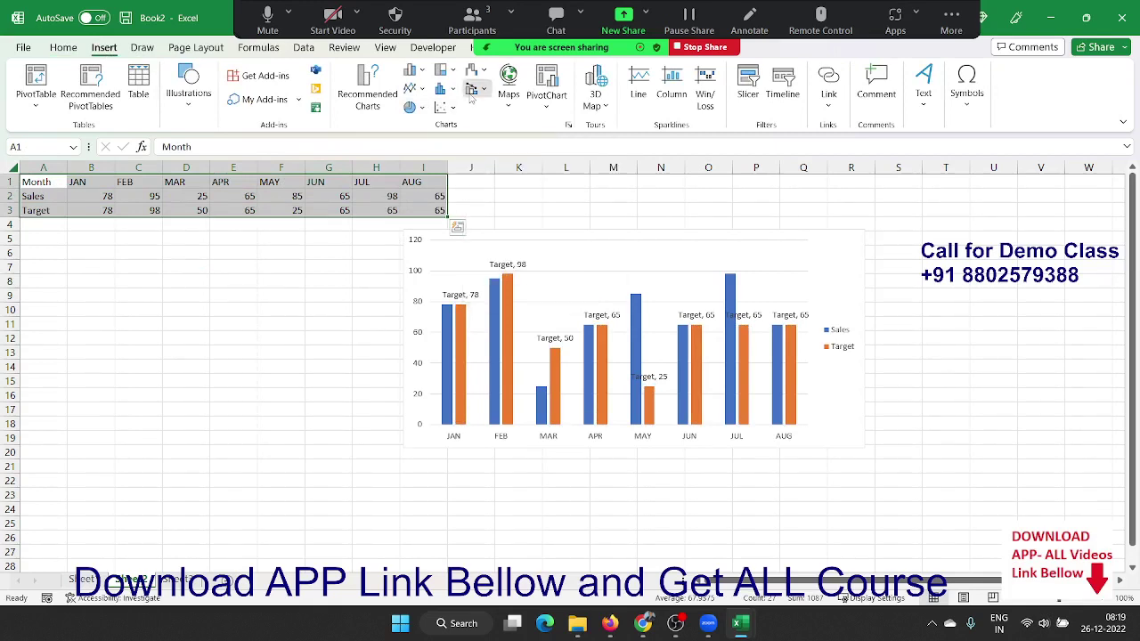
{"action": "left_click", "coordinate": [472, 91]}
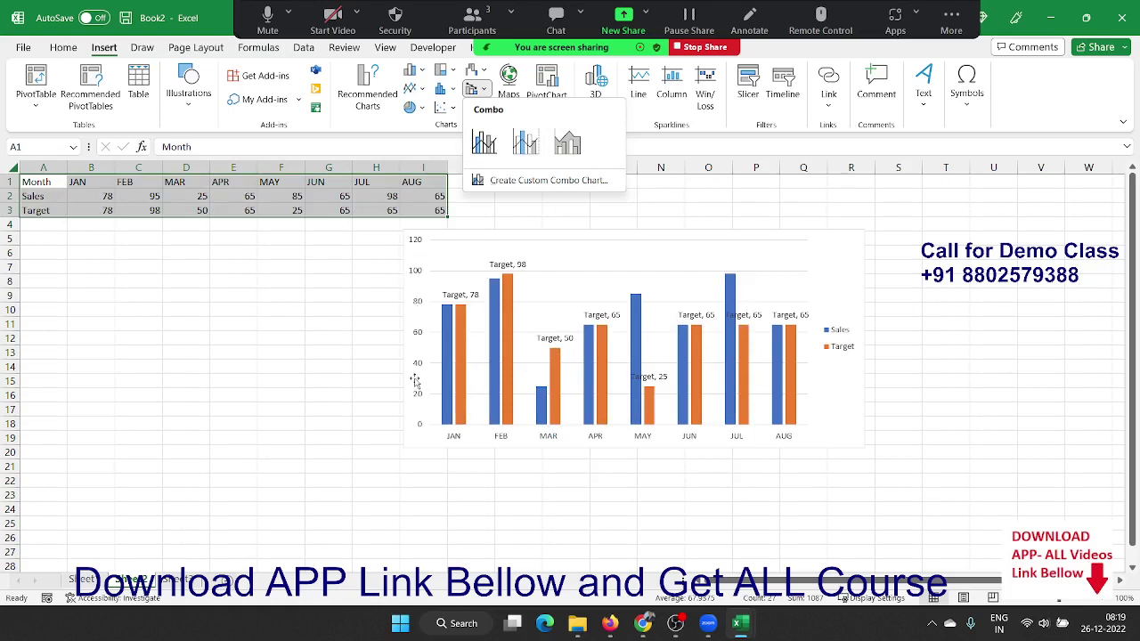
{"action": "left_click", "coordinate": [508, 337]}
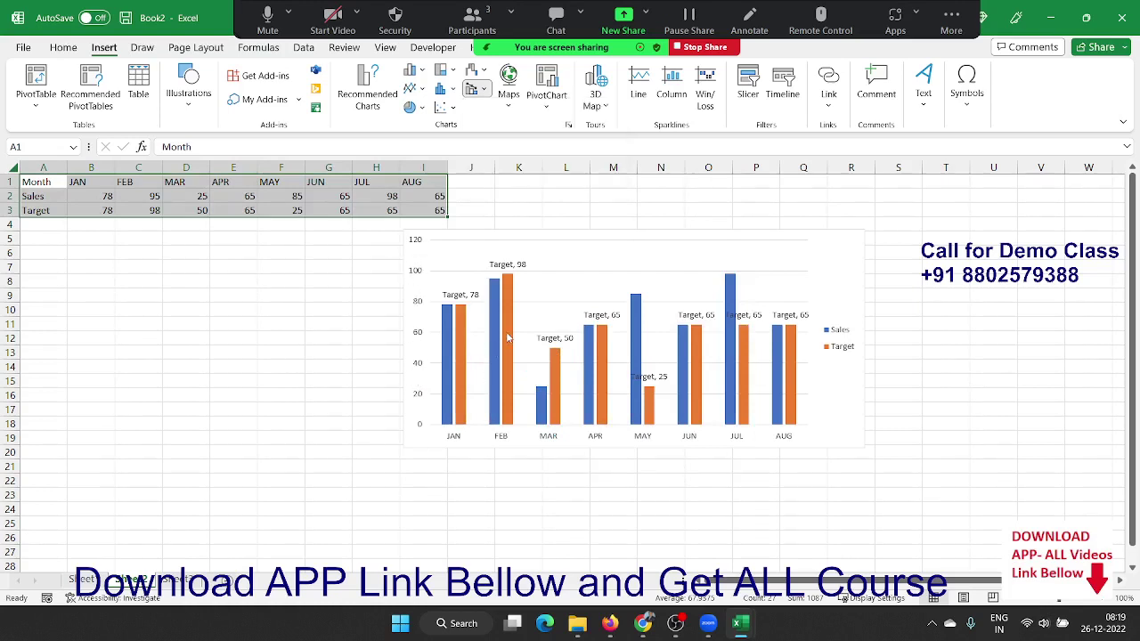
{"action": "left_click", "coordinate": [508, 337]}
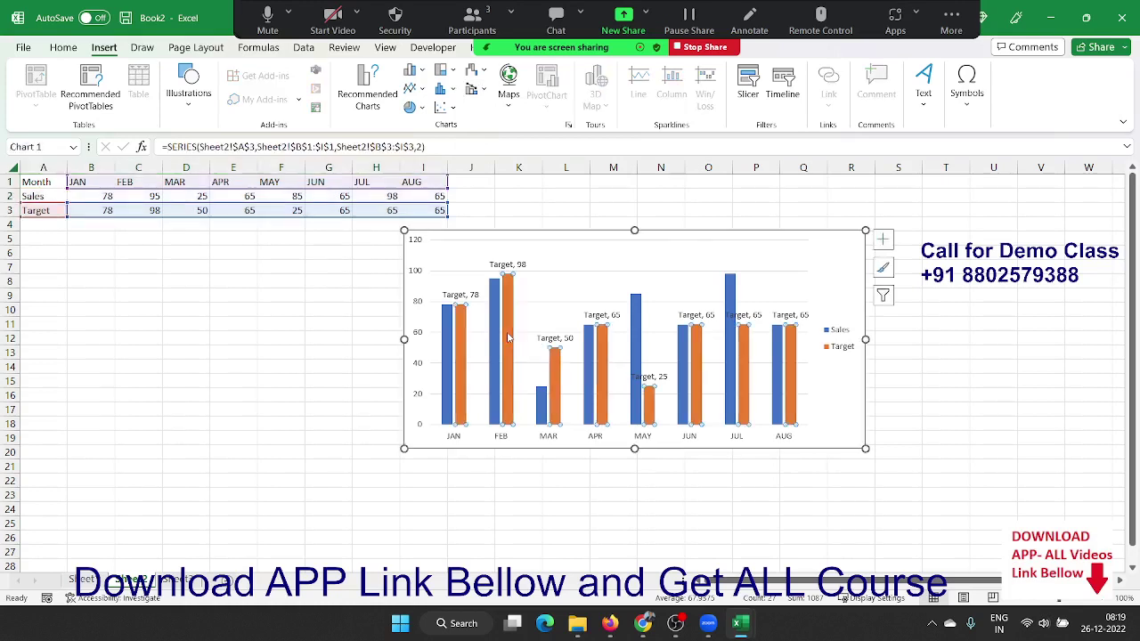
- Change the Target series to a line, making a column-and-line combo chart
{"action": "right_click", "coordinate": [508, 337]}
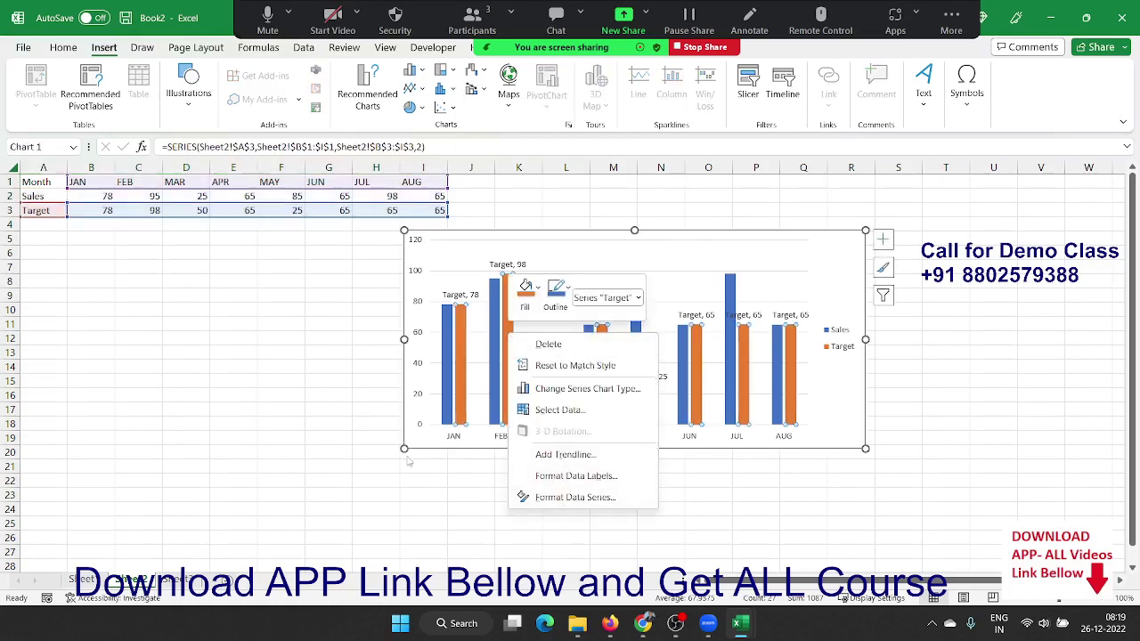
{"action": "left_click", "coordinate": [577, 389]}
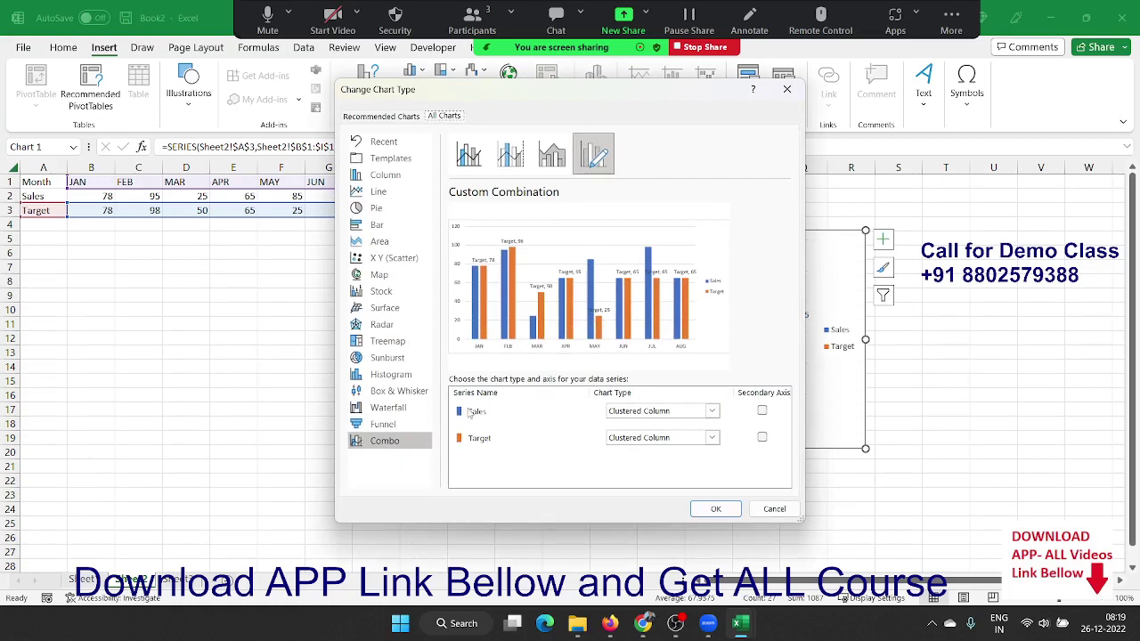
{"action": "left_click", "coordinate": [637, 440]}
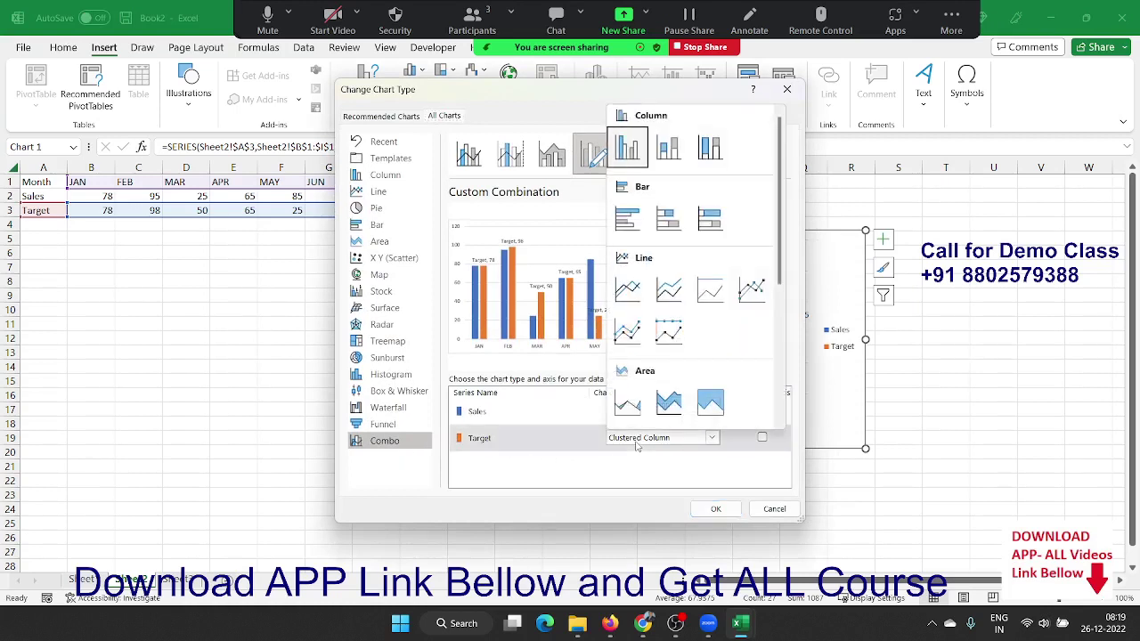
{"action": "left_click", "coordinate": [637, 300]}
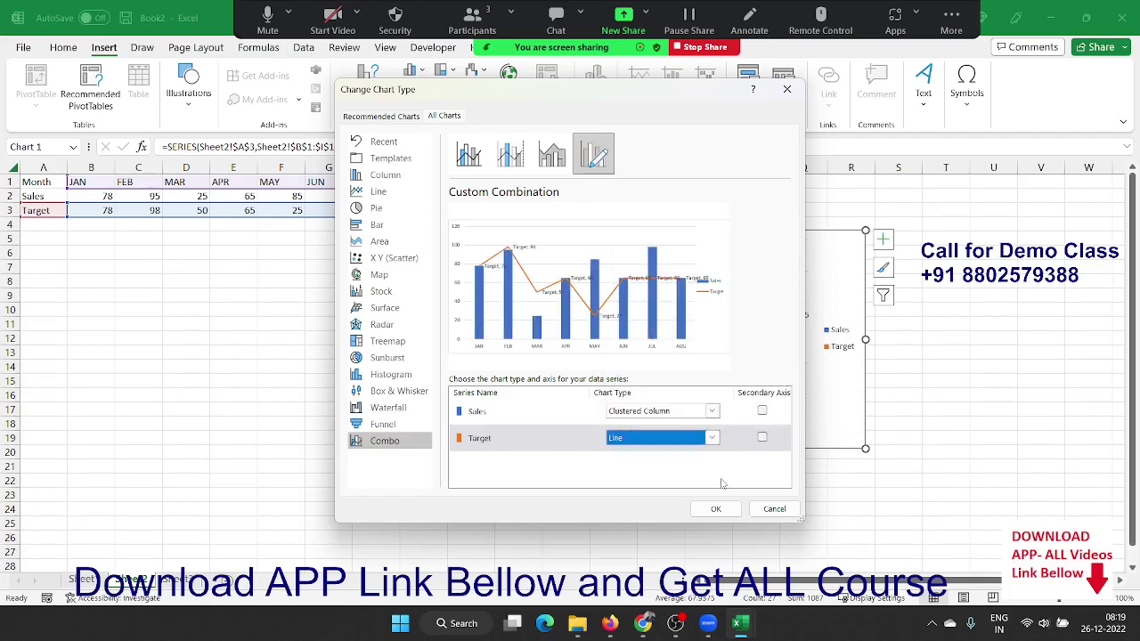
{"action": "left_click", "coordinate": [716, 509]}
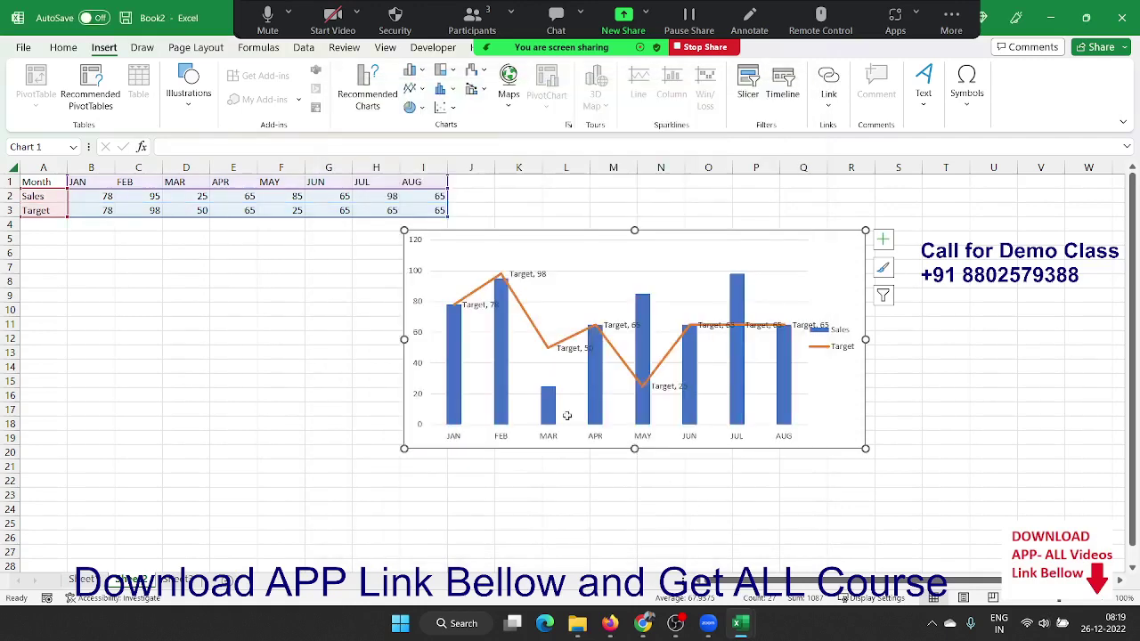
{"action": "left_click", "coordinate": [313, 269]}
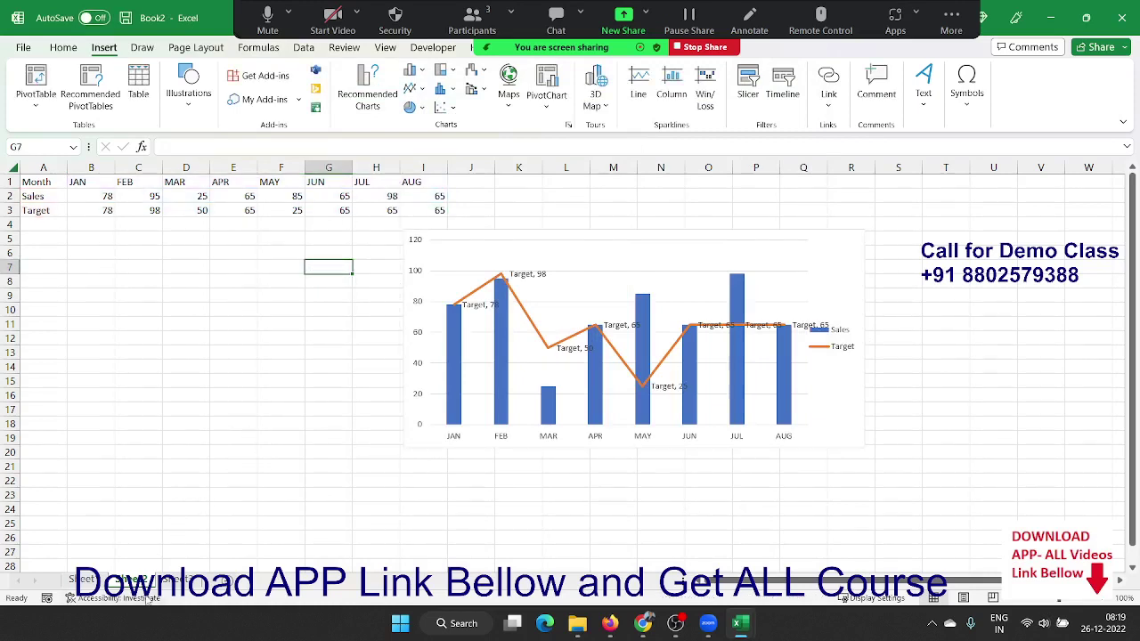
- Copy the Month, Sales and Target table A1:I3 onto the next blank sheet
{"action": "left_click_drag", "start_coordinate": [44, 181], "coordinate": [443, 212]}
{"action": "key", "text": "ctrl+c"}
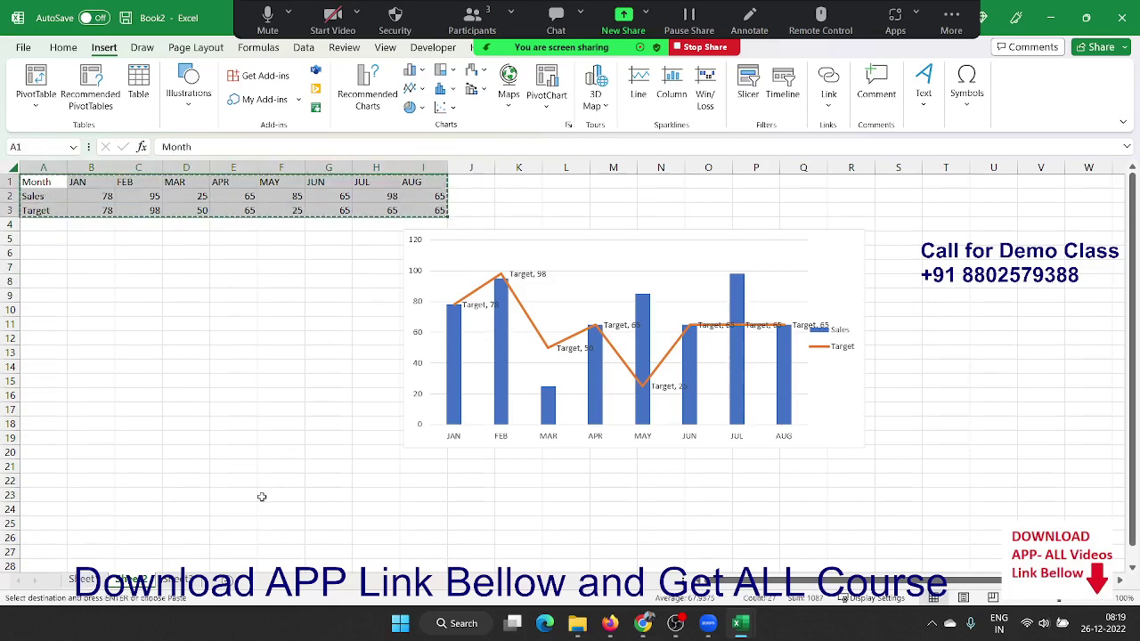
{"action": "key", "text": "ctrl+Page_Down"}
{"action": "key", "text": "ctrl+v"}
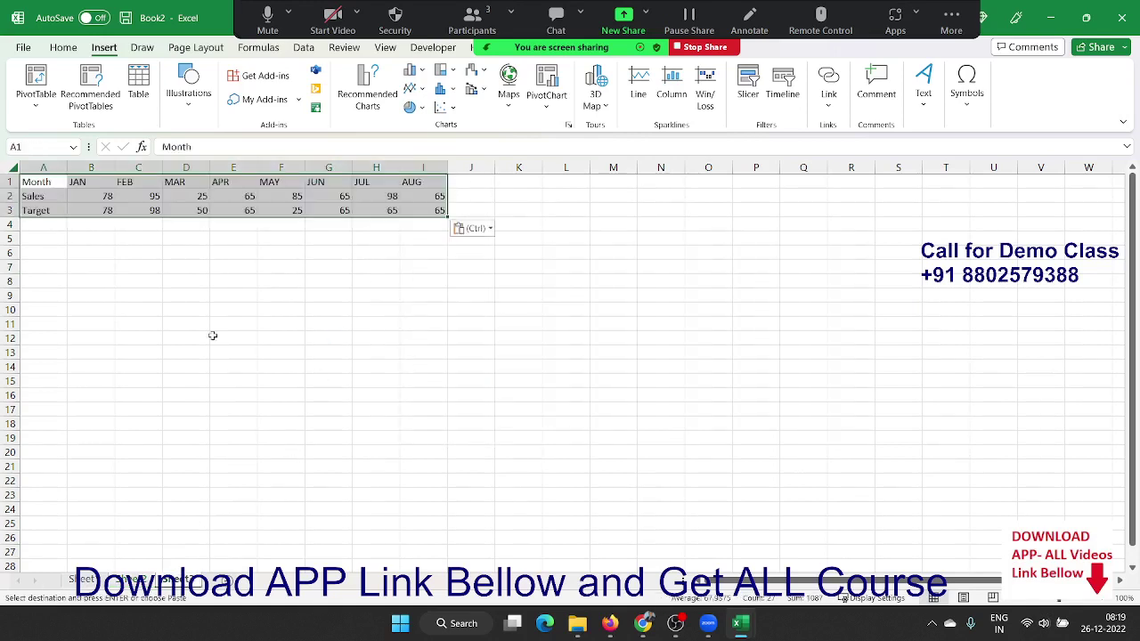
{"action": "left_click", "coordinate": [102, 208]}
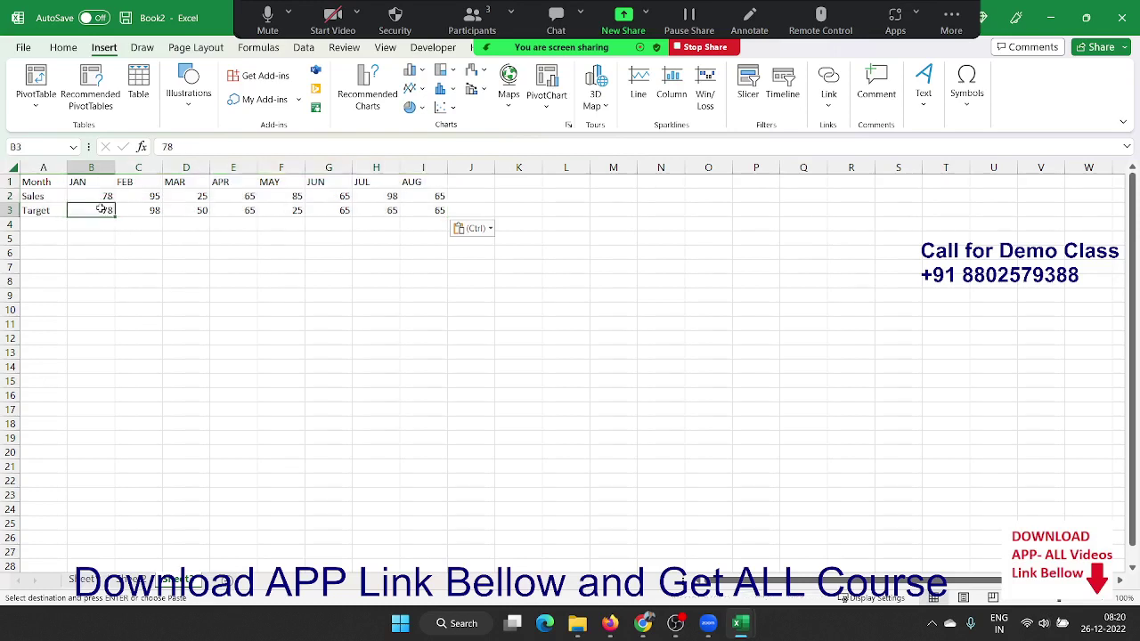
- Divide the Target values B3:I3 by a helper 100 in B5 using Paste Special
{"action": "key", "text": "Down"}
{"action": "key", "text": "Down"}
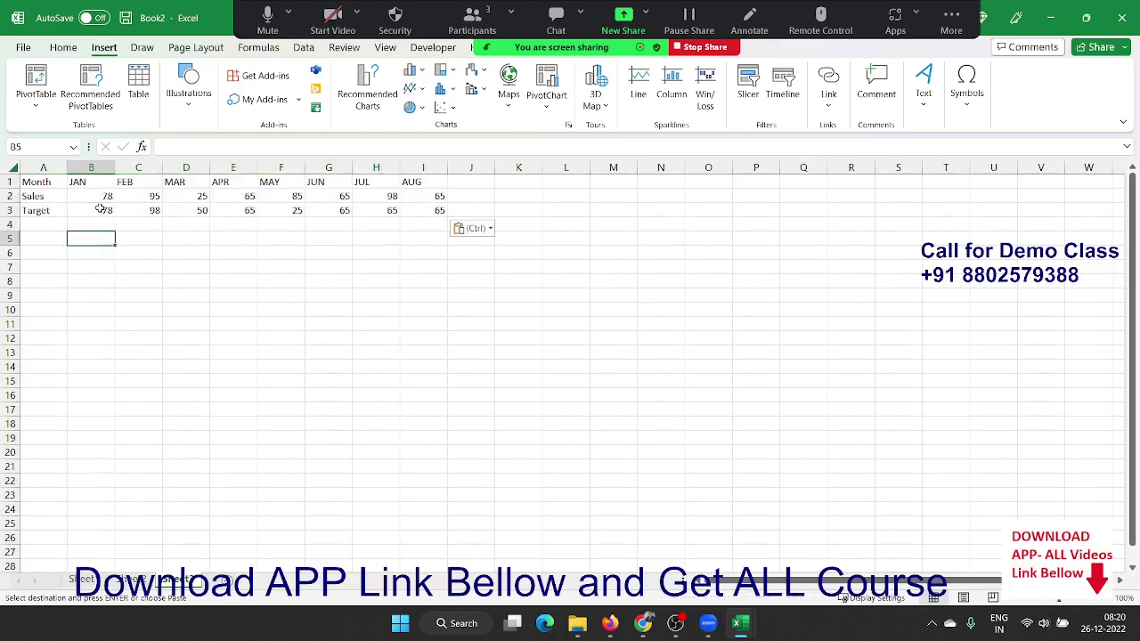
{"action": "type", "text": "100"}
{"action": "key", "text": "Return"}
{"action": "key", "text": "Up"}
{"action": "key", "text": "ctrl+c"}
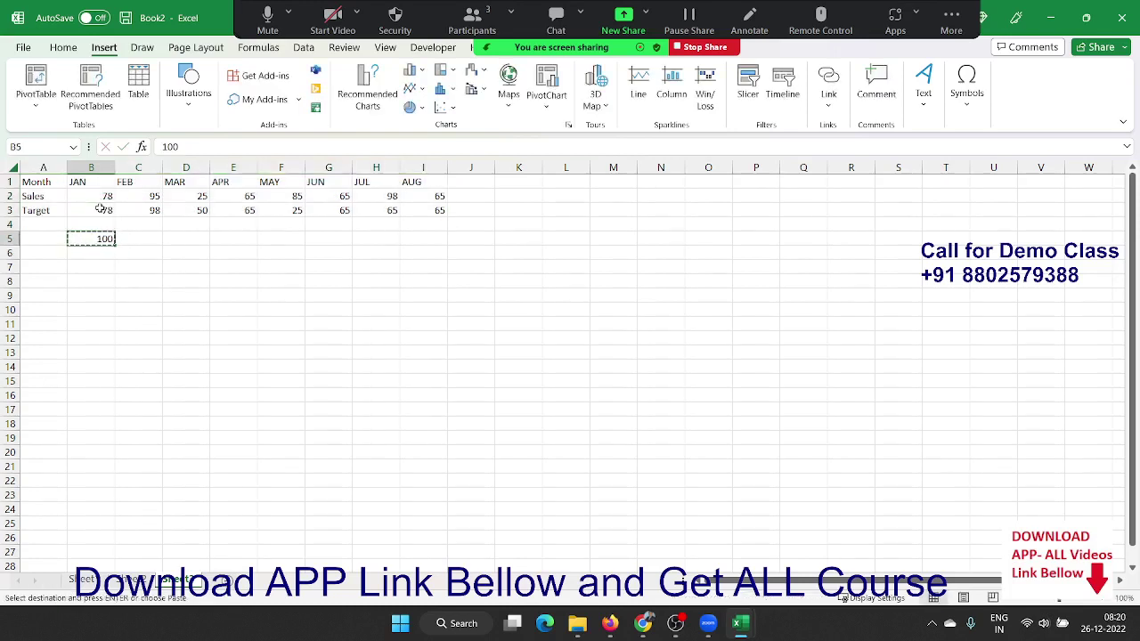
{"action": "left_click", "coordinate": [100, 207]}
{"action": "key", "text": "ctrl+shift+Right"}
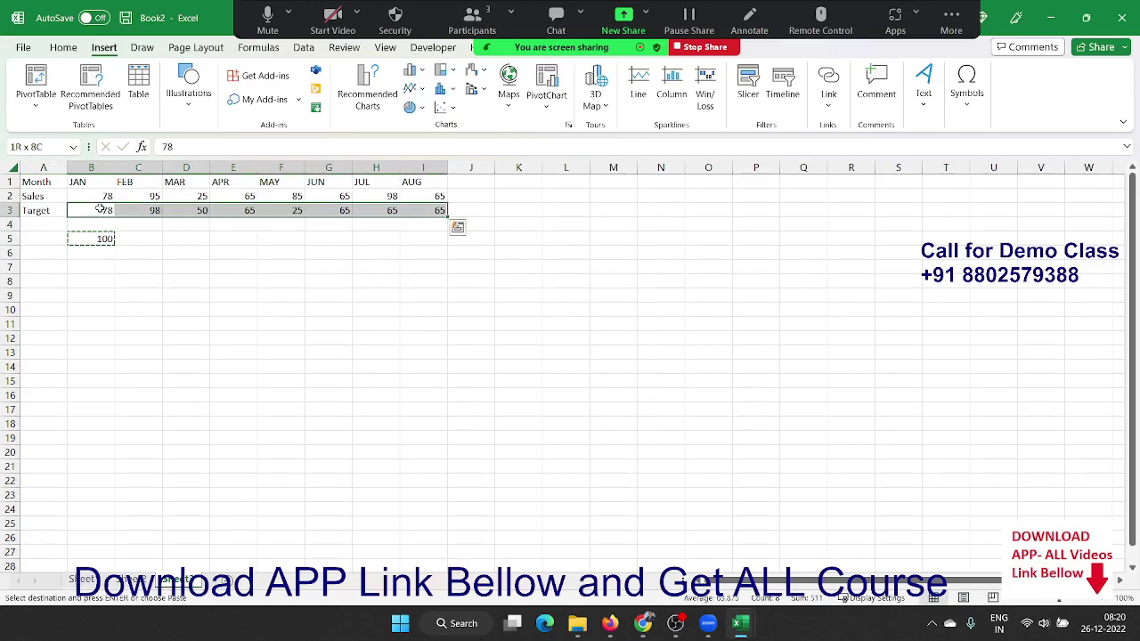
{"action": "right_click", "coordinate": [100, 208]}
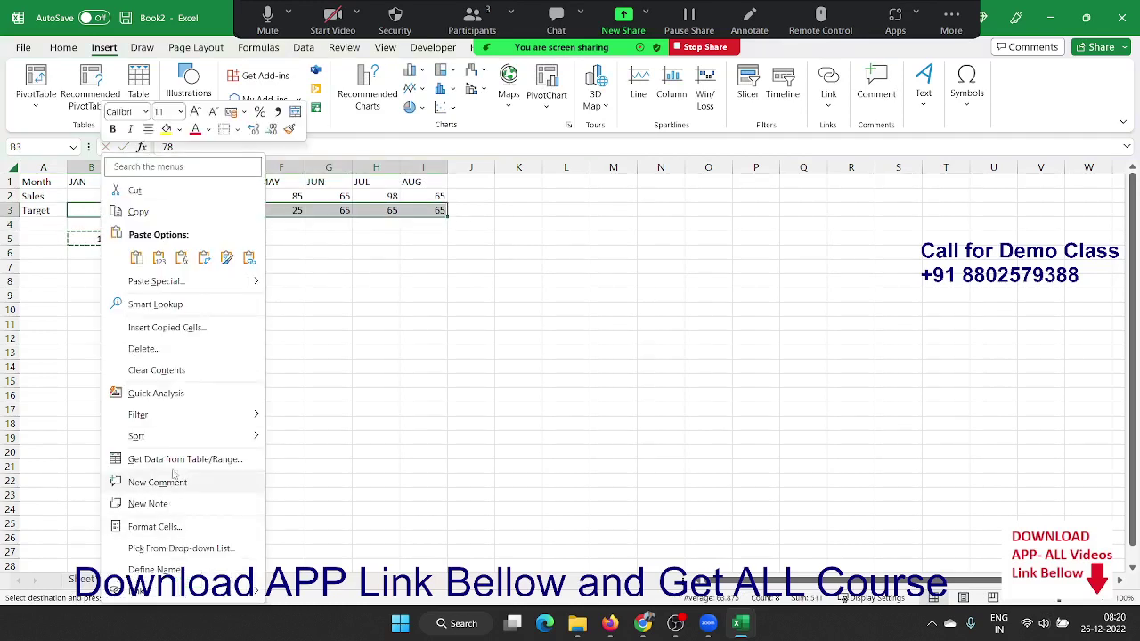
{"action": "left_click", "coordinate": [173, 285]}
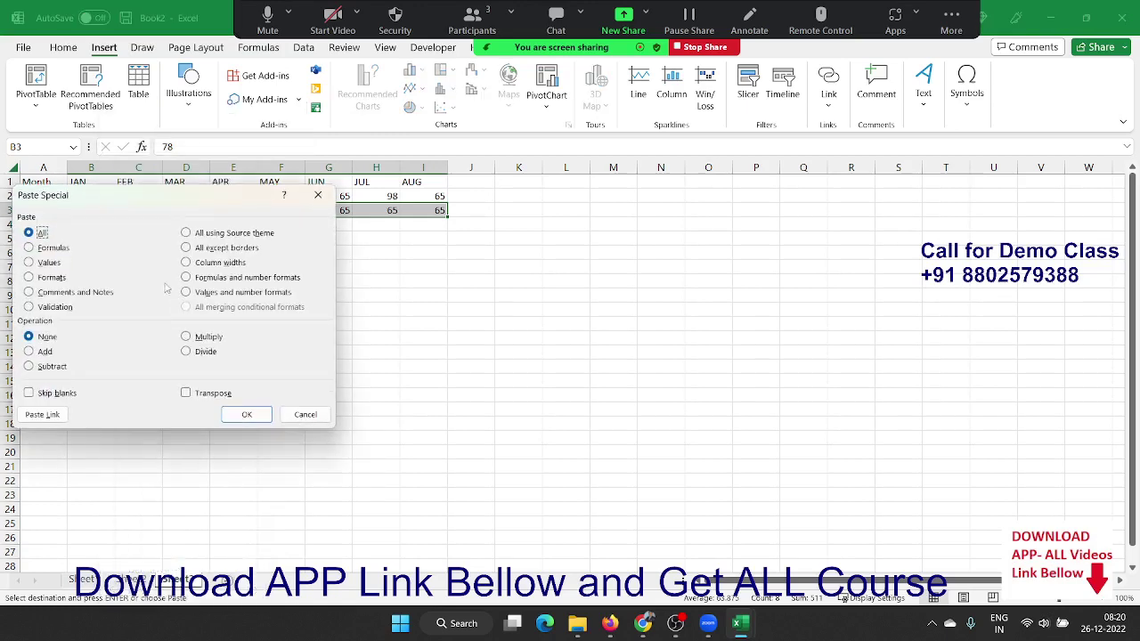
{"action": "left_click", "coordinate": [186, 351]}
{"action": "left_click", "coordinate": [246, 414]}
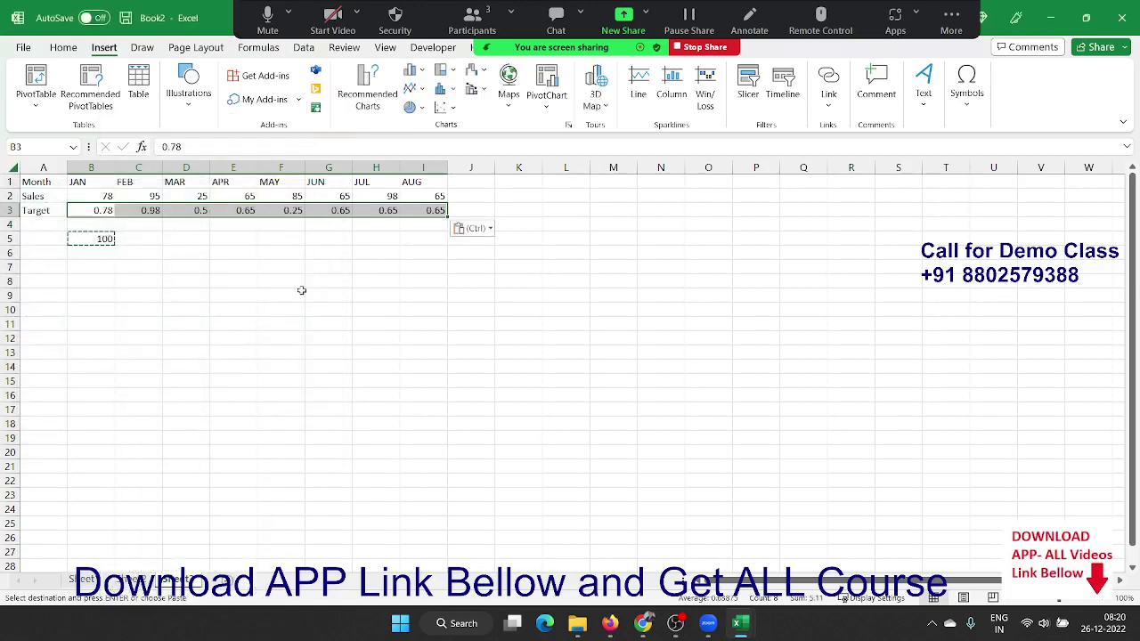
- Format the Target row as percentages and delete the helper 100 from B5
{"action": "left_click", "coordinate": [63, 47]}
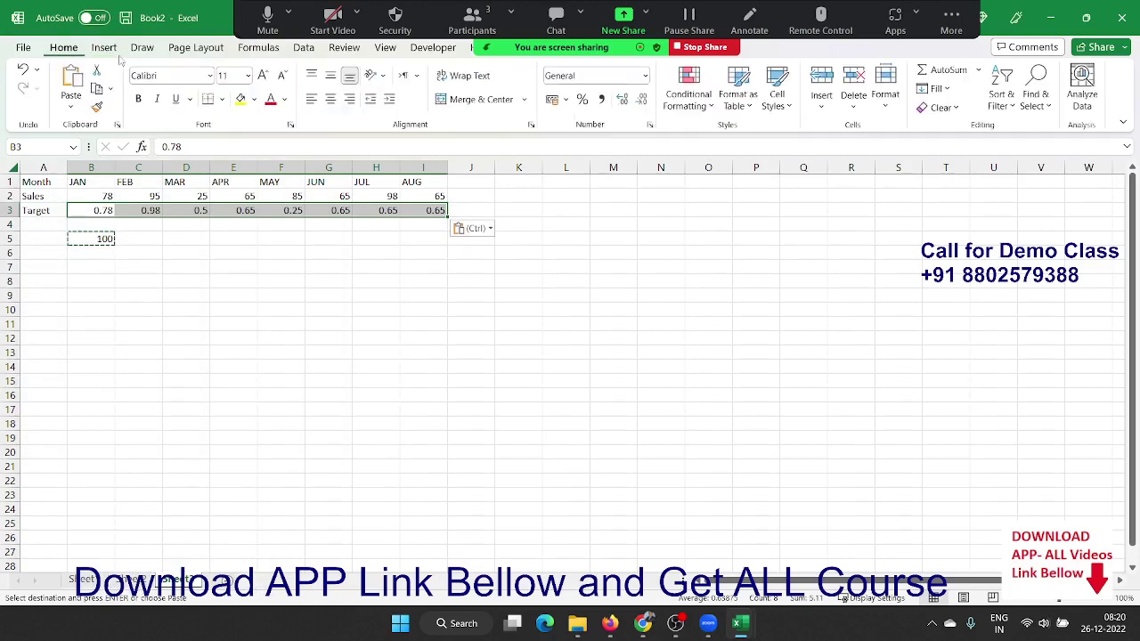
{"action": "left_click", "coordinate": [583, 99]}
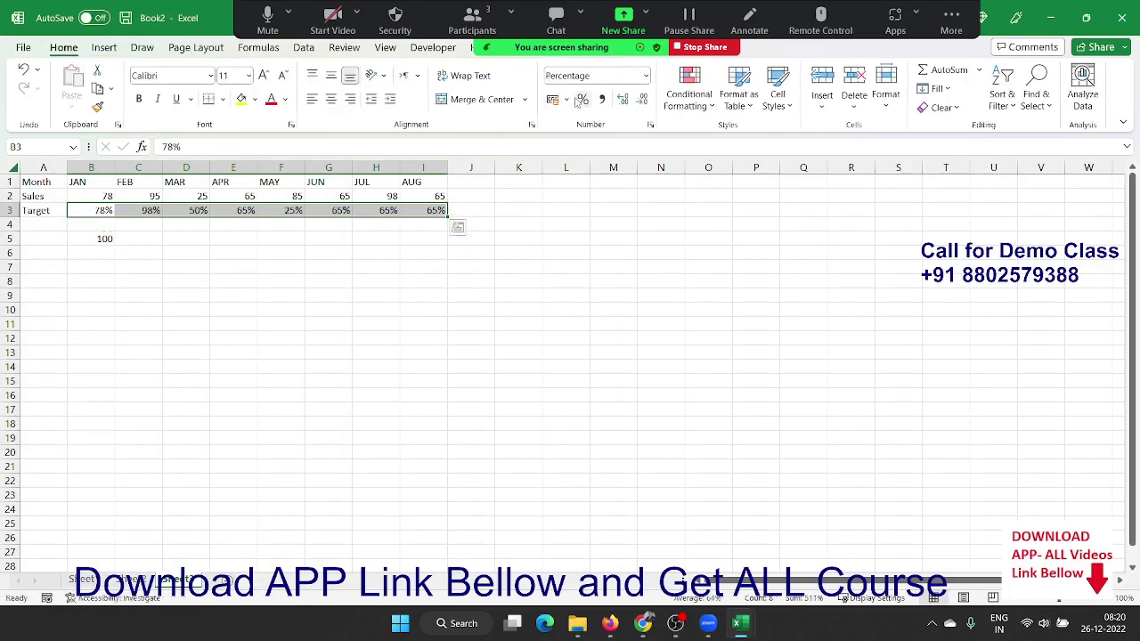
{"action": "left_click", "coordinate": [105, 237]}
{"action": "key", "text": "Delete"}
{"action": "key", "text": "Up"}
{"action": "key", "text": "Up"}
{"action": "key", "text": "Up"}
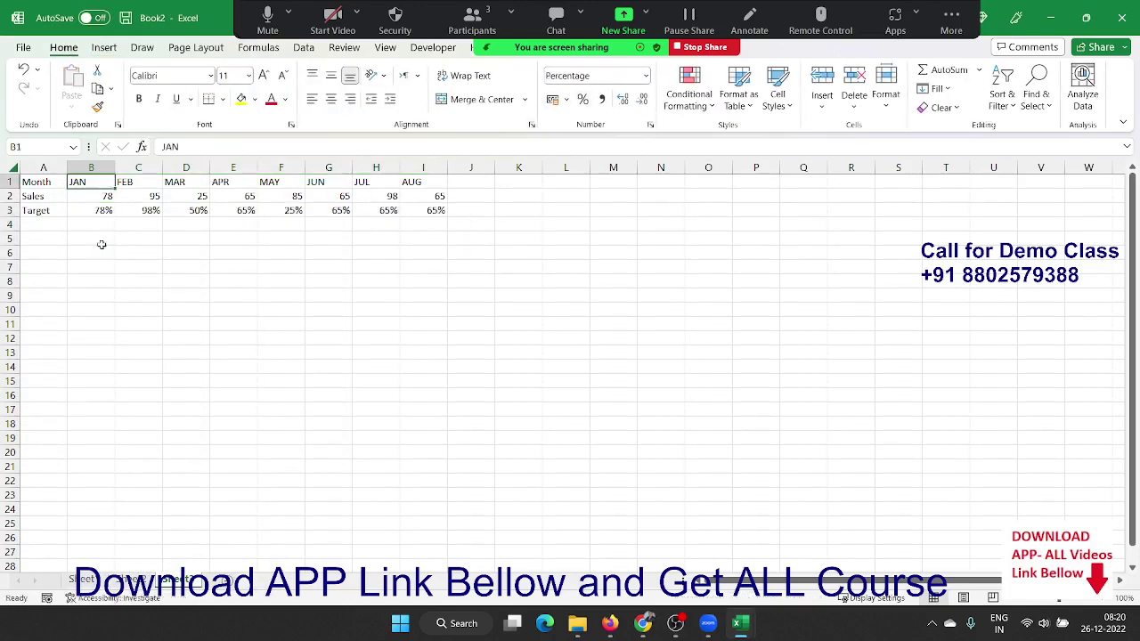
{"action": "key", "text": "Left"}
{"action": "key", "text": "ctrl+shift+Right"}
{"action": "key", "text": "ctrl+shift+Down"}
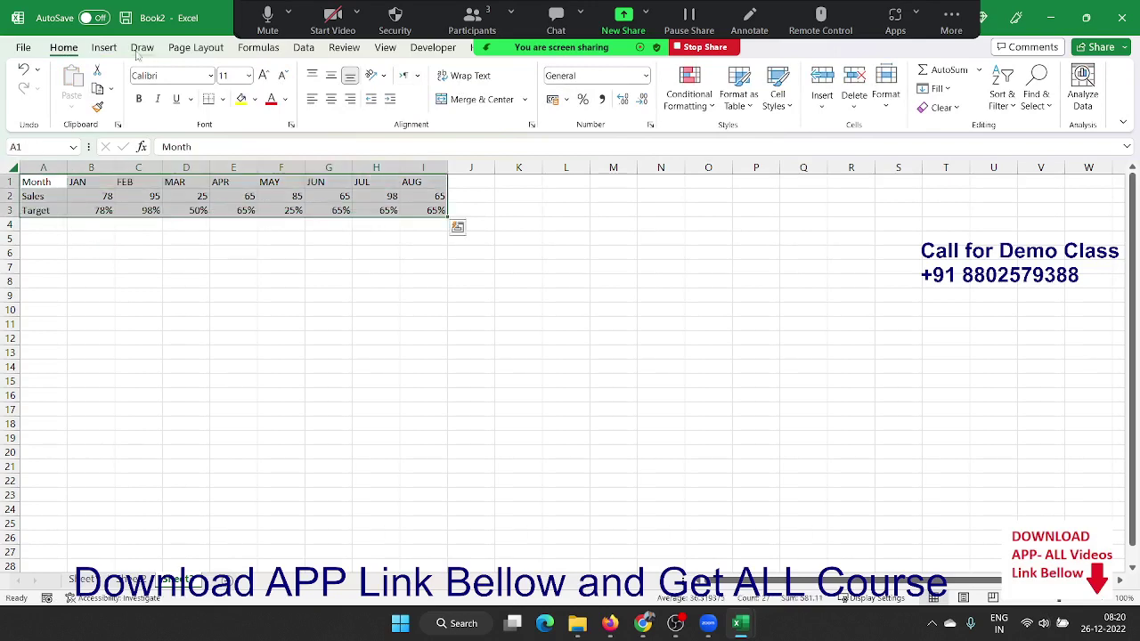
- Insert a clustered column chart of Month, Sales and Target and move it left below the table
{"action": "left_click", "coordinate": [104, 48]}
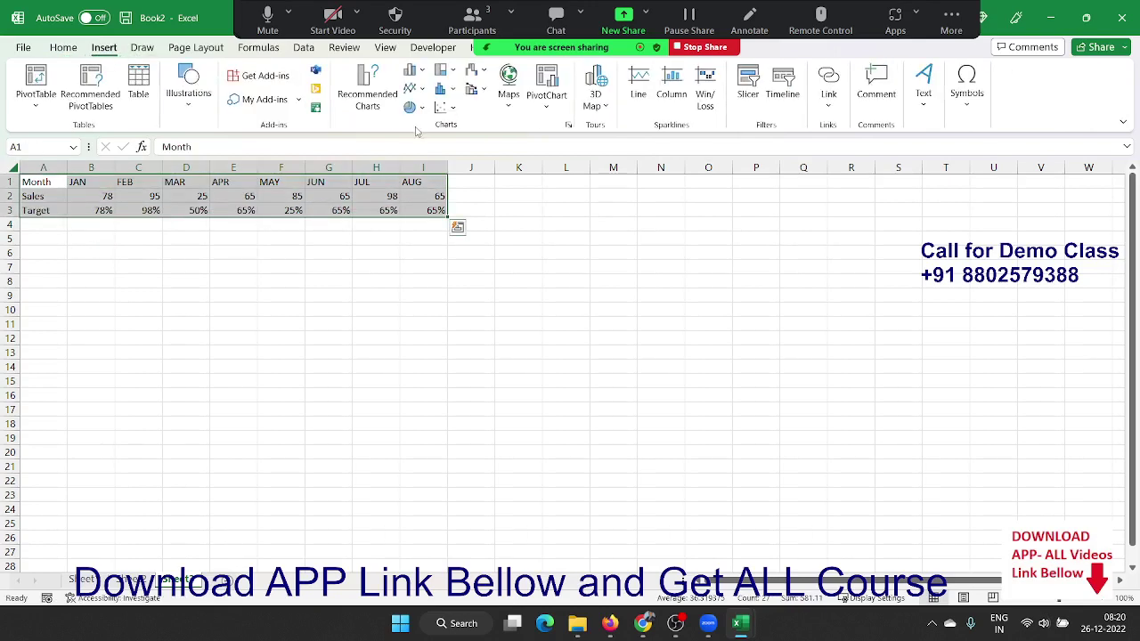
{"action": "left_click", "coordinate": [415, 70]}
{"action": "left_click", "coordinate": [436, 122]}
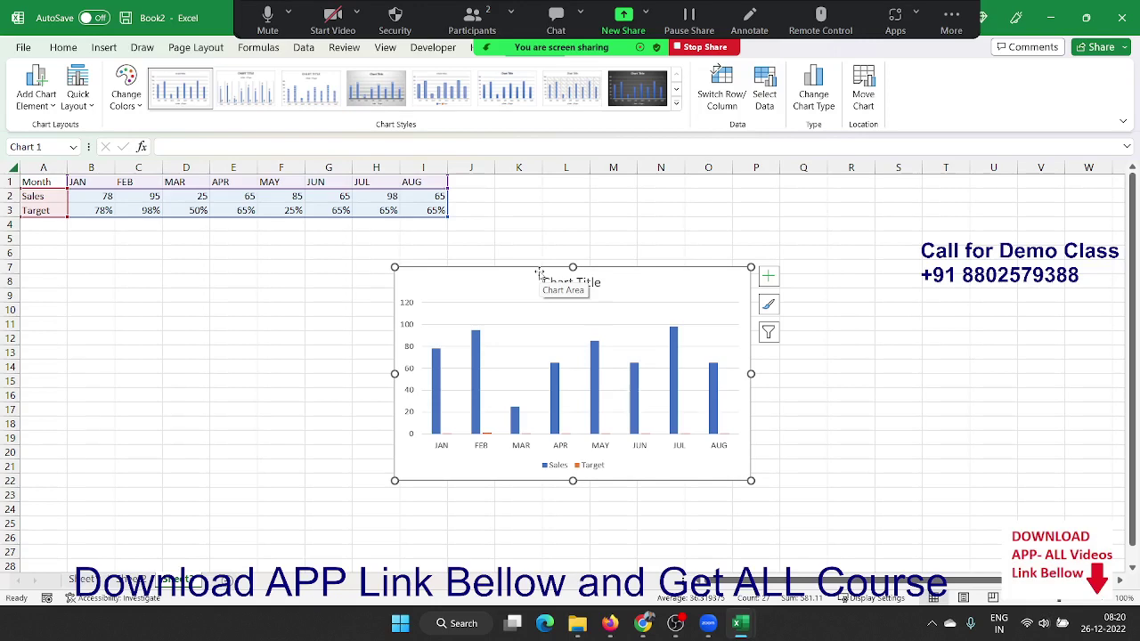
{"action": "left_click_drag", "start_coordinate": [95, 212], "coordinate": [142, 211]}
{"action": "left_click", "coordinate": [95, 211]}
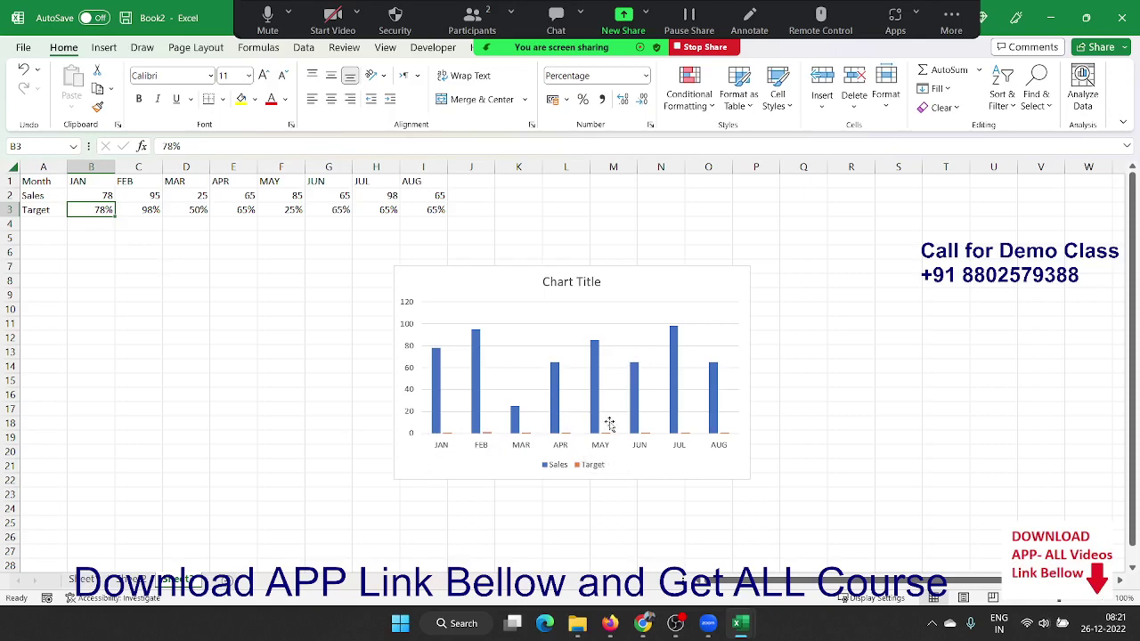
{"action": "left_click", "coordinate": [407, 282]}
{"action": "left_click_drag", "start_coordinate": [325, 279], "coordinate": [266, 274]}
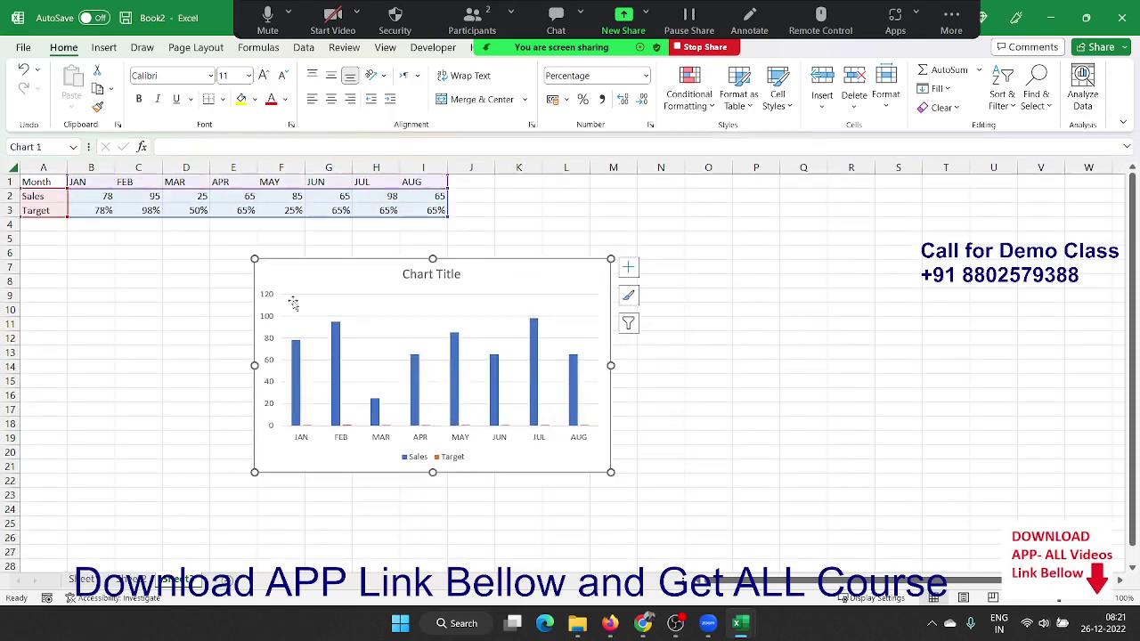
- Make Target a line on a secondary axis over the Sales columns, then move the chart under the table
{"action": "right_click", "coordinate": [573, 420]}
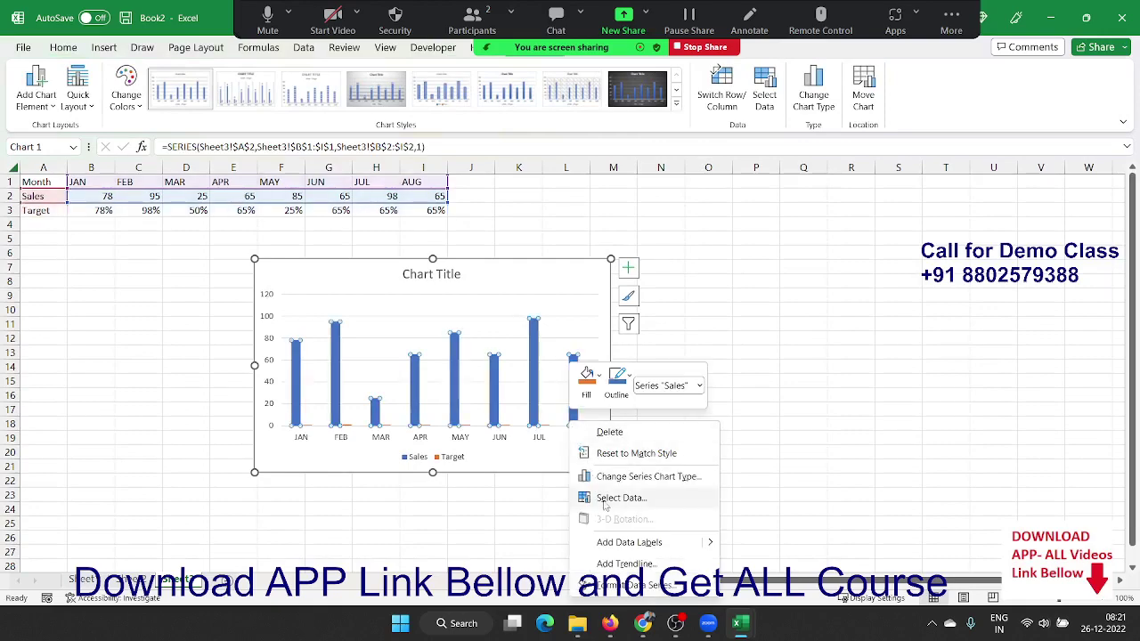
{"action": "left_click", "coordinate": [624, 477]}
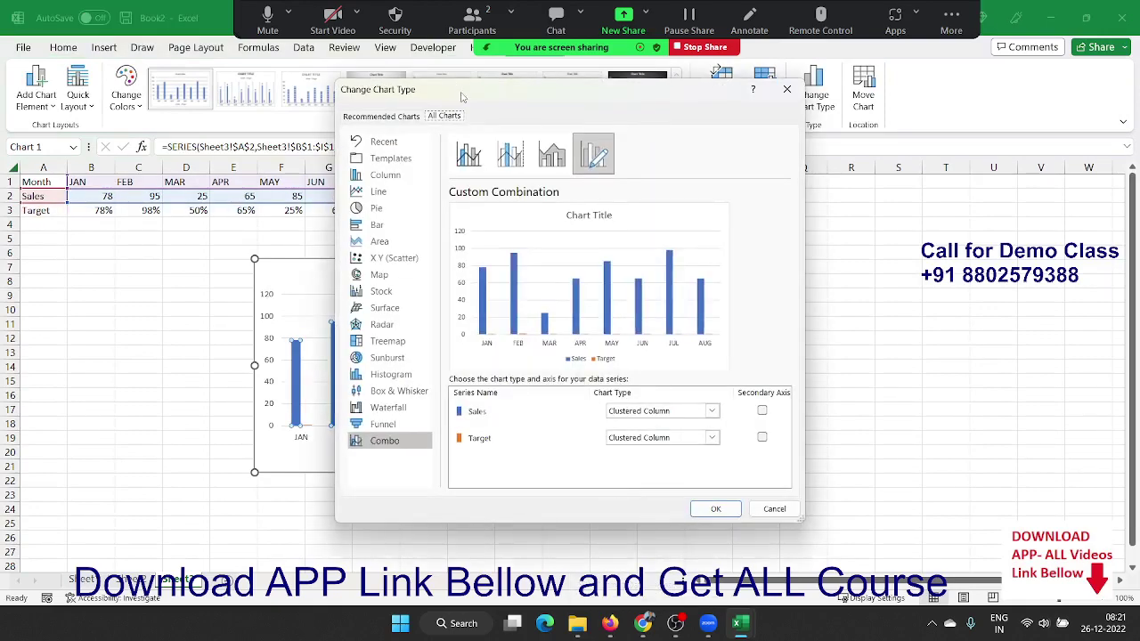
{"action": "left_click_drag", "start_coordinate": [462, 97], "coordinate": [656, 85]}
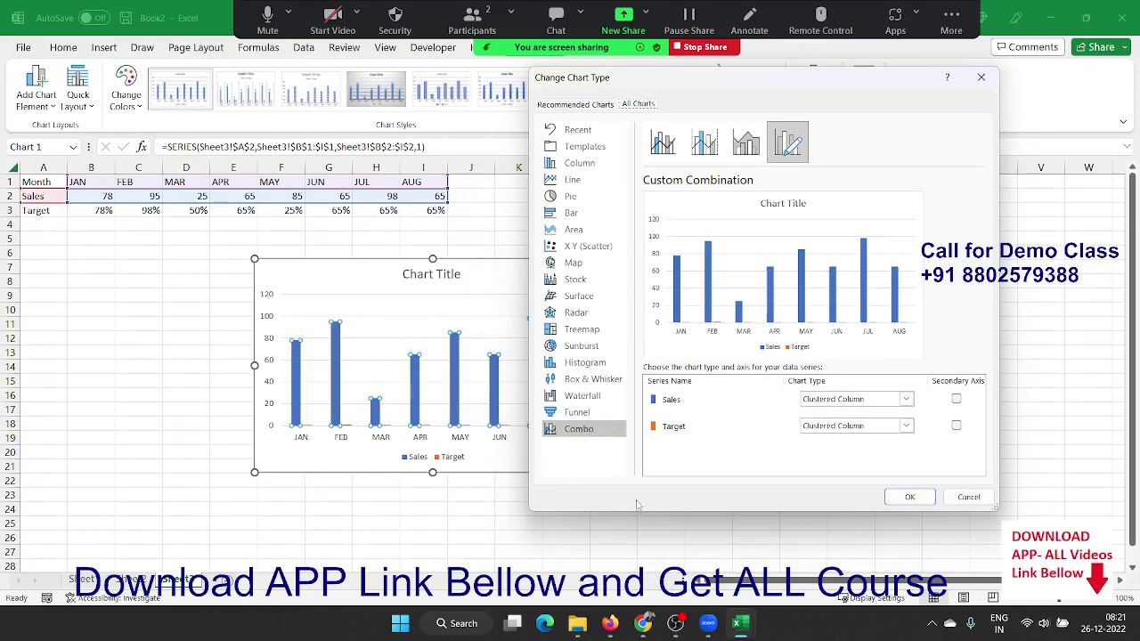
{"action": "left_click", "coordinate": [956, 426]}
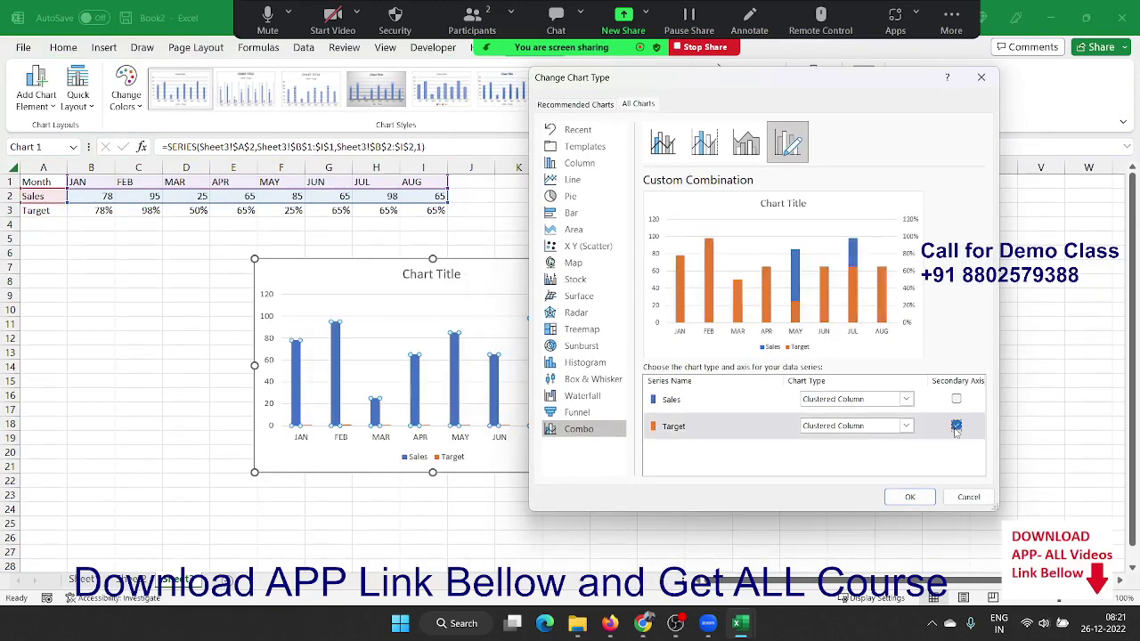
{"action": "left_click", "coordinate": [818, 429]}
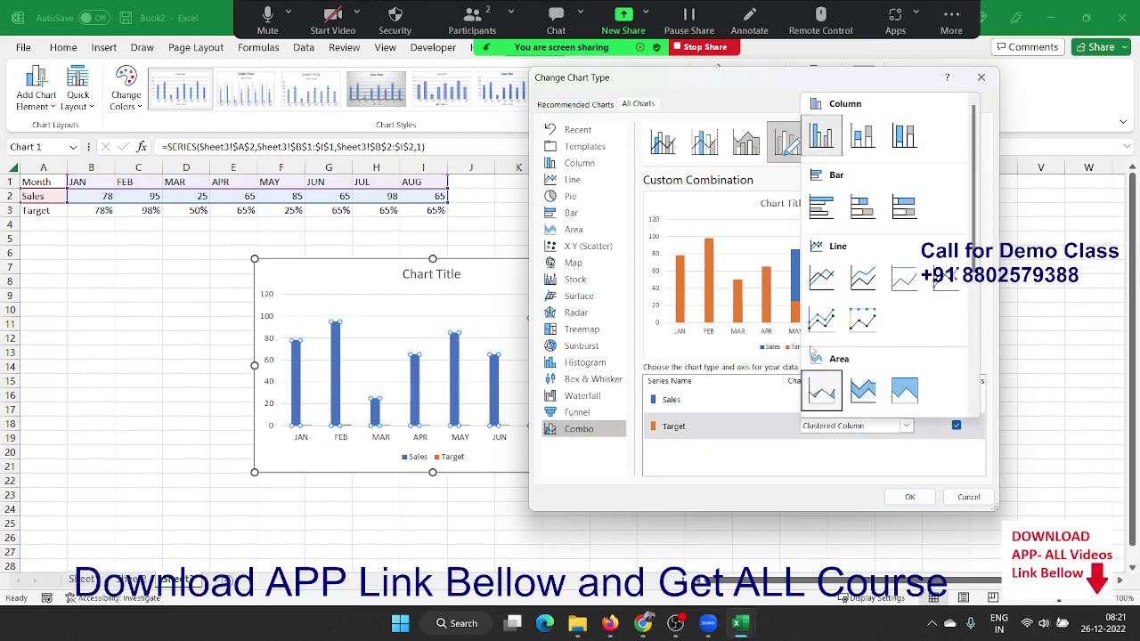
{"action": "left_click", "coordinate": [794, 469]}
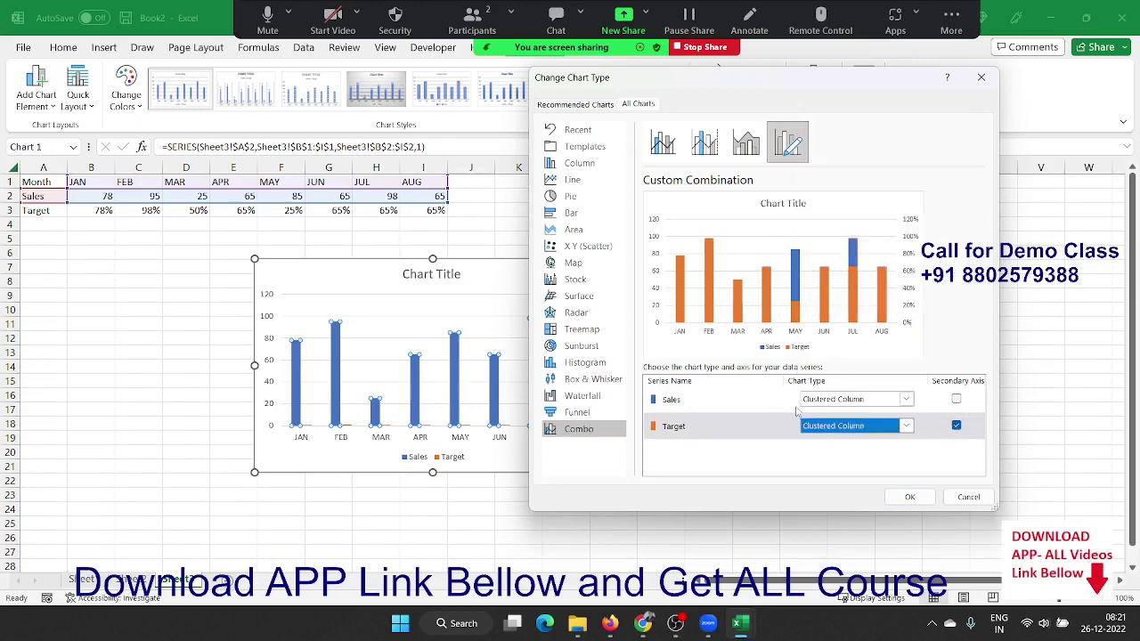
{"action": "left_click", "coordinate": [825, 428]}
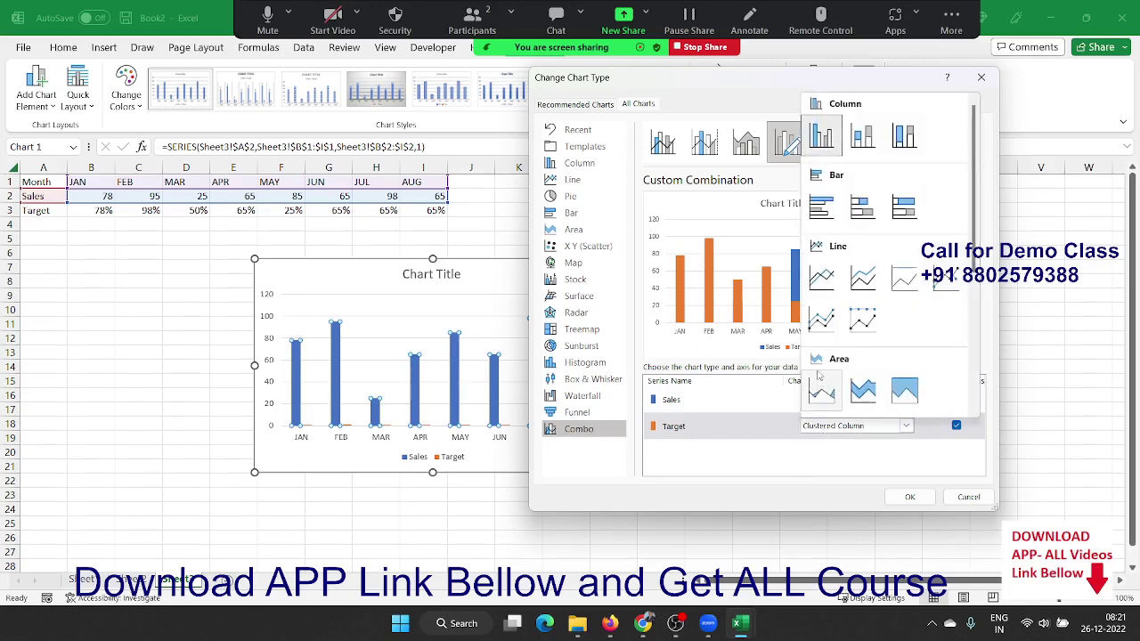
{"action": "left_click", "coordinate": [821, 297]}
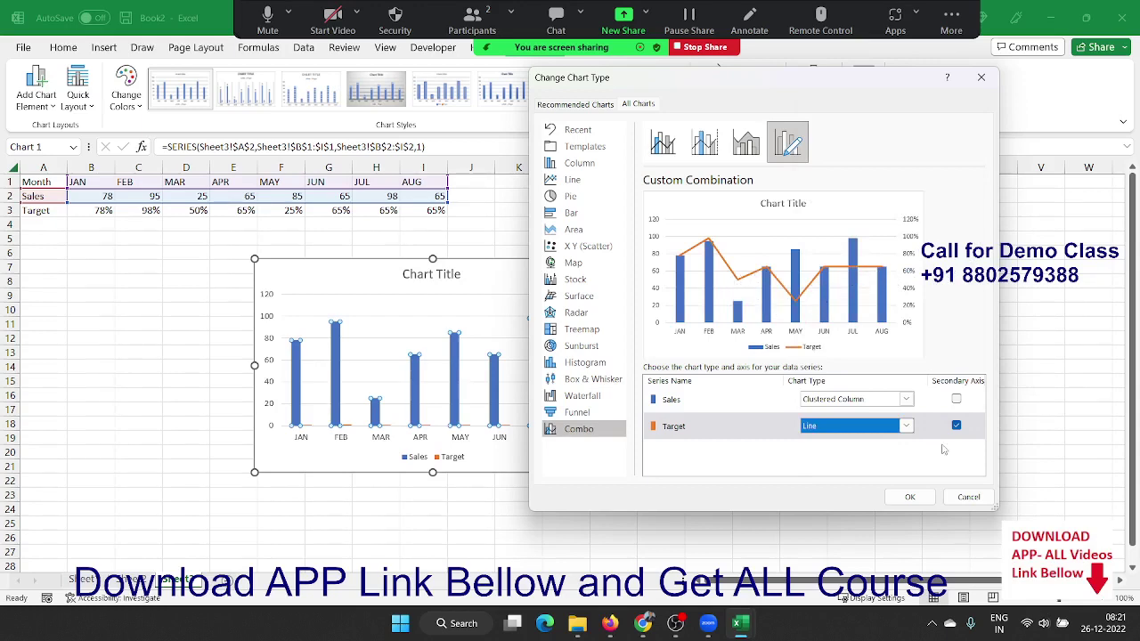
{"action": "left_click", "coordinate": [911, 499]}
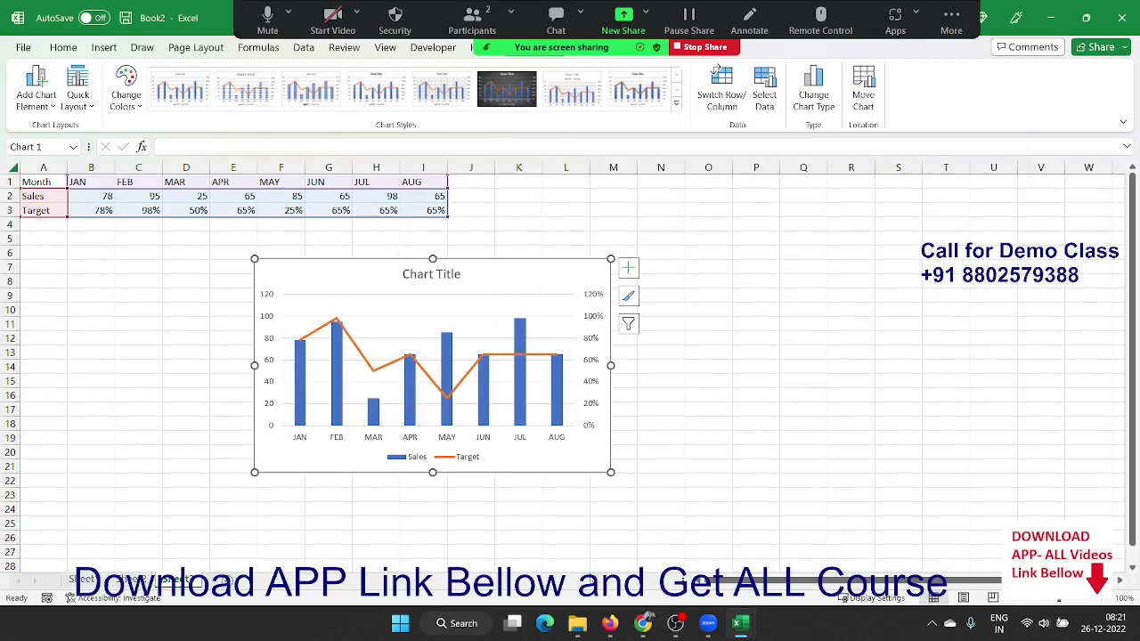
{"action": "left_click_drag", "start_coordinate": [570, 464], "coordinate": [388, 440]}
{"action": "left_click", "coordinate": [495, 493]}
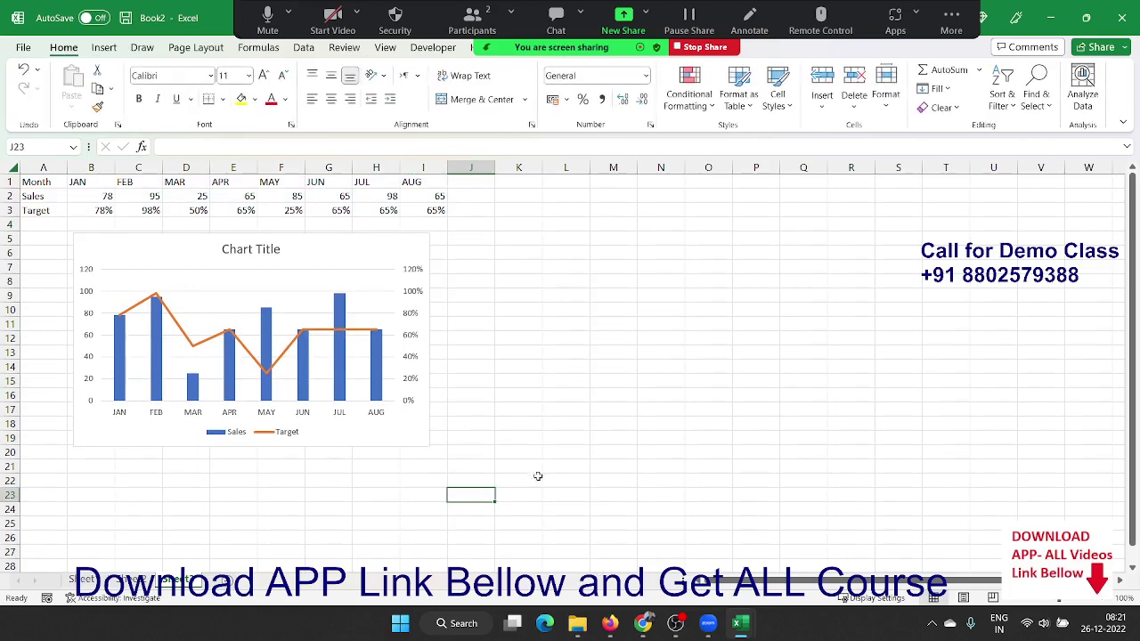
- On a new sheet, enter a Bank header and autofill months JAN through JUN across row 1
{"action": "left_click", "coordinate": [226, 581]}
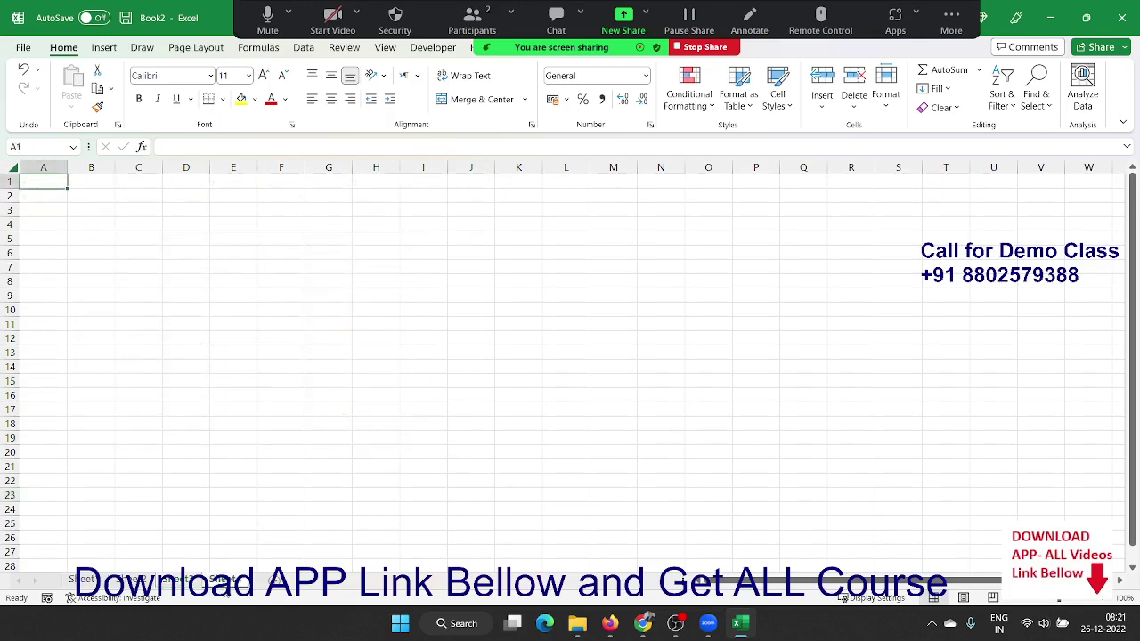
{"action": "type", "text": "Bank"}
{"action": "key", "text": "Tab"}
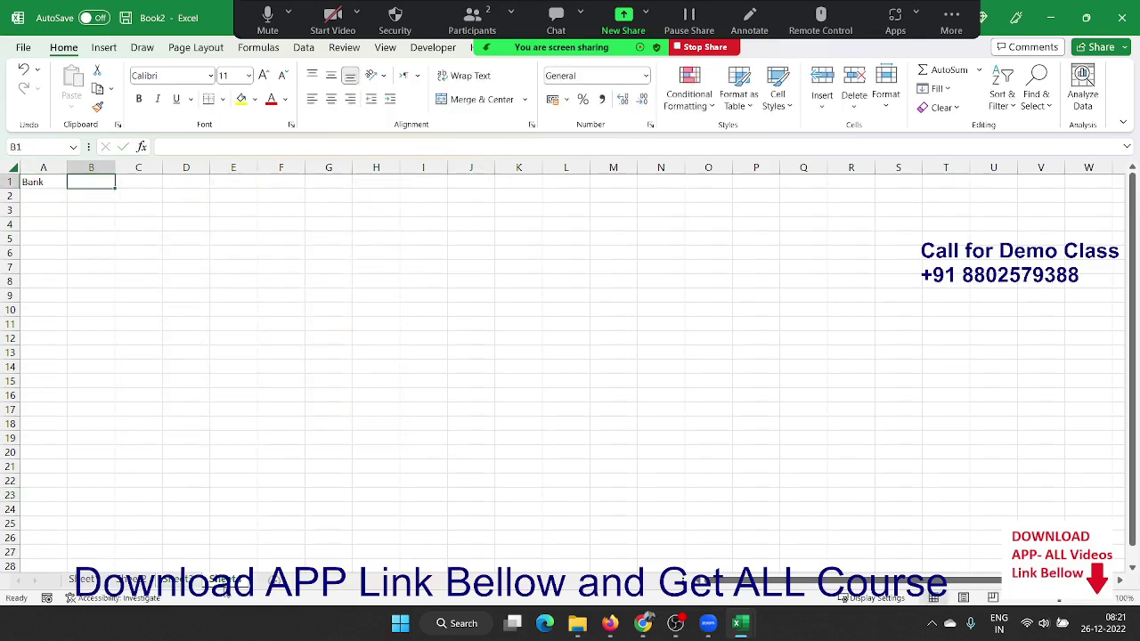
{"action": "type", "text": "JAN"}
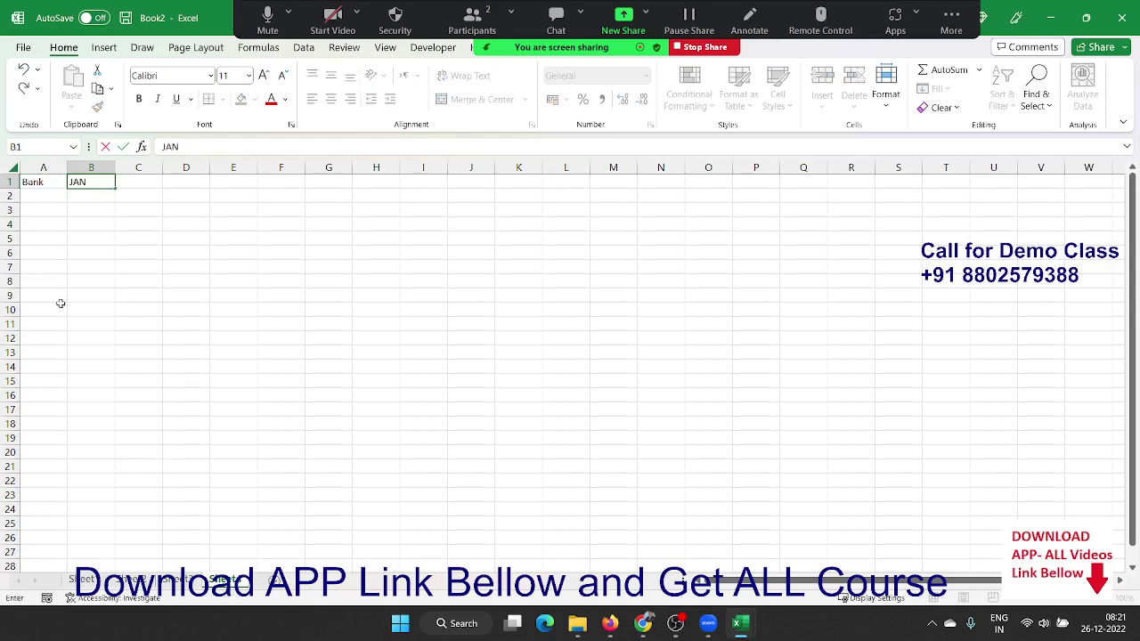
{"action": "left_click", "coordinate": [45, 224]}
{"action": "left_click", "coordinate": [105, 183]}
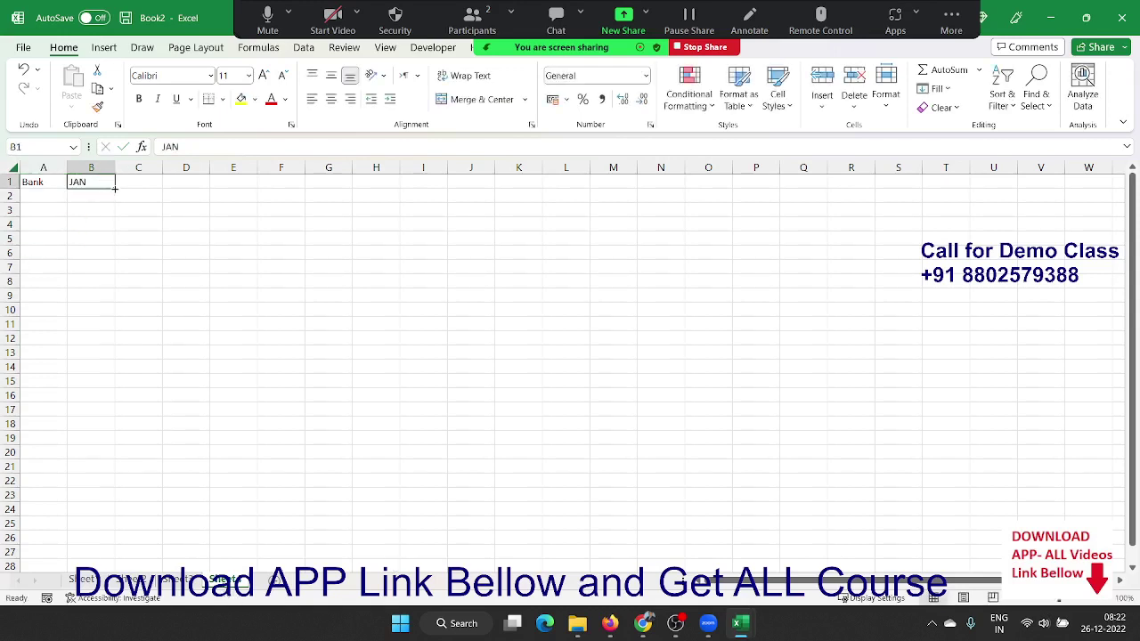
{"action": "left_click_drag", "start_coordinate": [115, 189], "coordinate": [356, 178]}
- Enter SBI in A2 and autofill HDFC, IDBI, UKO, PNB, Kotek and DT below it
{"action": "left_click", "coordinate": [28, 203]}
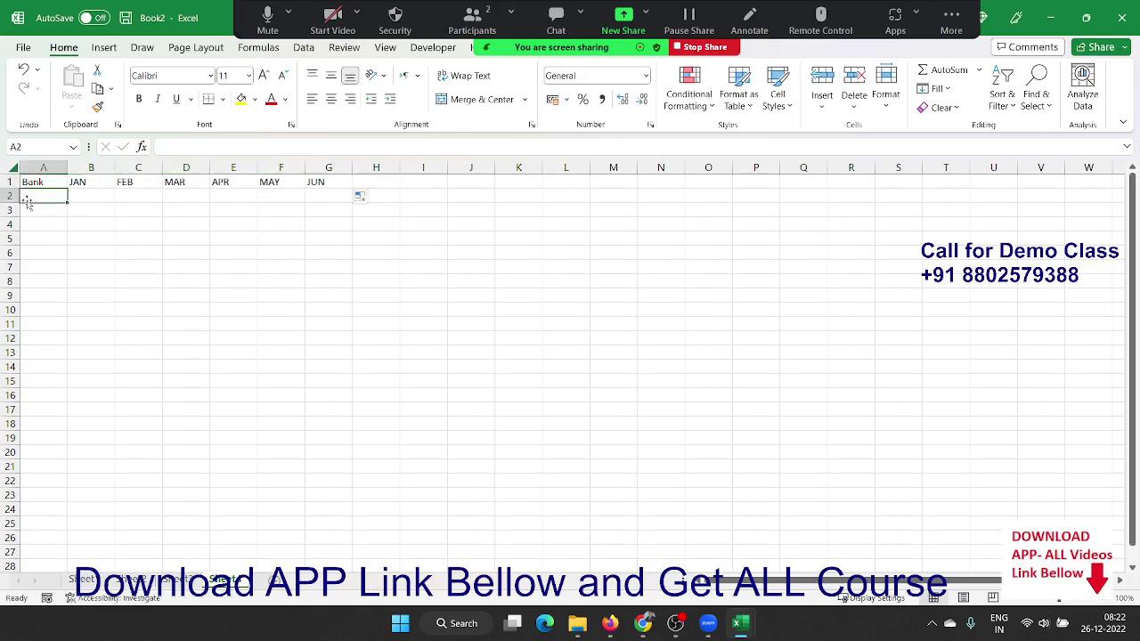
{"action": "type", "text": "SBI"}
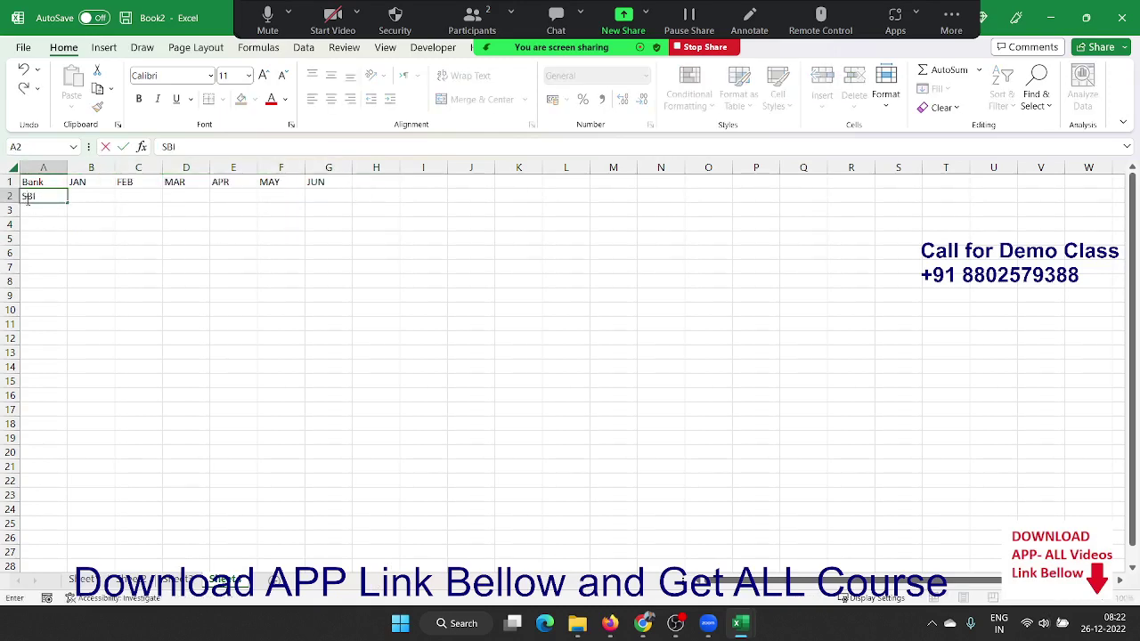
{"action": "key", "text": "Return"}
{"action": "left_click", "coordinate": [39, 193]}
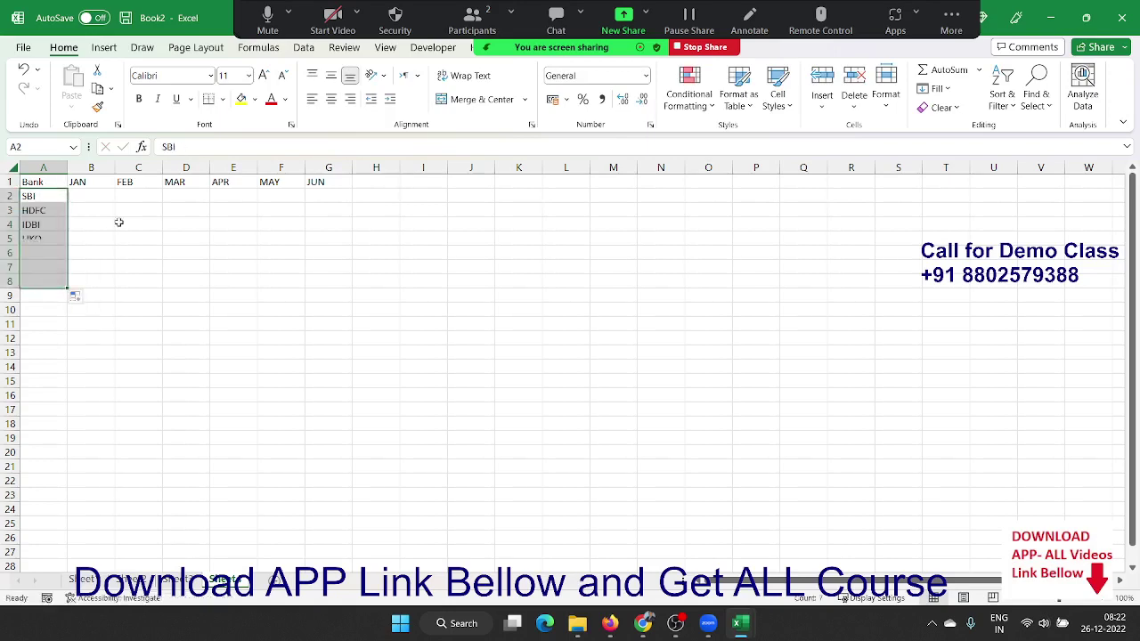
{"action": "left_click_drag", "start_coordinate": [64, 203], "coordinate": [64, 283]}
{"action": "left_click", "coordinate": [107, 193]}
- Fill B2:G8 with the formula =RANDBETWEEN(10,90)
{"action": "type", "text": "=ra"}
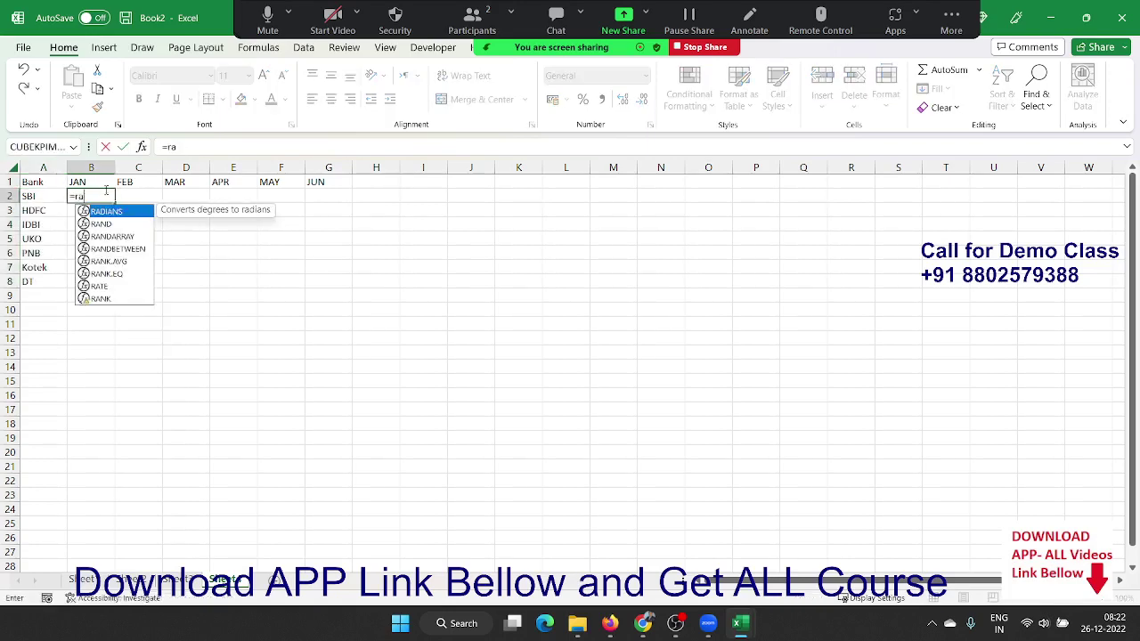
{"action": "key", "text": "Down"}
{"action": "key", "text": "Down"}
{"action": "key", "text": "Down"}
{"action": "key", "text": "Tab"}
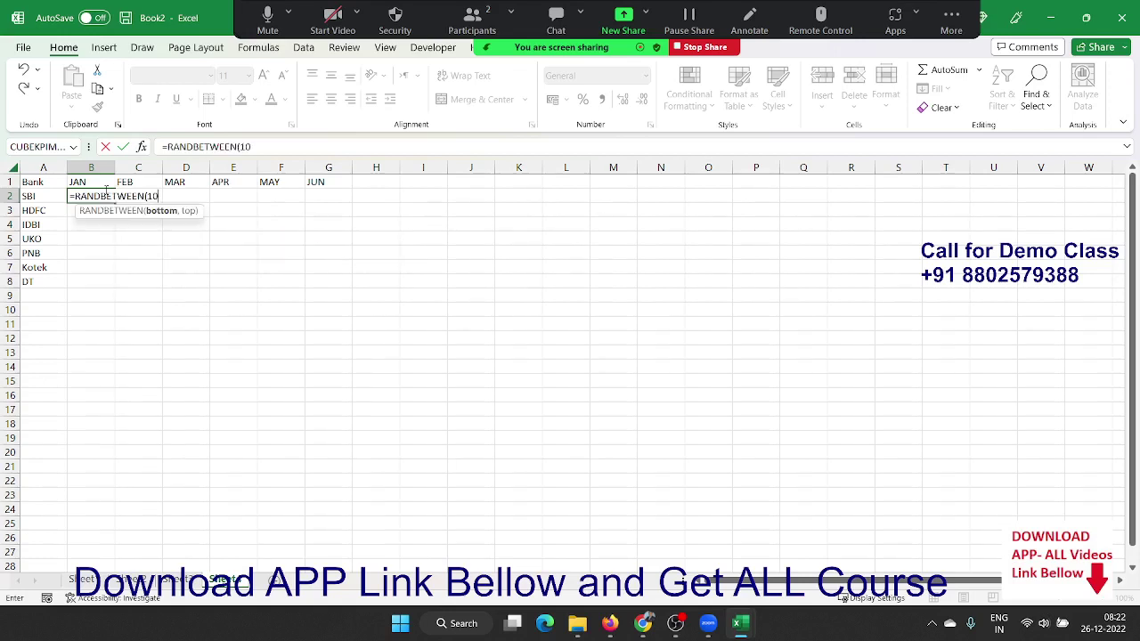
{"action": "type", "text": ",90)"}
{"action": "key", "text": "Return"}
{"action": "left_click", "coordinate": [107, 194]}
{"action": "key", "text": "shift+Right"}
{"action": "key", "text": "shift+Right"}
{"action": "key", "text": "shift+Right"}
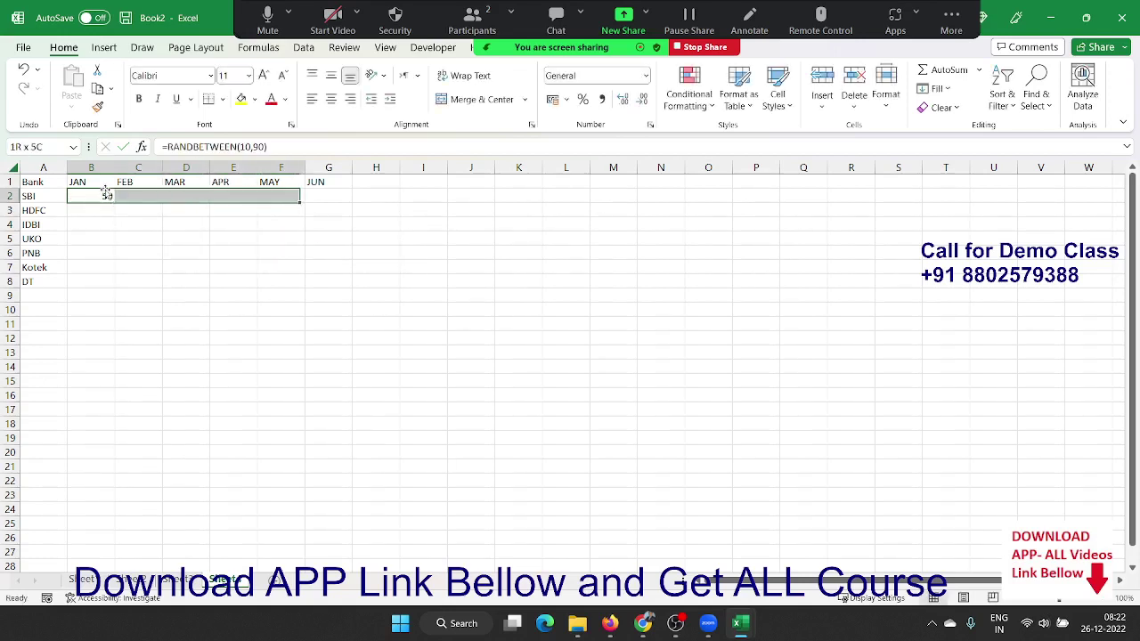
{"action": "key", "text": "shift+Right"}
{"action": "key", "text": "shift+Down"}
{"action": "key", "text": "shift+Down"}
{"action": "key", "text": "shift+Down"}
{"action": "key", "text": "shift+Down"}
{"action": "key", "text": "shift+Down"}
{"action": "key", "text": "shift+Down"}
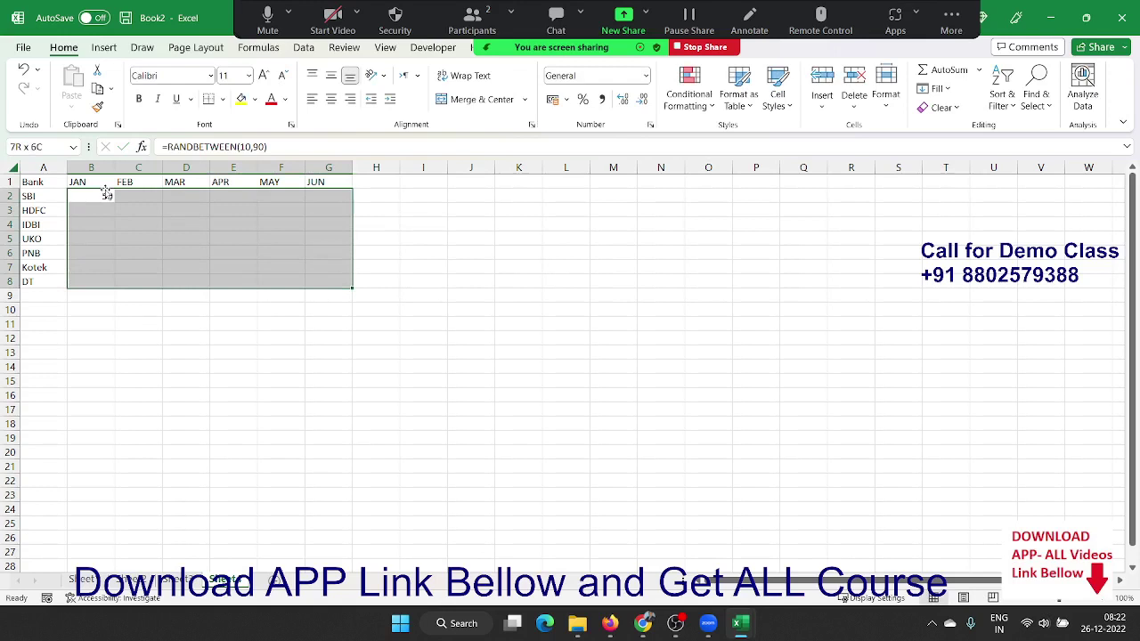
{"action": "key", "text": "ctrl+r"}
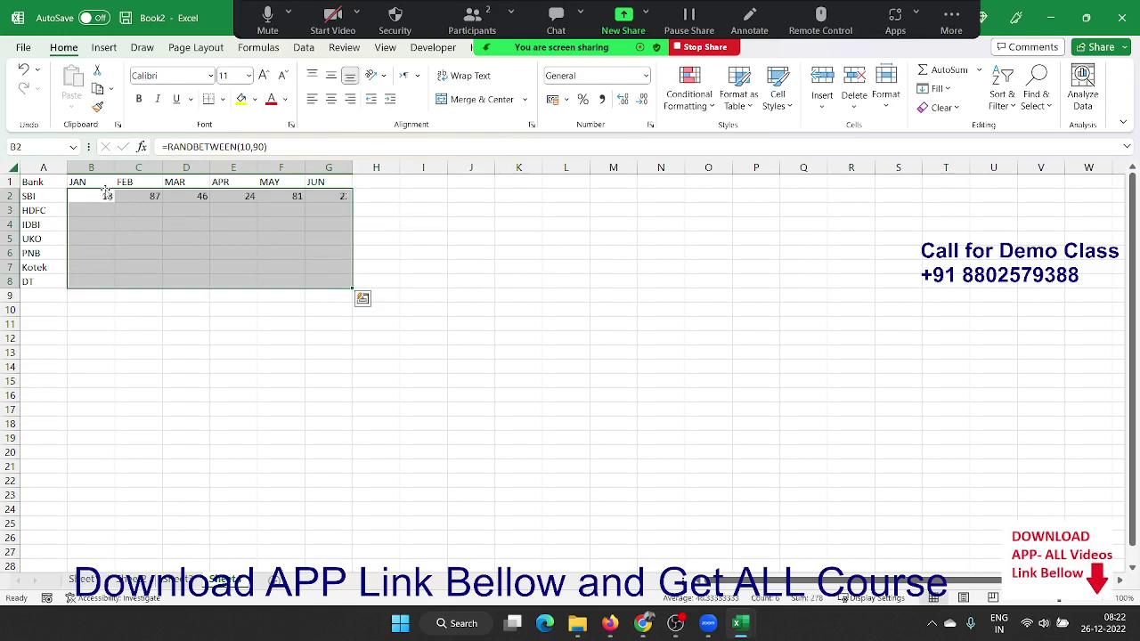
{"action": "key", "text": "ctrl+d"}
- Convert the random numbers in B2:G8 into fixed pasted values
{"action": "key", "text": "ctrl+c"}
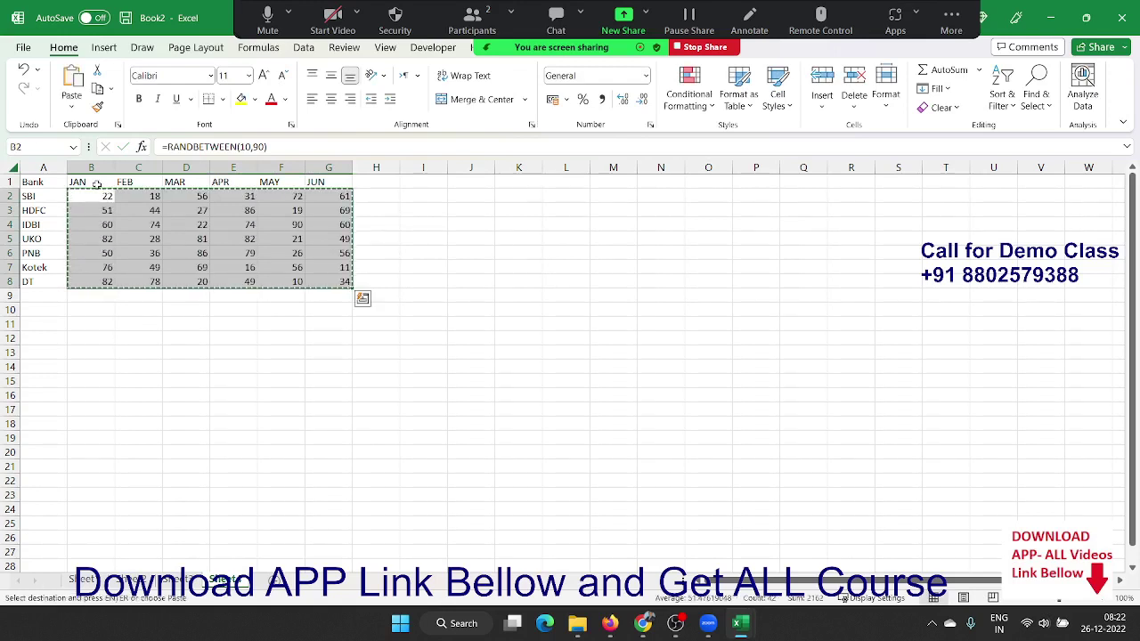
{"action": "left_click", "coordinate": [71, 106]}
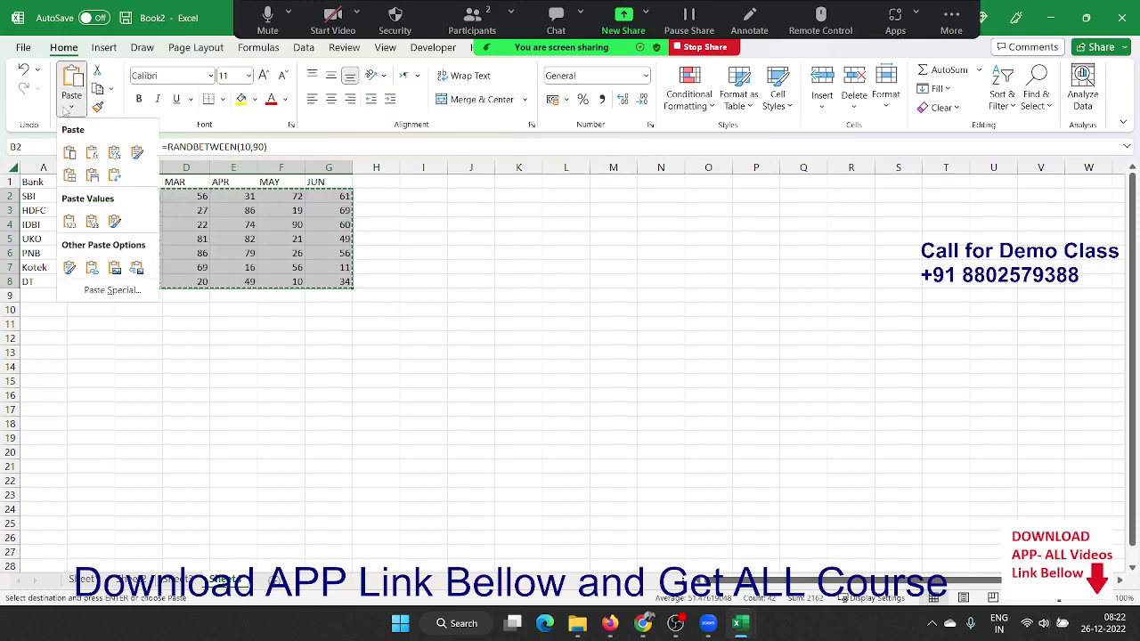
{"action": "left_click", "coordinate": [80, 226]}
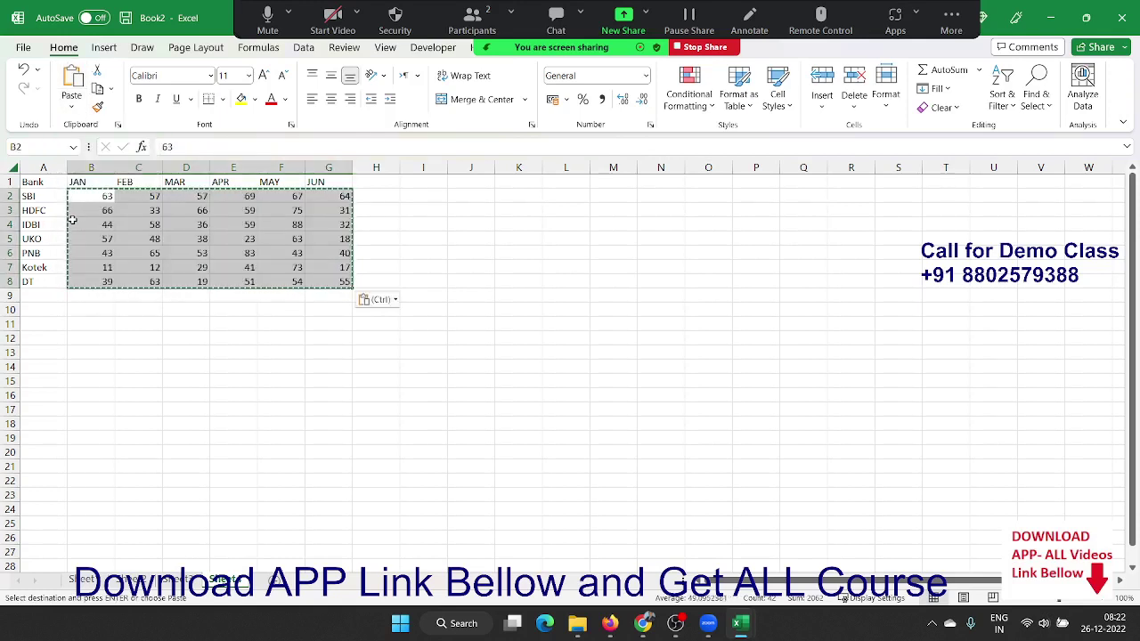
{"action": "key", "text": "Escape"}
{"action": "left_click", "coordinate": [32, 187]}
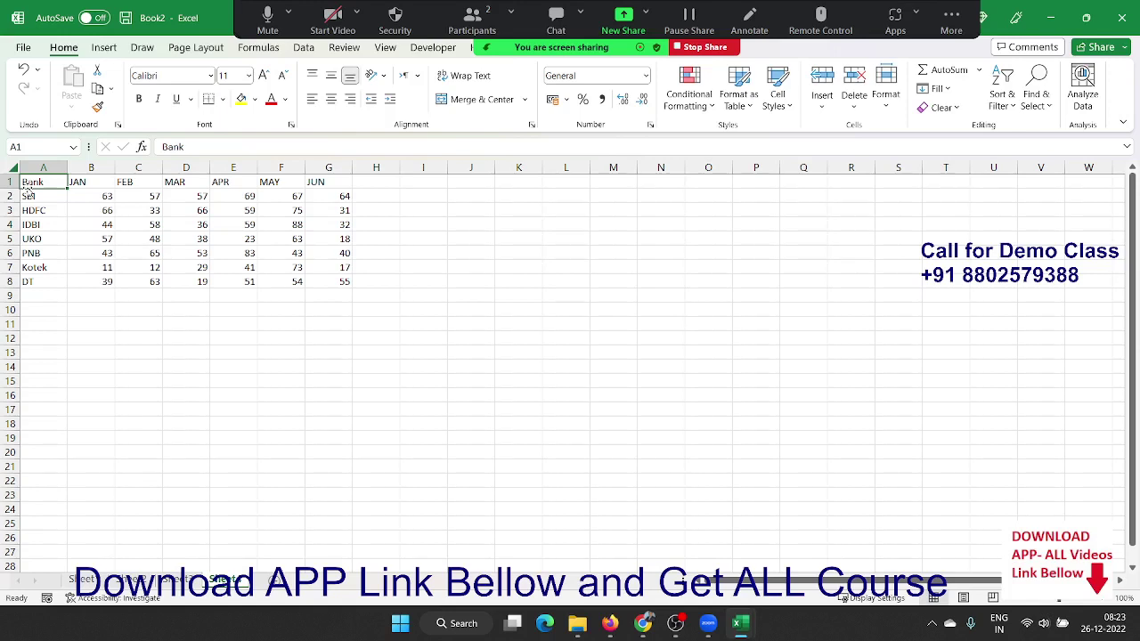
- Select the bank table A1:G8 and bring up Recommended Charts from the Insert tab
{"action": "left_click_drag", "start_coordinate": [27, 187], "coordinate": [356, 294]}
{"action": "right_click", "coordinate": [31, 281]}
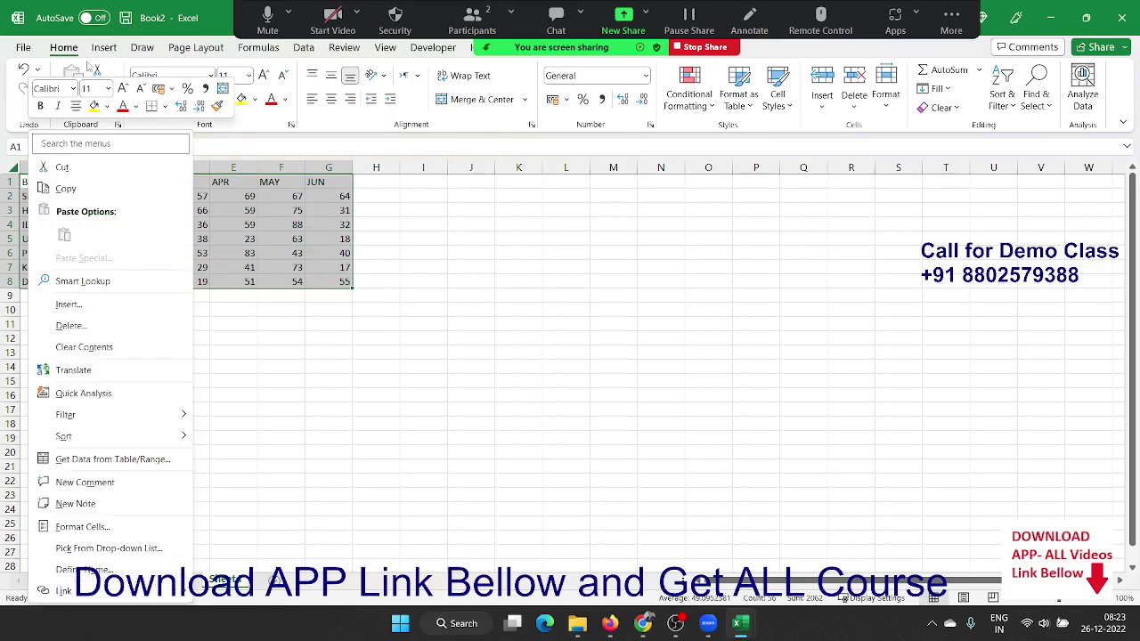
{"action": "left_click", "coordinate": [104, 47]}
{"action": "left_click", "coordinate": [103, 48]}
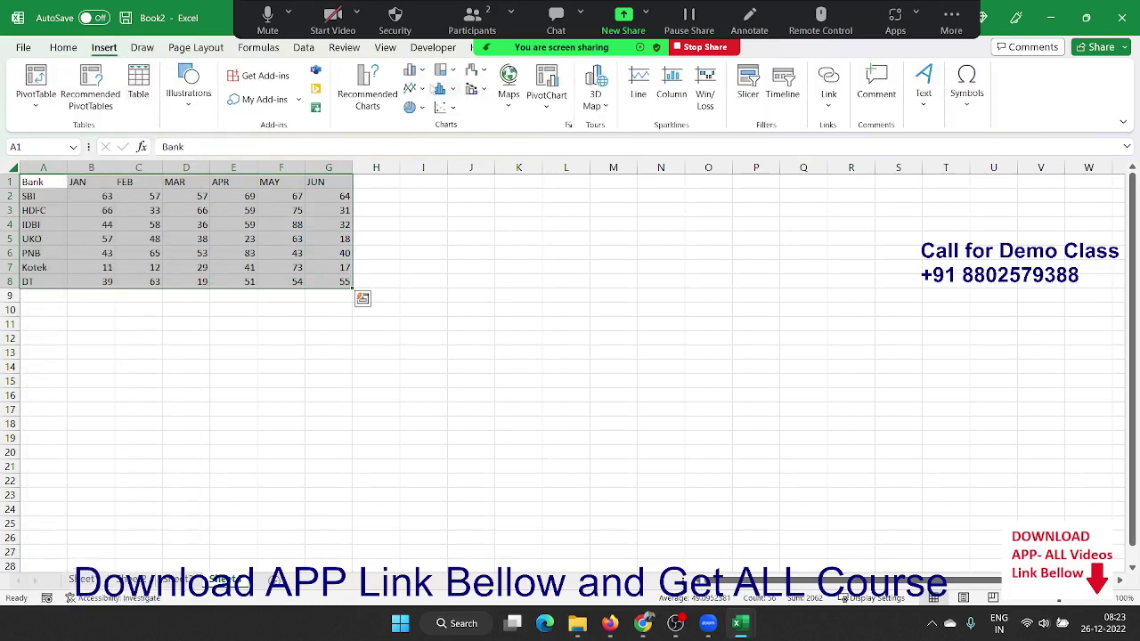
{"action": "left_click", "coordinate": [367, 89]}
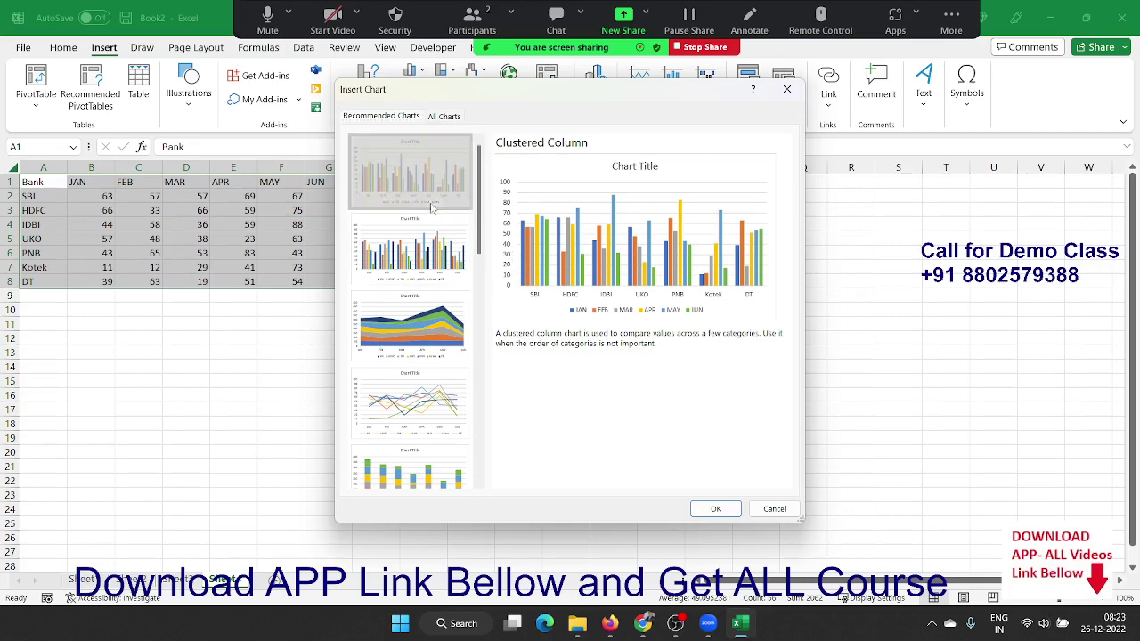
- Insert the recommended clustered column chart, then move it beside the table and enlarge it
{"action": "left_click", "coordinate": [715, 509]}
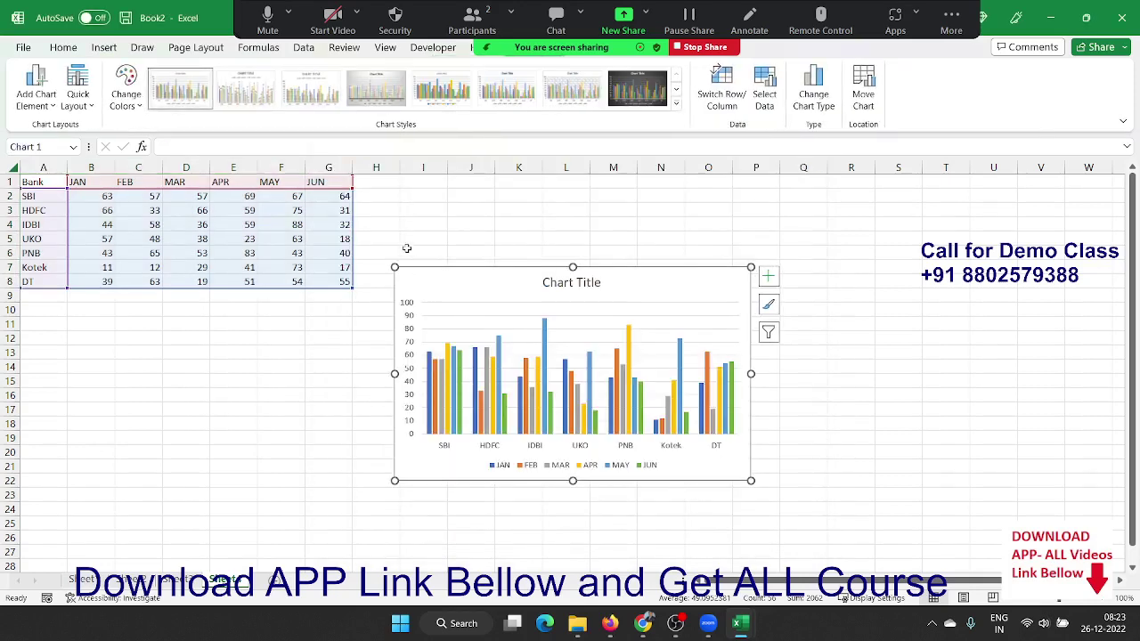
{"action": "left_click_drag", "start_coordinate": [422, 273], "coordinate": [430, 197]}
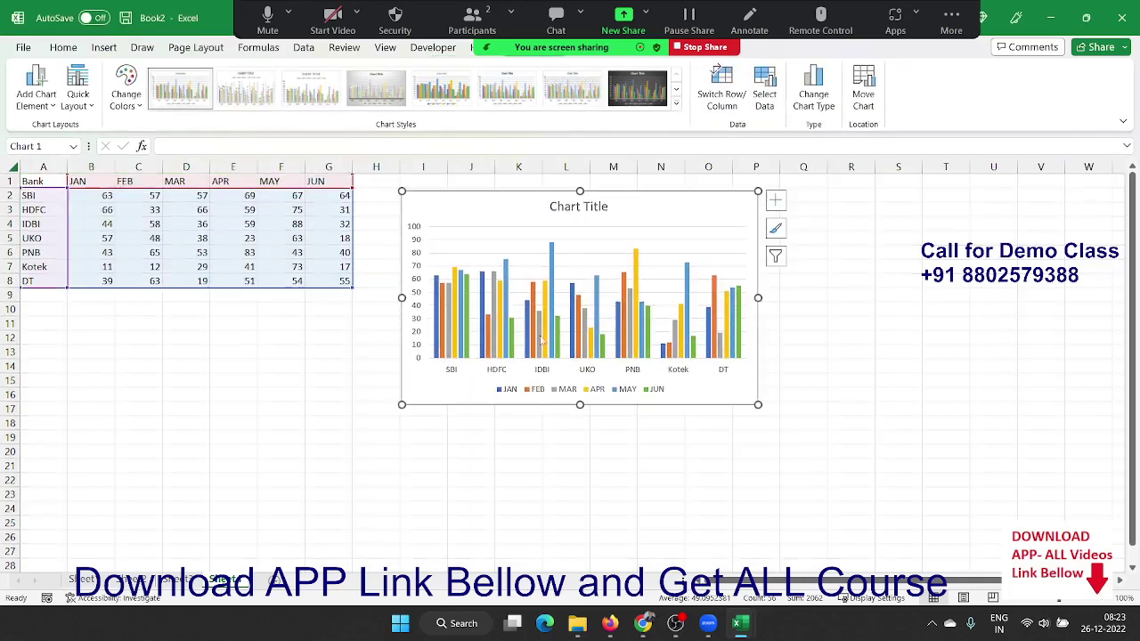
{"action": "mouse_move", "coordinate": [758, 405]}
{"action": "left_mouse_down"}
{"action": "mouse_move", "coordinate": [978, 449]}
{"action": "mouse_move", "coordinate": [989, 465]}
{"action": "left_mouse_up"}
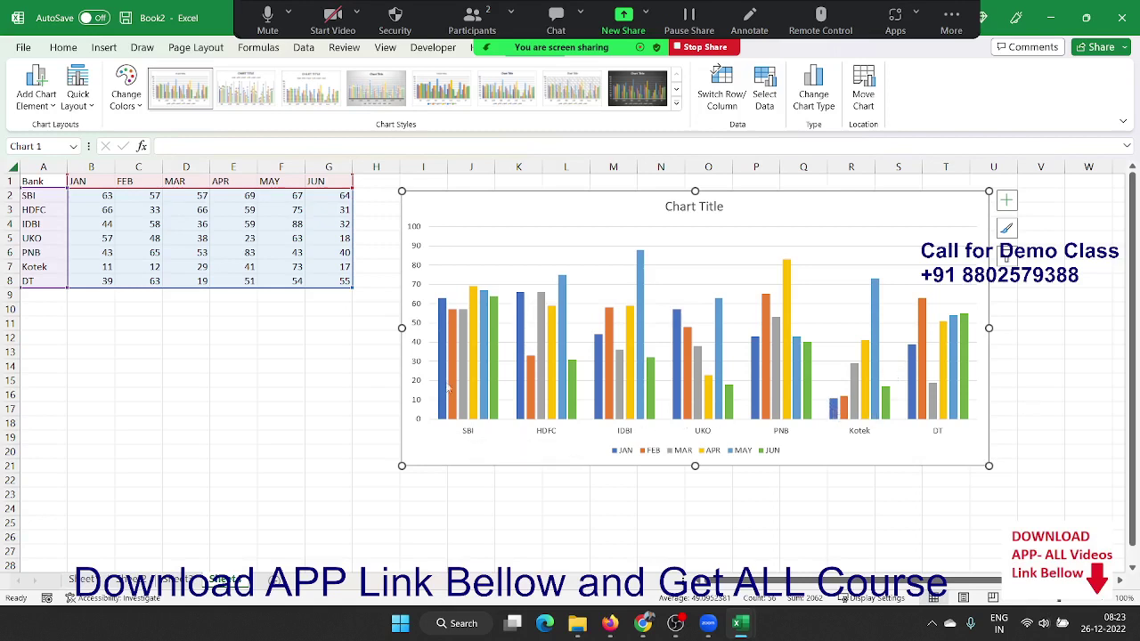
- Switch Row/Column so bars group by month JAN–JUN with banks SBI through DT as series
{"action": "left_click", "coordinate": [731, 109]}
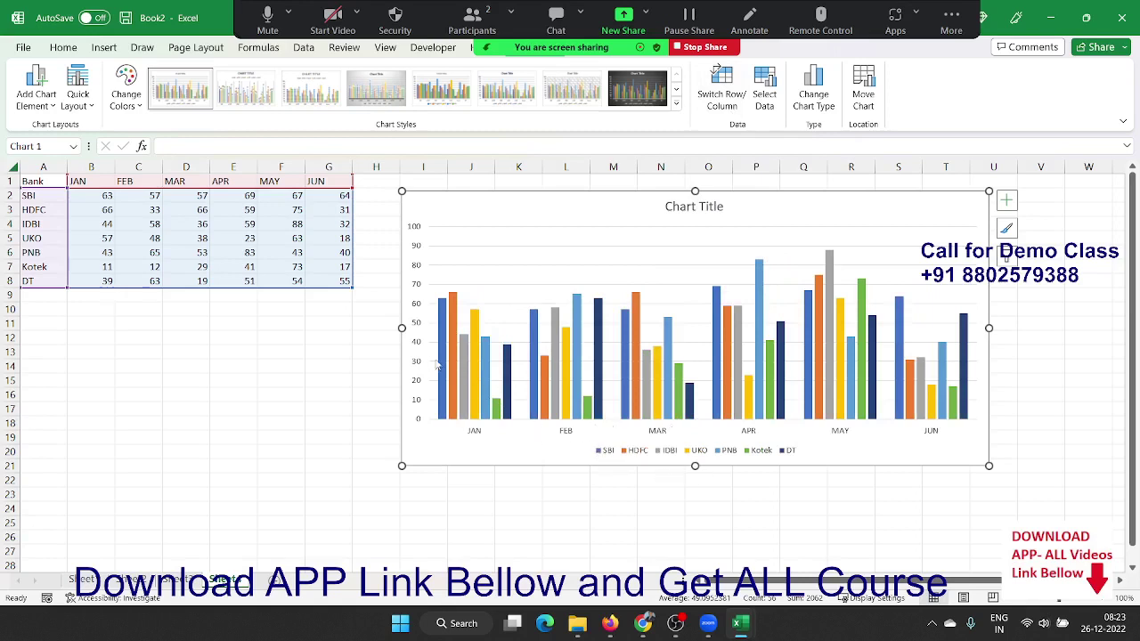
{"action": "left_click", "coordinate": [633, 454]}
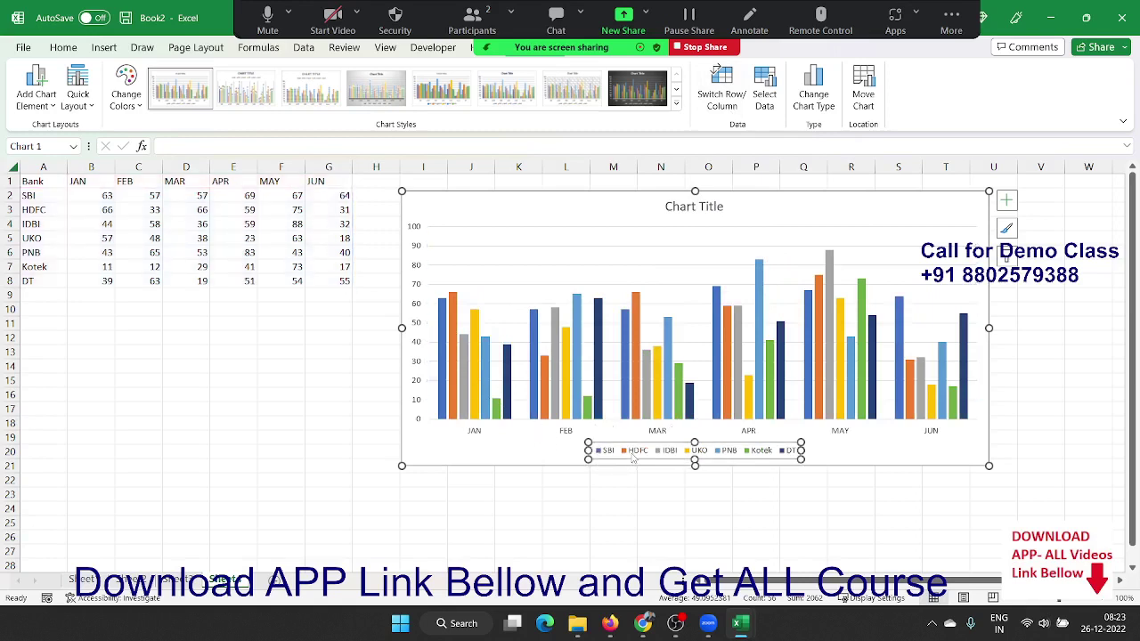
{"action": "left_click", "coordinate": [456, 375]}
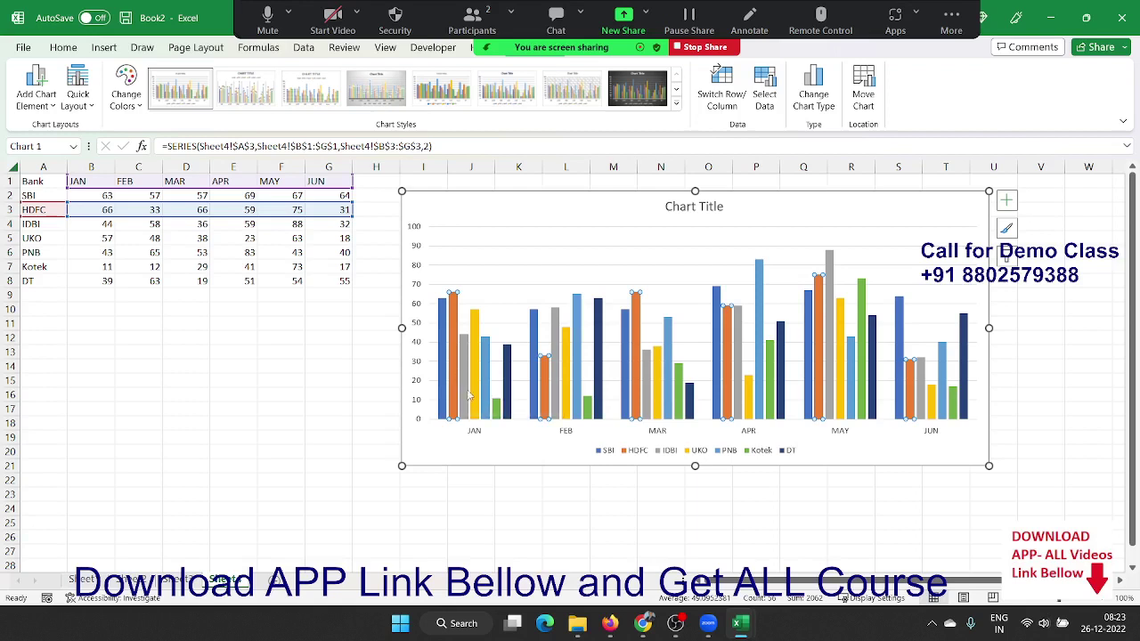
{"action": "left_click", "coordinate": [467, 390]}
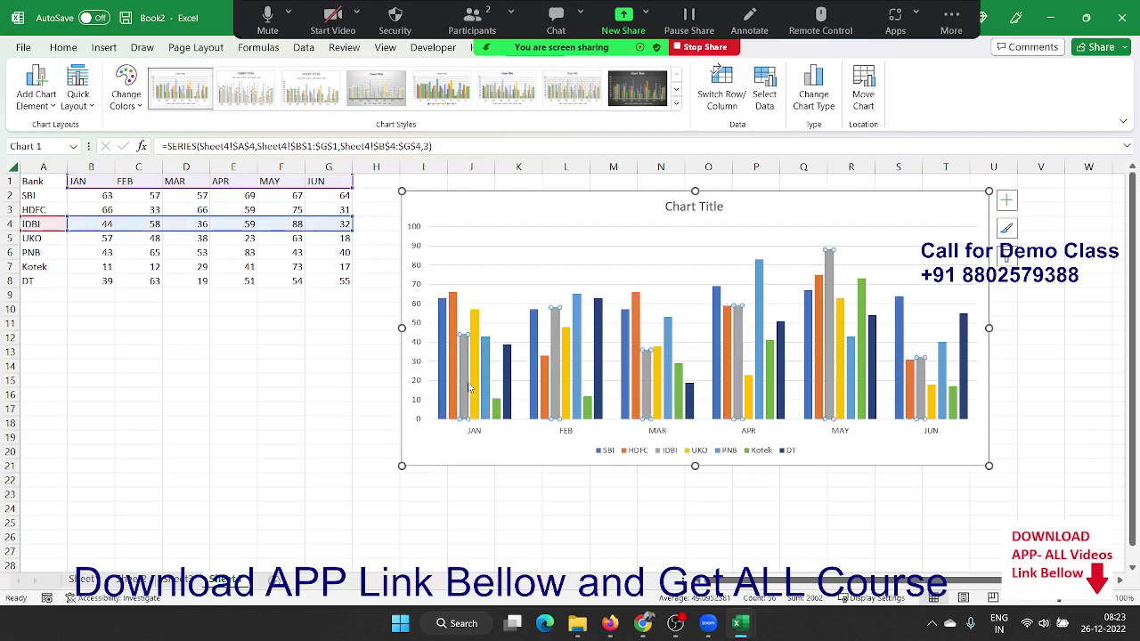
{"action": "left_click", "coordinate": [480, 429]}
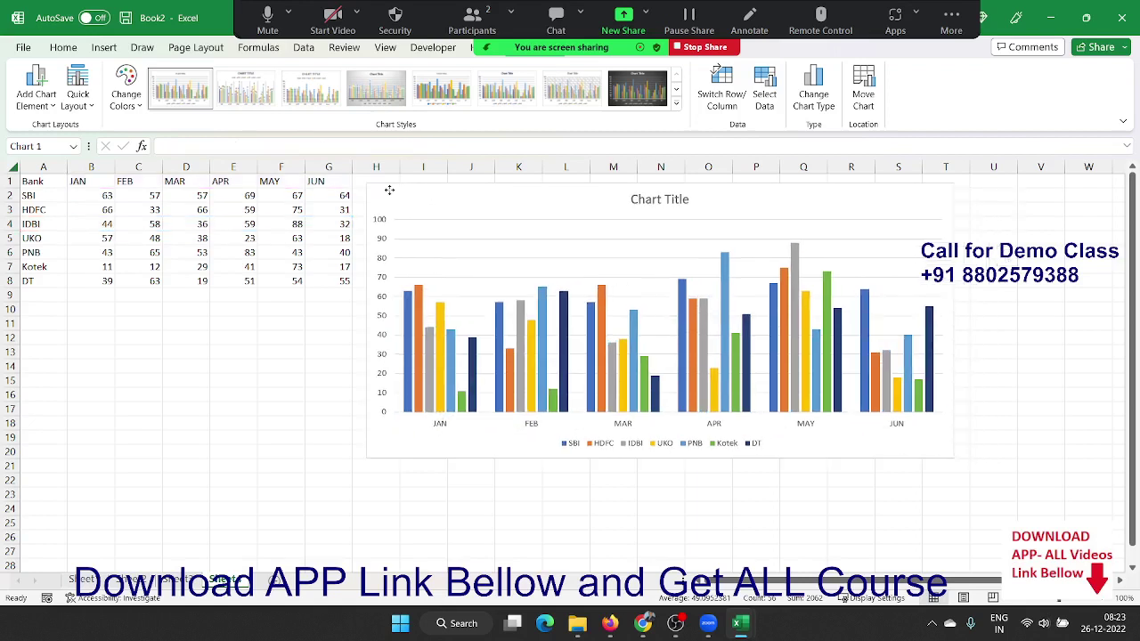
{"action": "left_click_drag", "start_coordinate": [431, 208], "coordinate": [395, 199]}
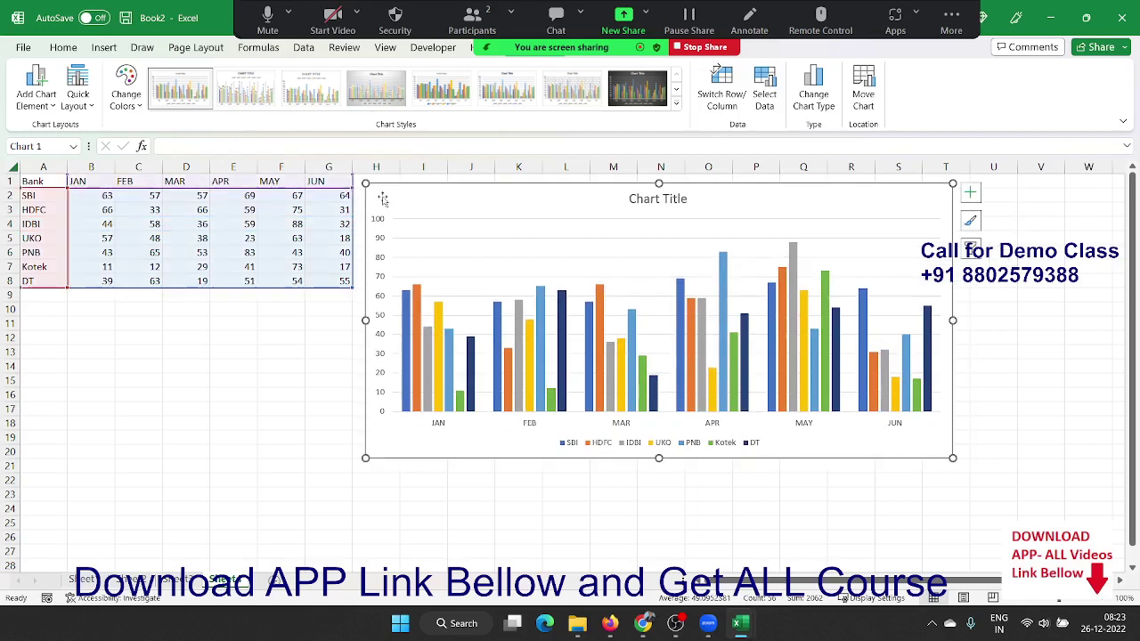
- Add data labels to the SBI bars showing series name and value, without the category name
{"action": "right_click", "coordinate": [406, 314]}
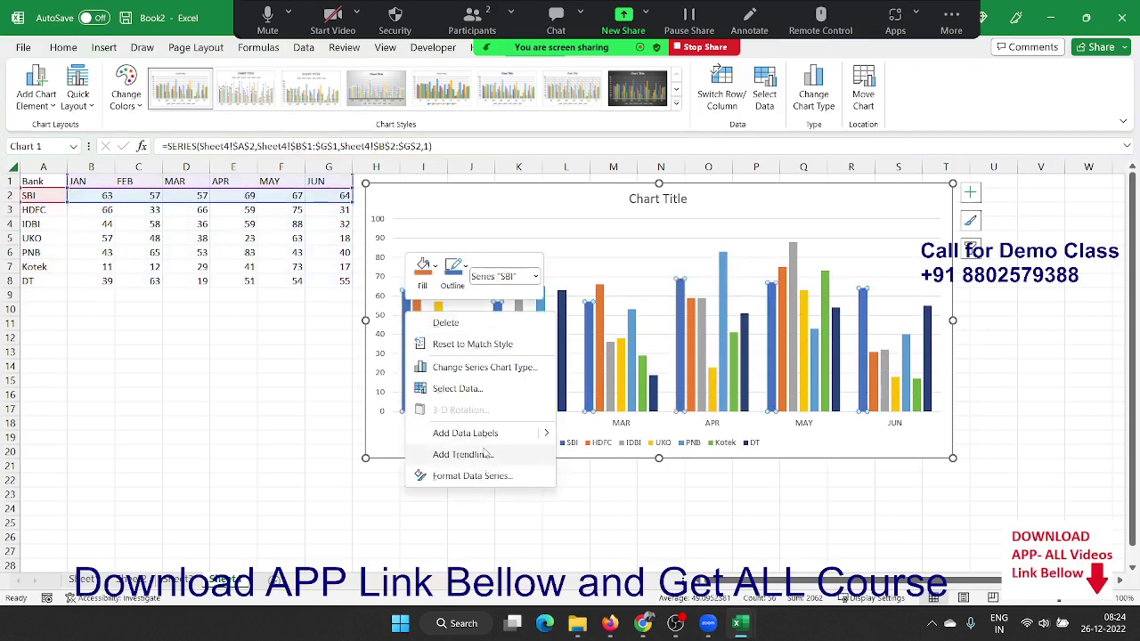
{"action": "left_click", "coordinate": [465, 433]}
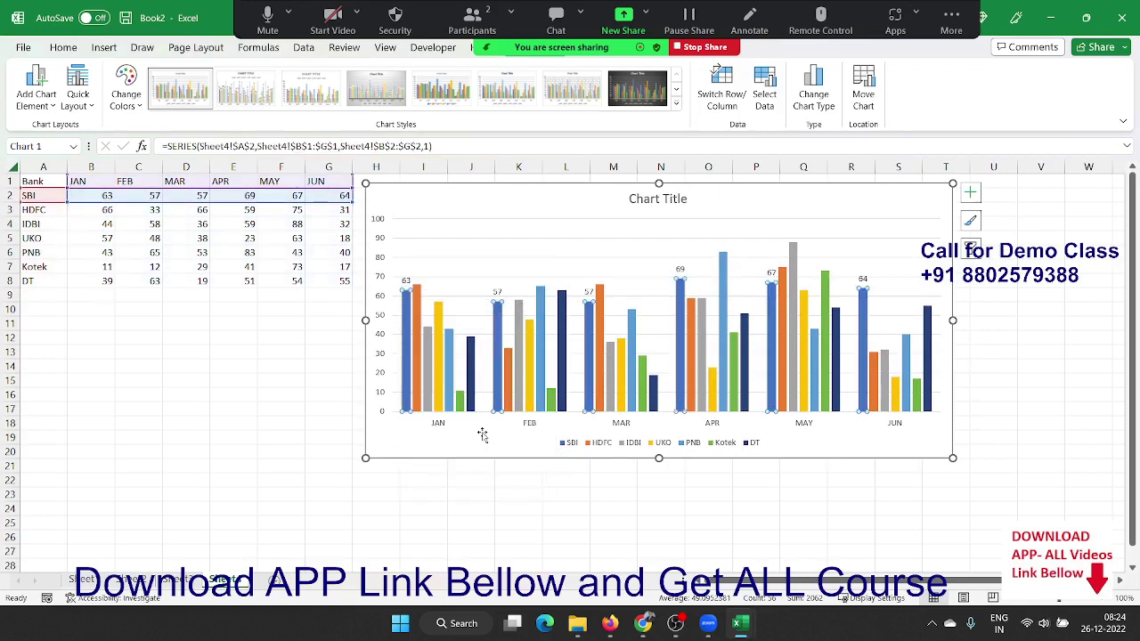
{"action": "left_click", "coordinate": [407, 282]}
{"action": "right_click", "coordinate": [407, 282]}
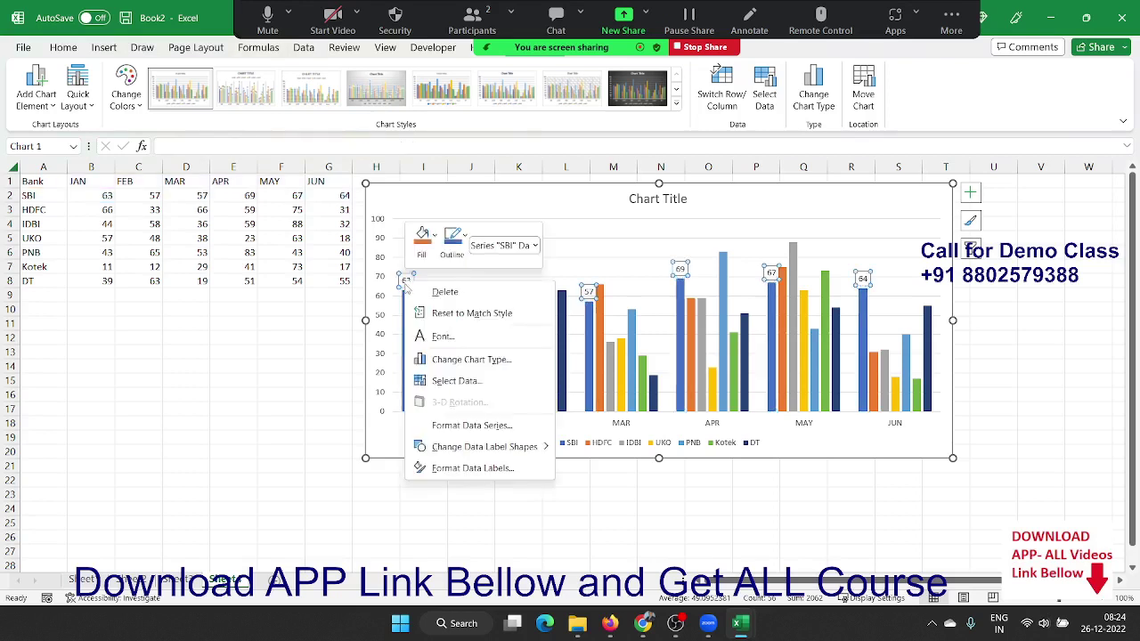
{"action": "left_click", "coordinate": [472, 468]}
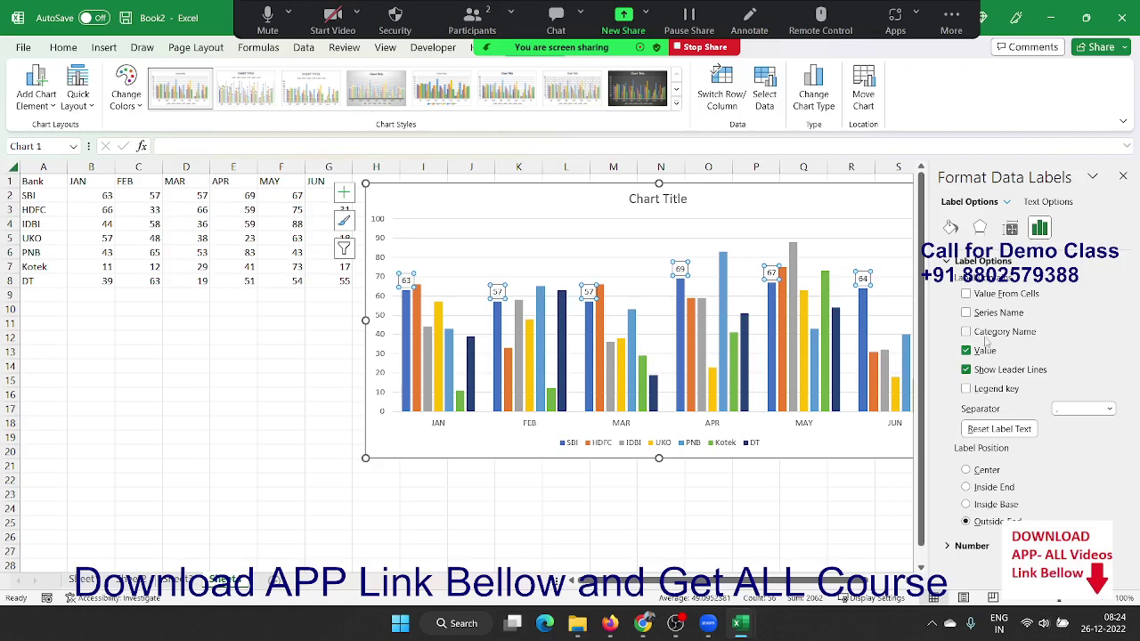
{"action": "left_click", "coordinate": [987, 333]}
{"action": "left_click", "coordinate": [987, 331]}
{"action": "left_click", "coordinate": [986, 314]}
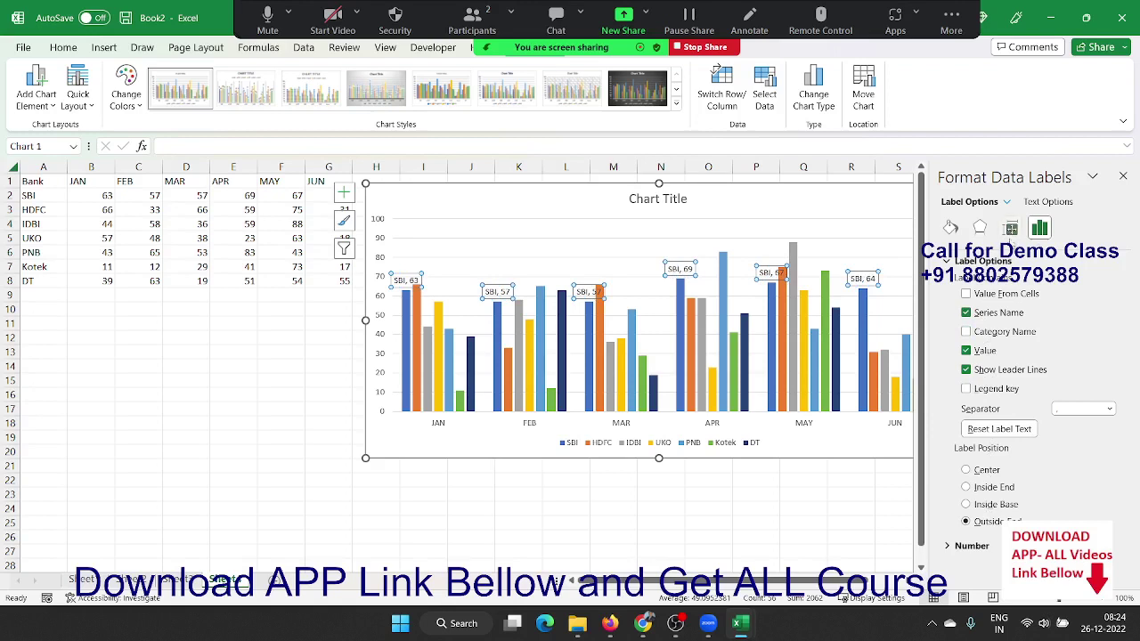
{"action": "left_click", "coordinate": [1011, 229]}
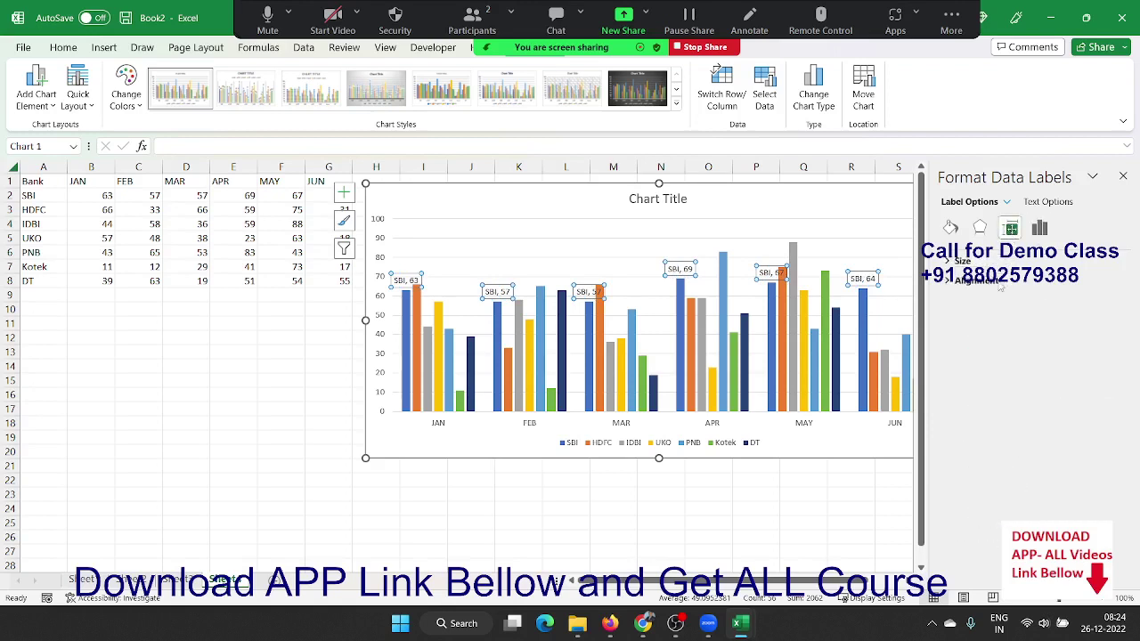
- Set the SBI data labels' text direction to Rotate all text 270°
{"action": "left_click", "coordinate": [994, 283]}
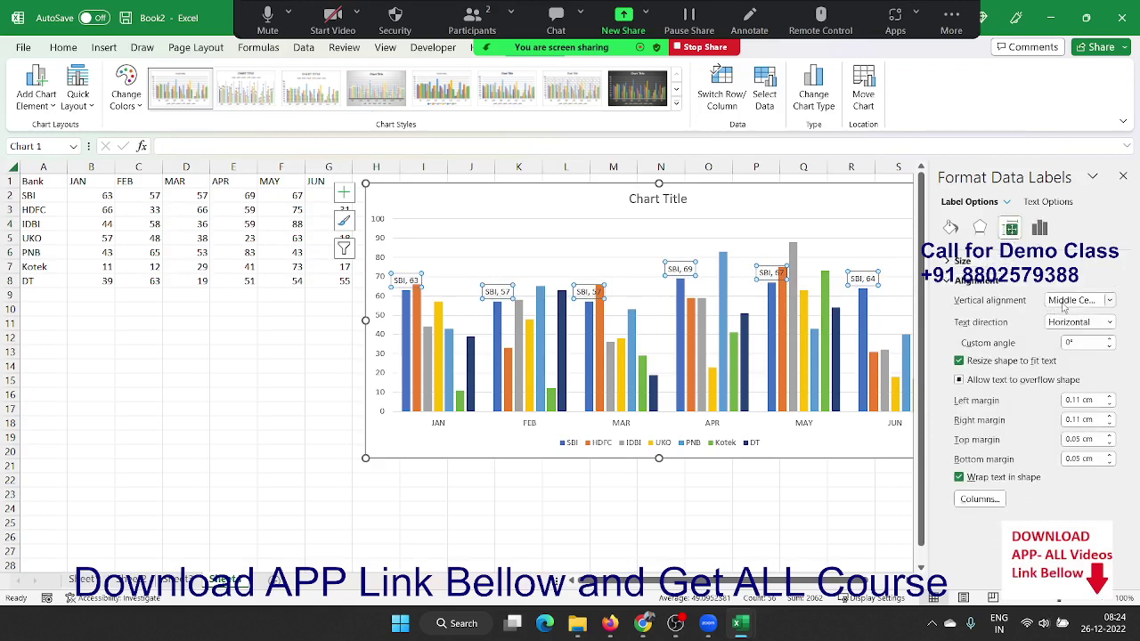
{"action": "left_click", "coordinate": [1060, 305]}
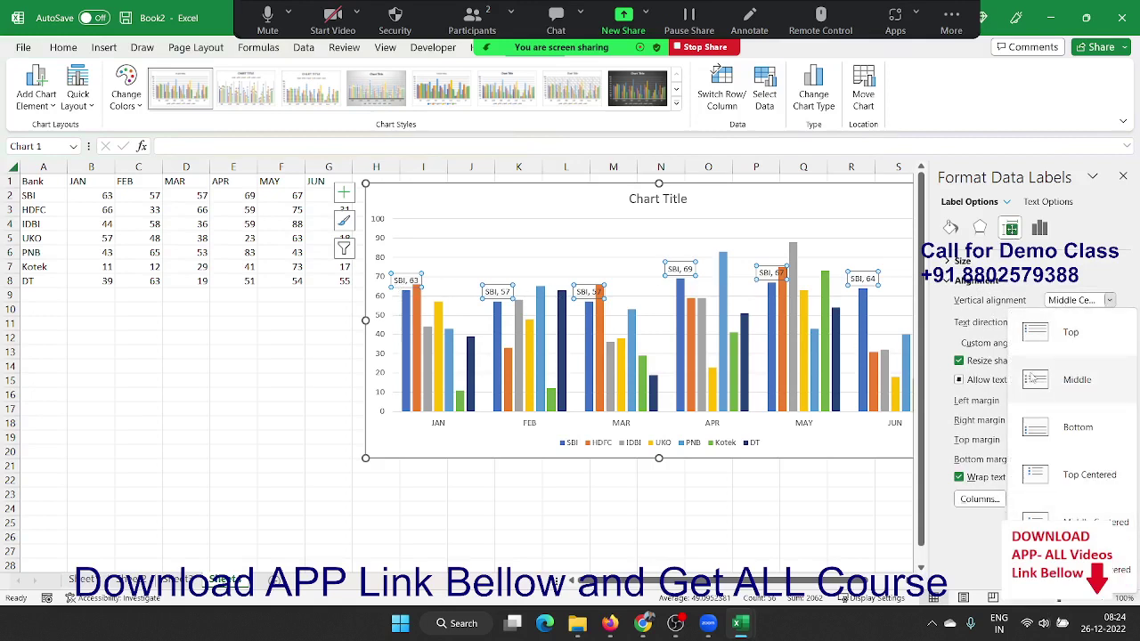
{"action": "left_click", "coordinate": [977, 326]}
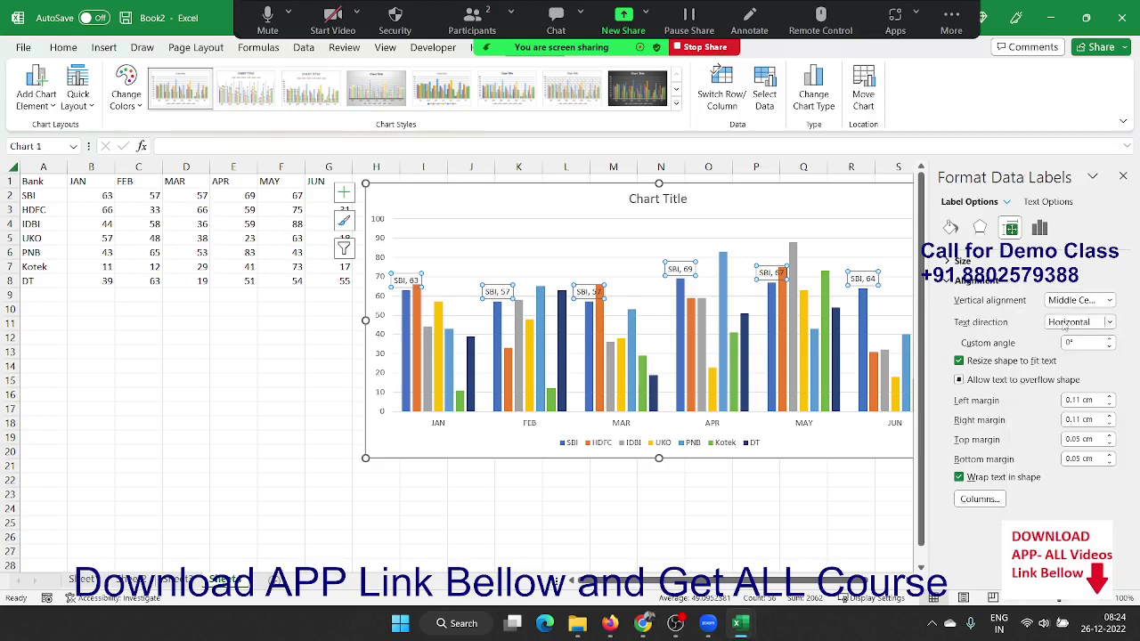
{"action": "left_click", "coordinate": [1109, 322]}
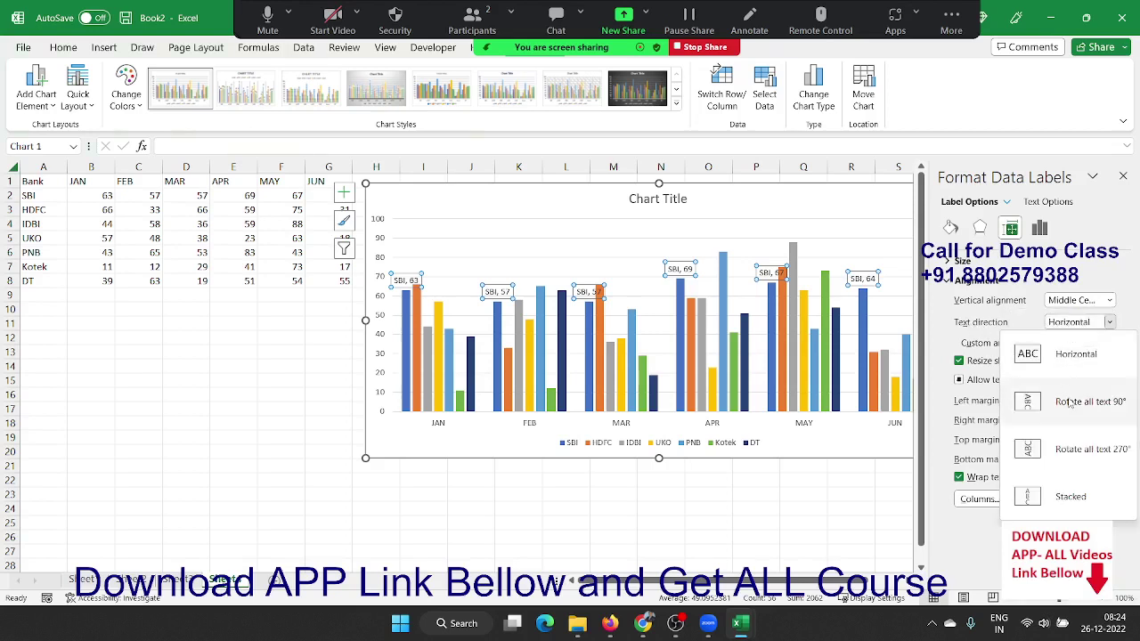
{"action": "left_click", "coordinate": [1067, 456]}
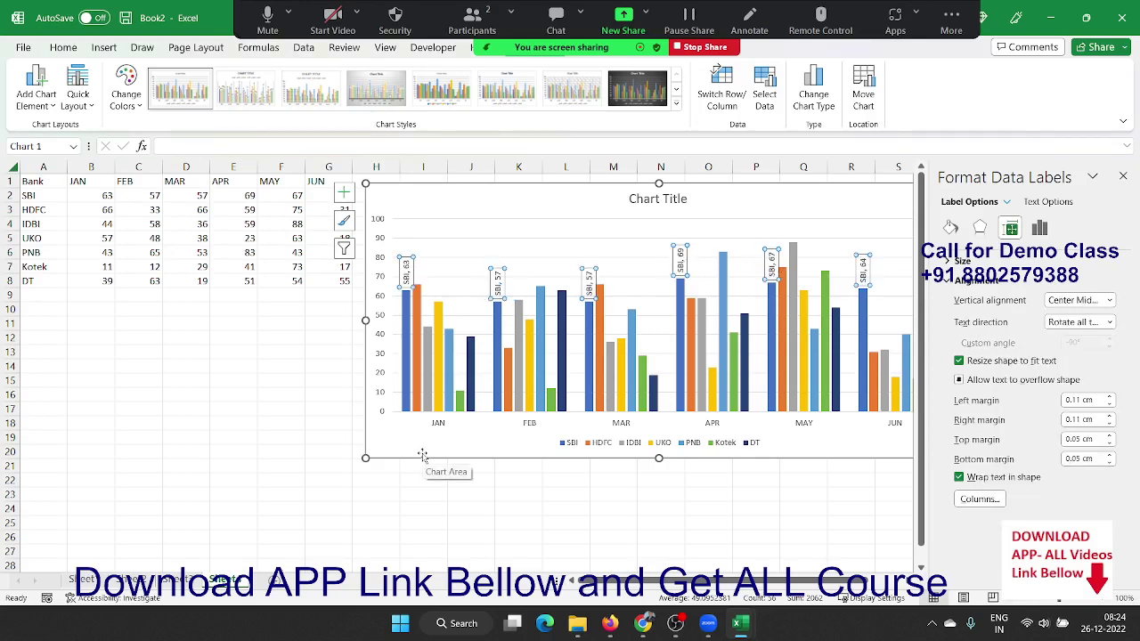
{"action": "left_click", "coordinate": [423, 455]}
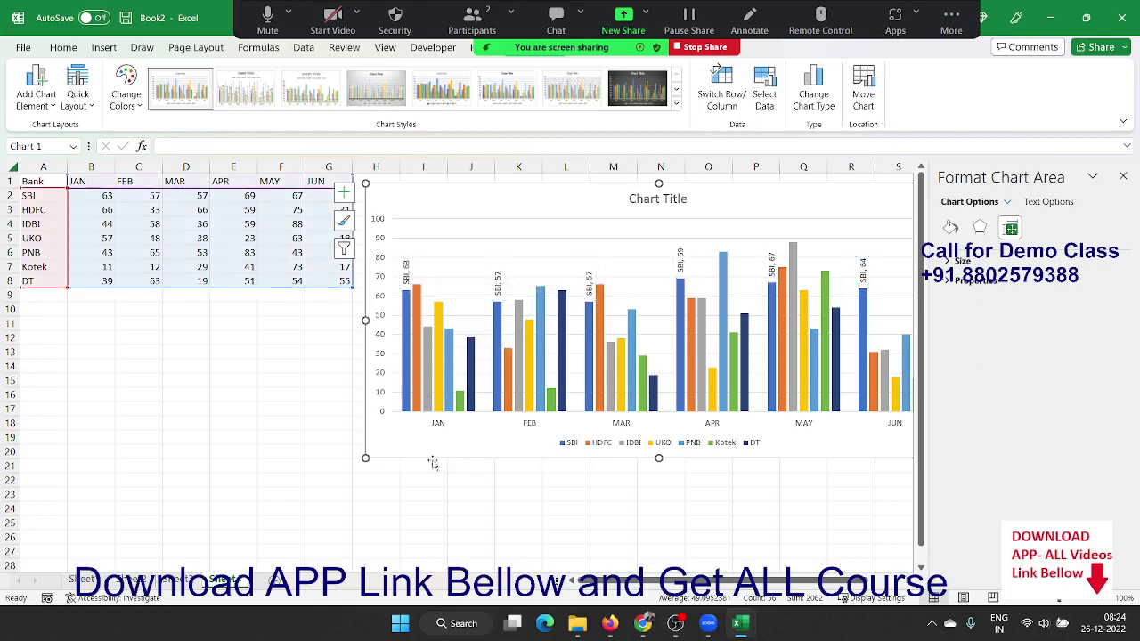
- Move the bank chart below the data table and widen it to span through column Q
{"action": "left_click", "coordinate": [434, 507]}
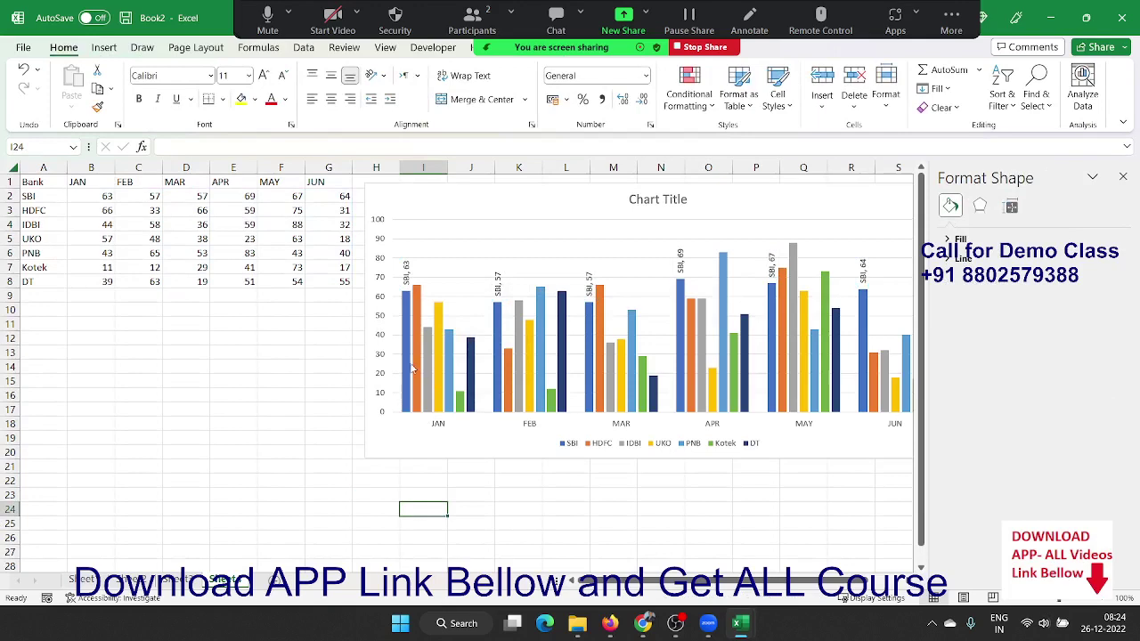
{"action": "mouse_move", "coordinate": [374, 445]}
{"action": "left_mouse_down"}
{"action": "mouse_move", "coordinate": [193, 549]}
{"action": "mouse_move", "coordinate": [77, 563]}
{"action": "mouse_move", "coordinate": [40, 532]}
{"action": "left_mouse_up"}
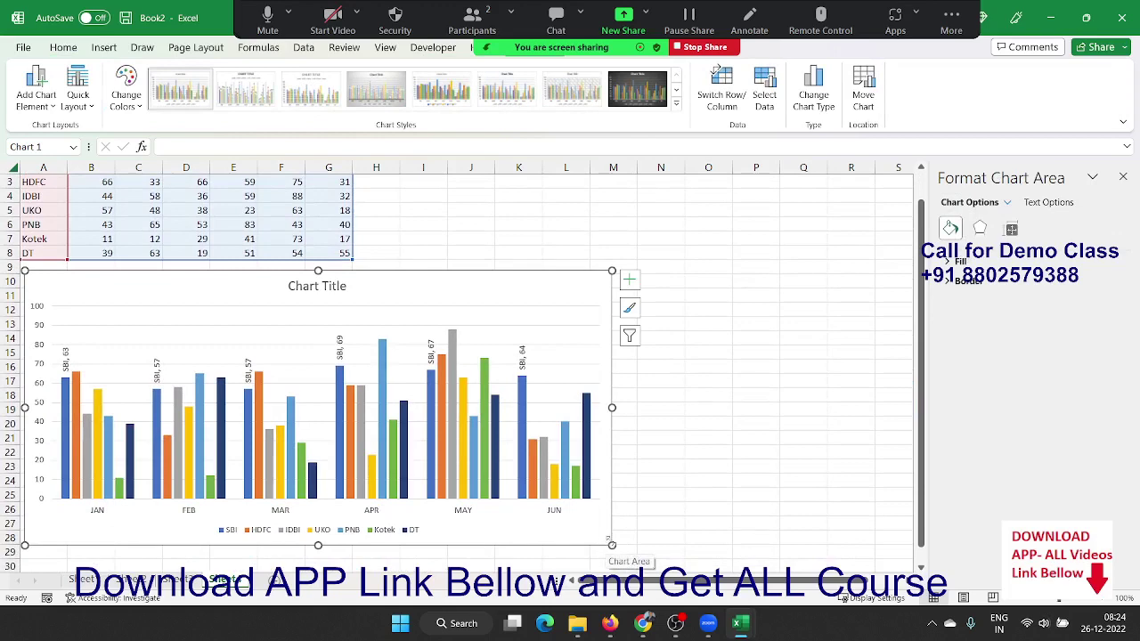
{"action": "left_click_drag", "start_coordinate": [611, 544], "coordinate": [831, 540]}
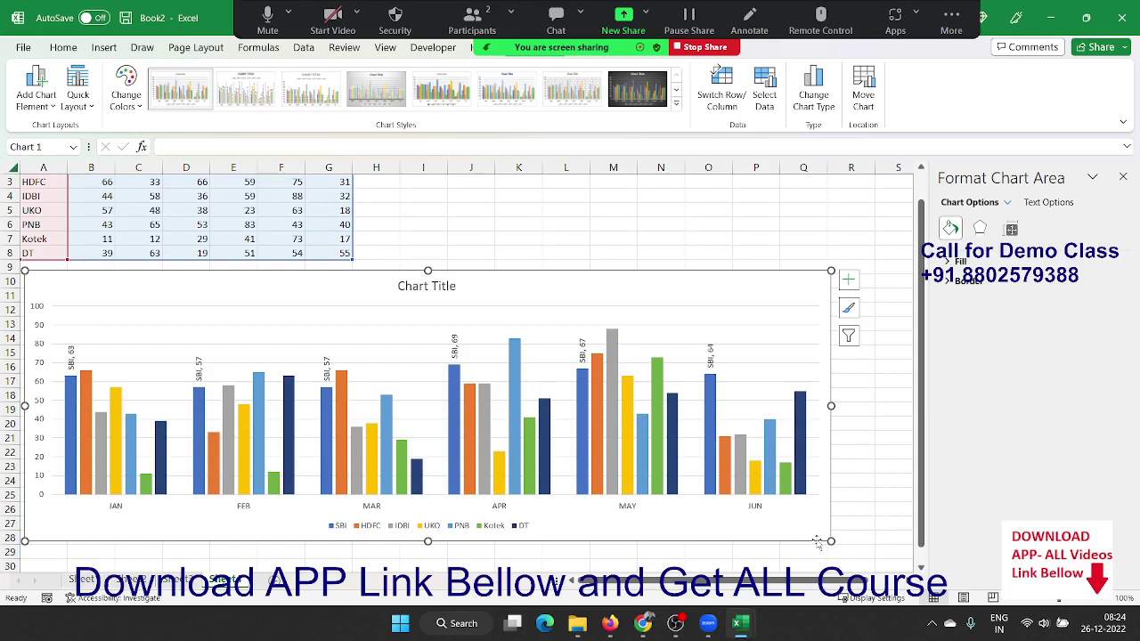
{"action": "left_click", "coordinate": [647, 623]}
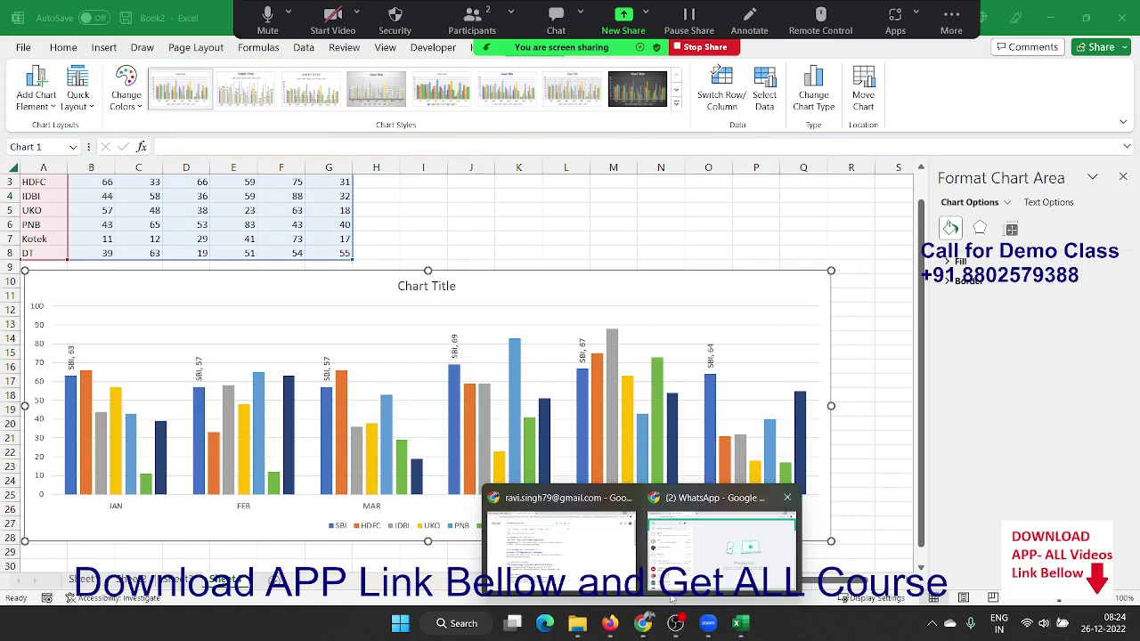
- In a new Chrome tab, search Google for 'hdfc login'
{"action": "left_click", "coordinate": [561, 544]}
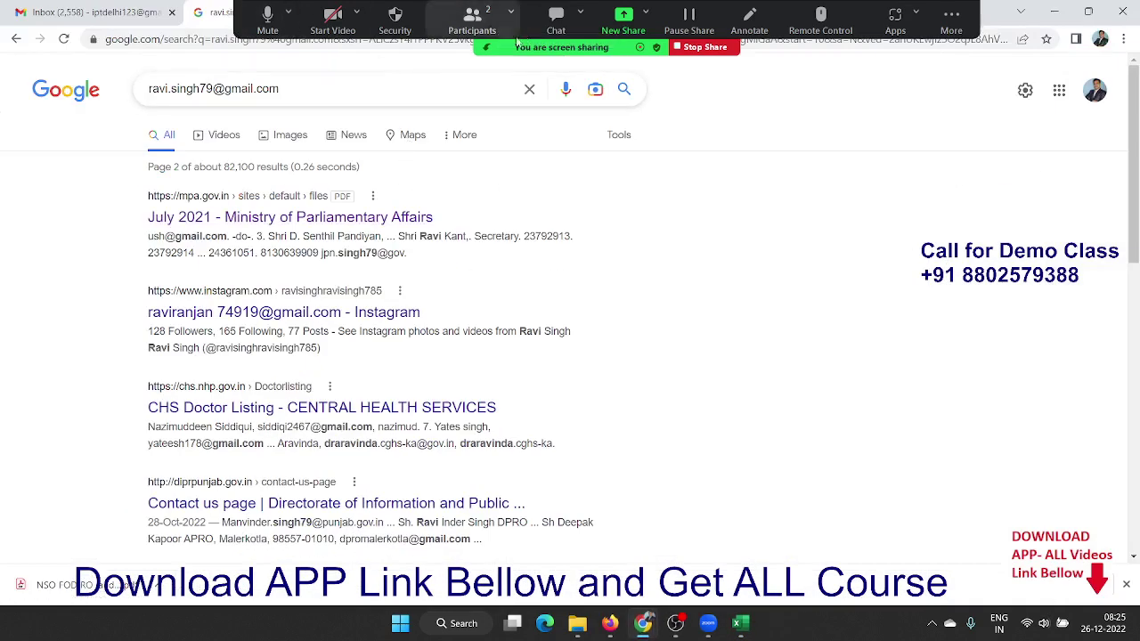
{"action": "left_click", "coordinate": [485, 51]}
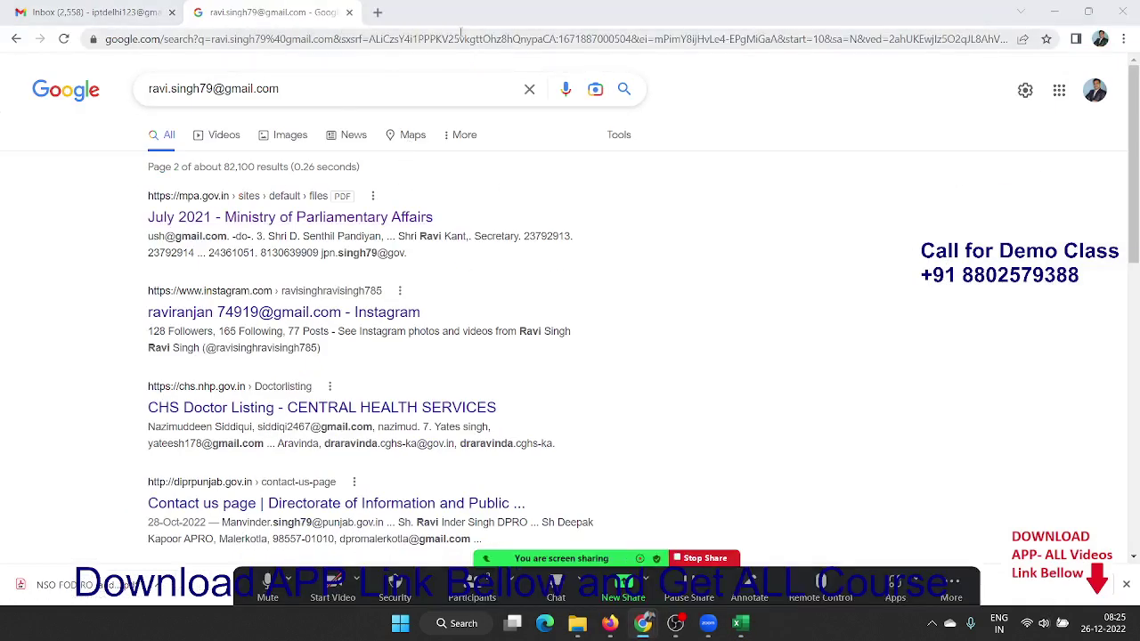
{"action": "left_click", "coordinate": [378, 13]}
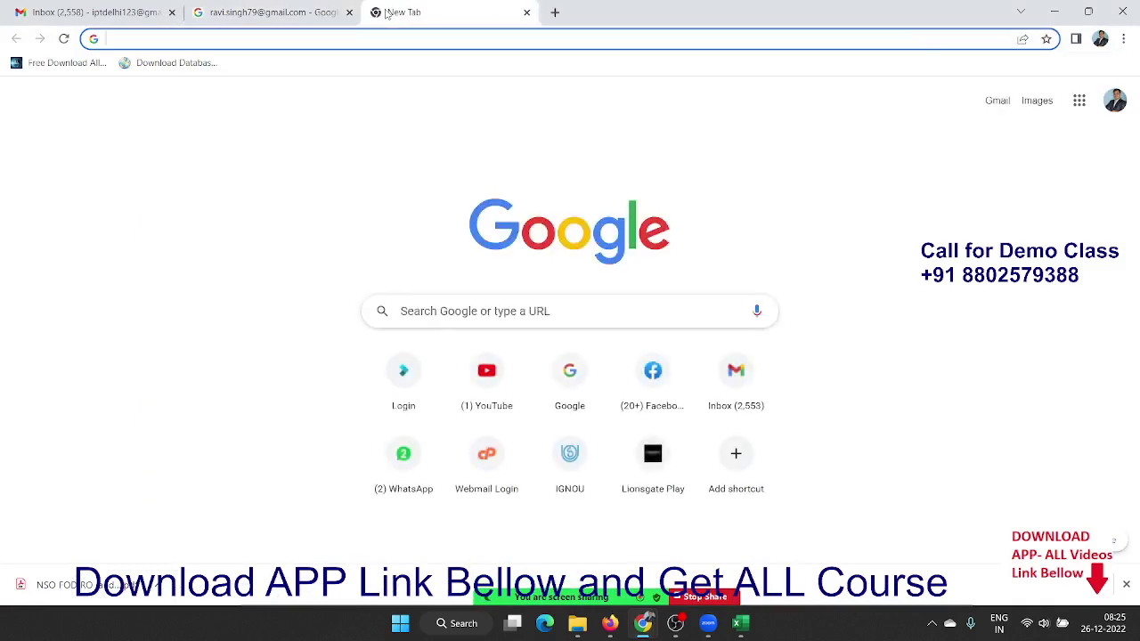
{"action": "type", "text": "goo"}
{"action": "key", "text": "Return"}
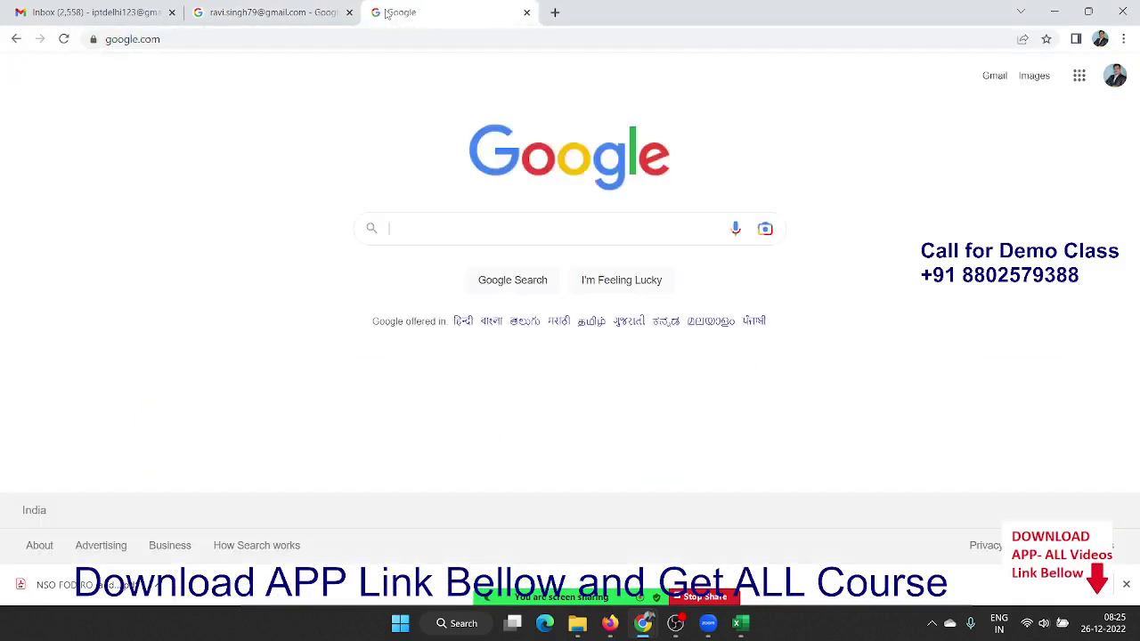
{"action": "type", "text": "hdfc"}
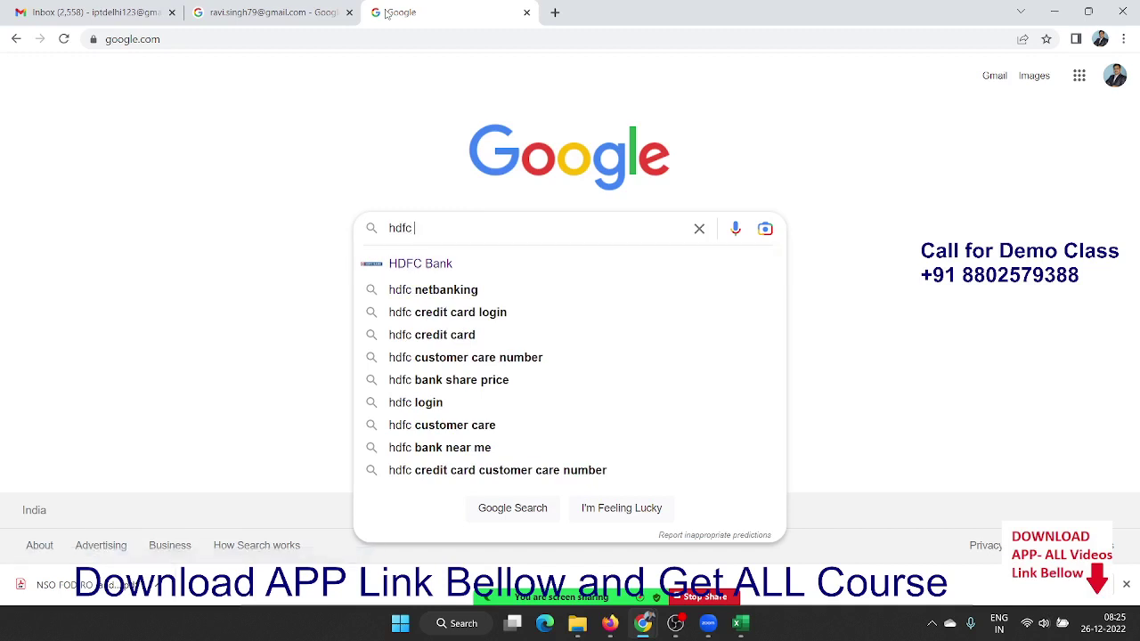
{"action": "type", "text": " logi"}
{"action": "key", "text": "Return"}
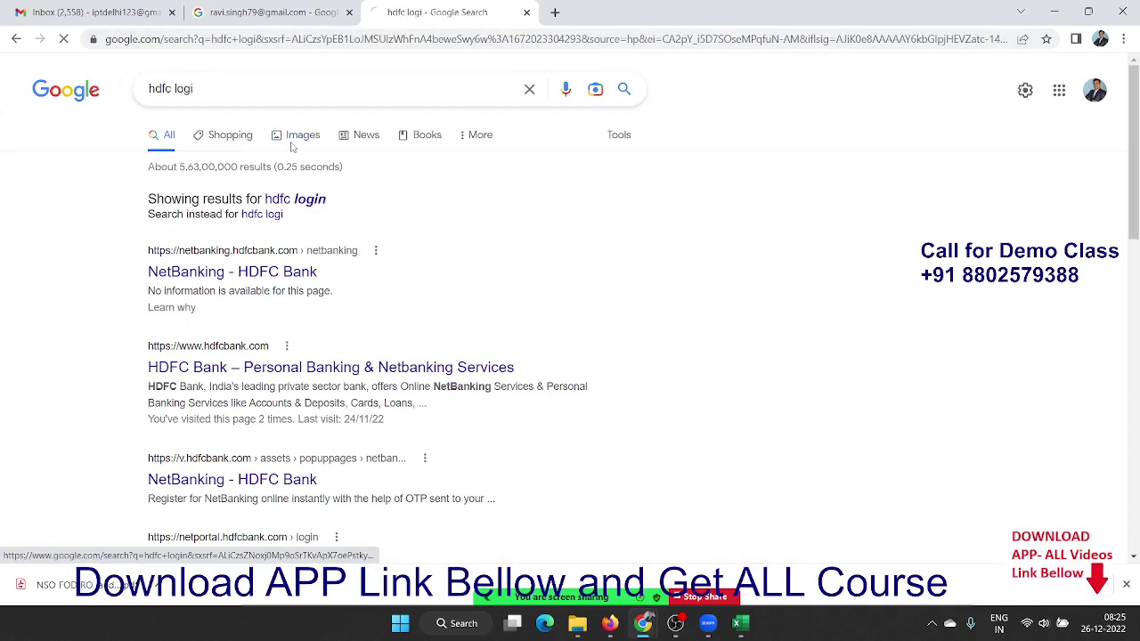
- Copy the HDFC BANK logo image from the Google Images results
{"action": "left_click", "coordinate": [294, 142]}
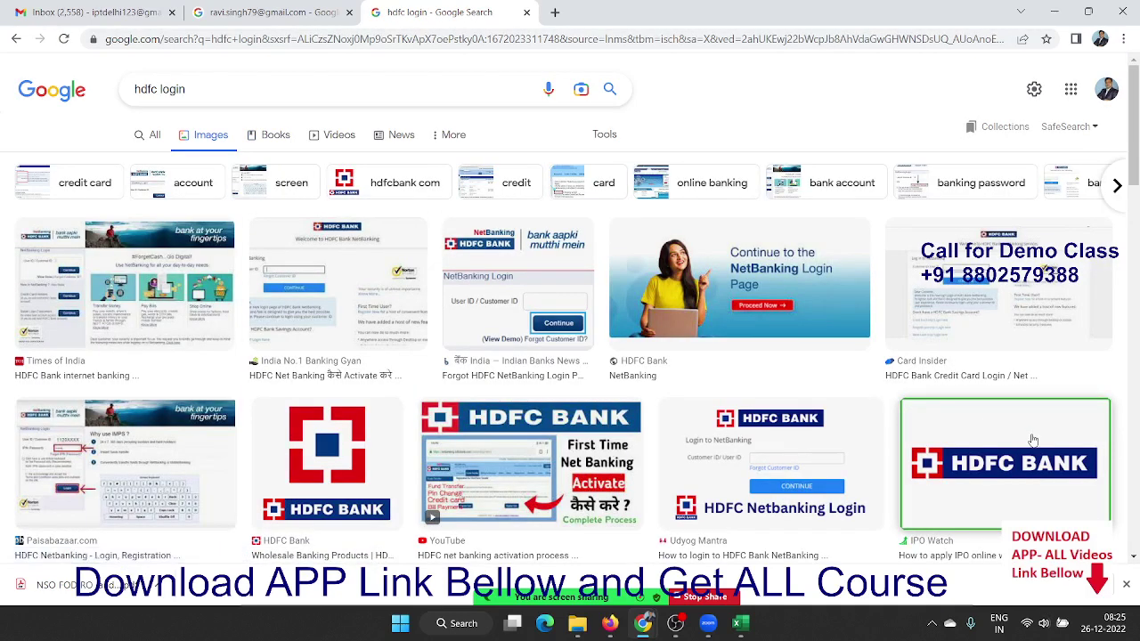
{"action": "left_click", "coordinate": [1033, 440]}
{"action": "right_click", "coordinate": [887, 287]}
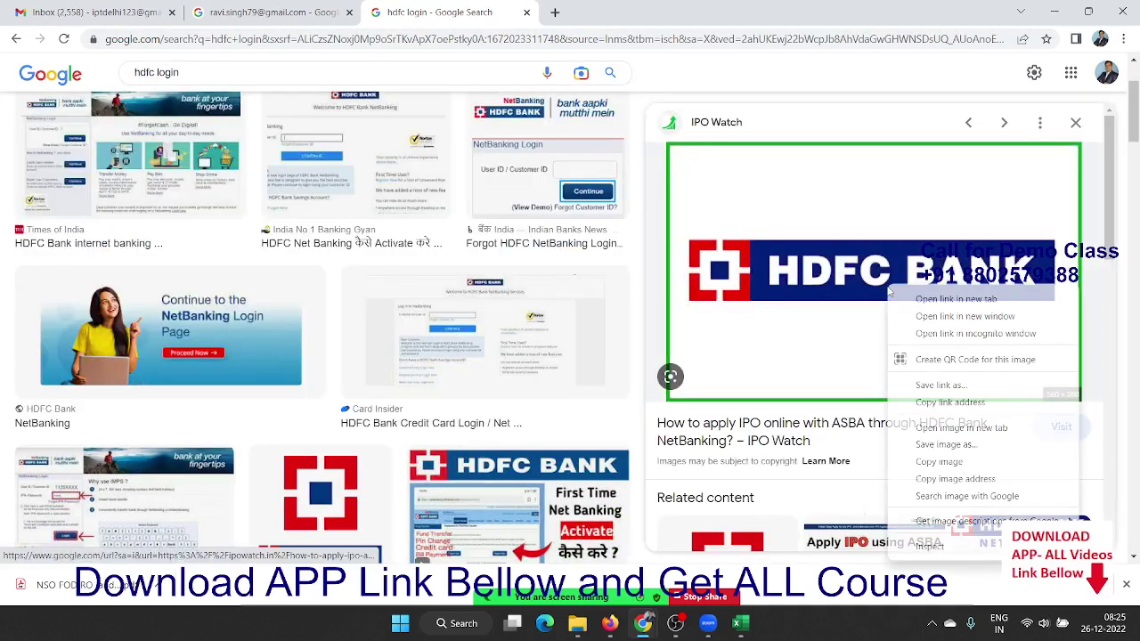
{"action": "left_click", "coordinate": [943, 465]}
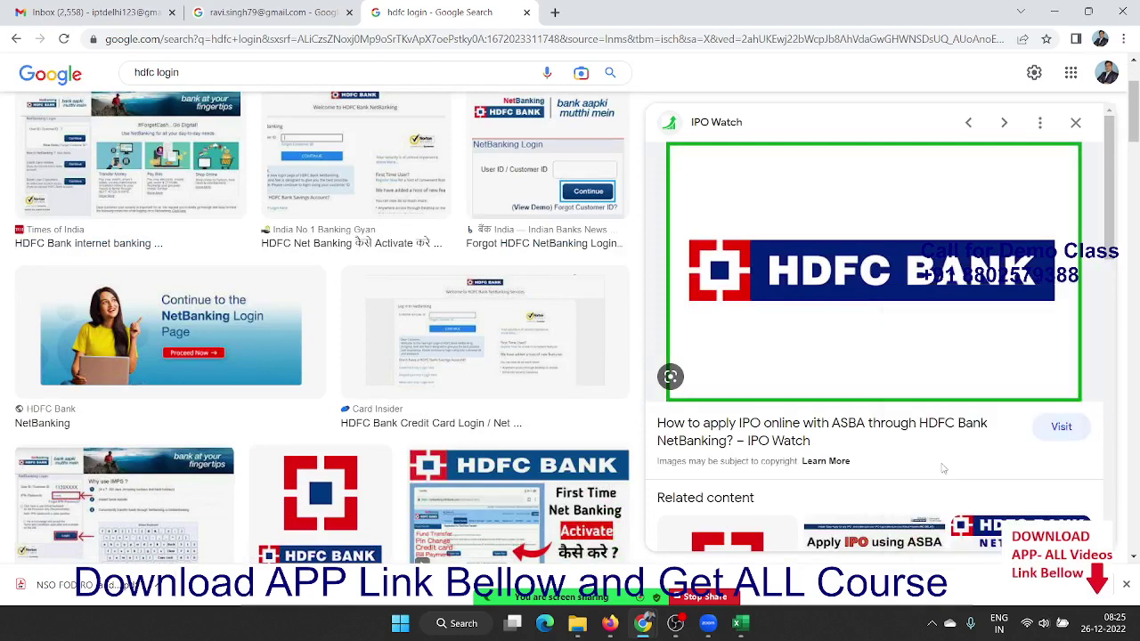
{"action": "left_click", "coordinate": [741, 625]}
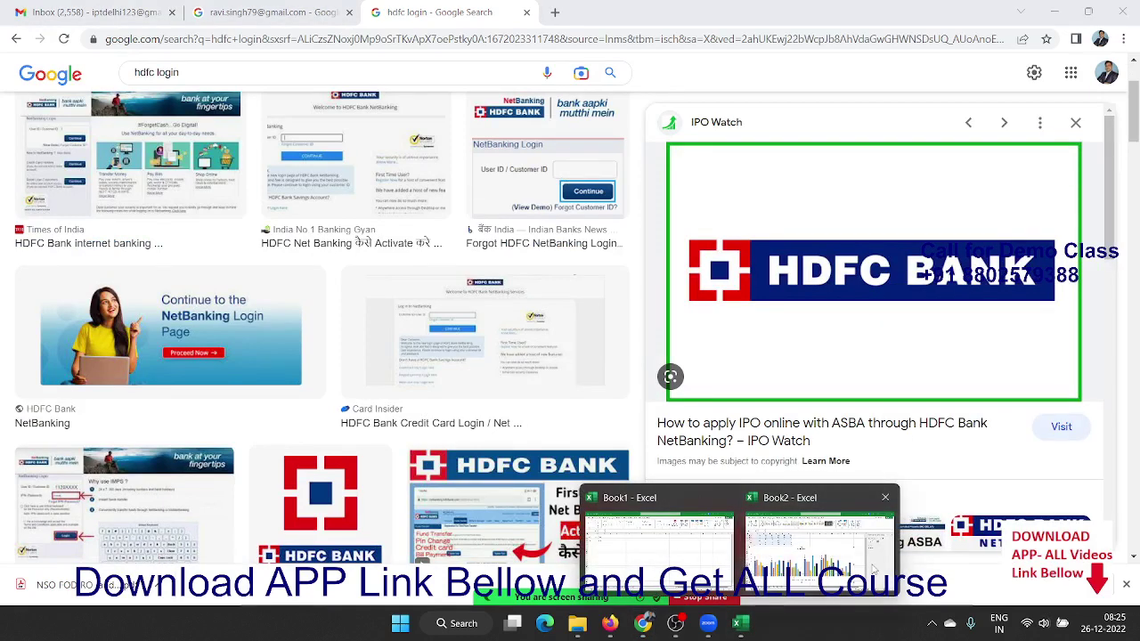
- In Book2, paste the copied HDFC BANK logo at cell J1 and select the picture
{"action": "left_click", "coordinate": [819, 534]}
{"action": "left_click", "coordinate": [606, 214]}
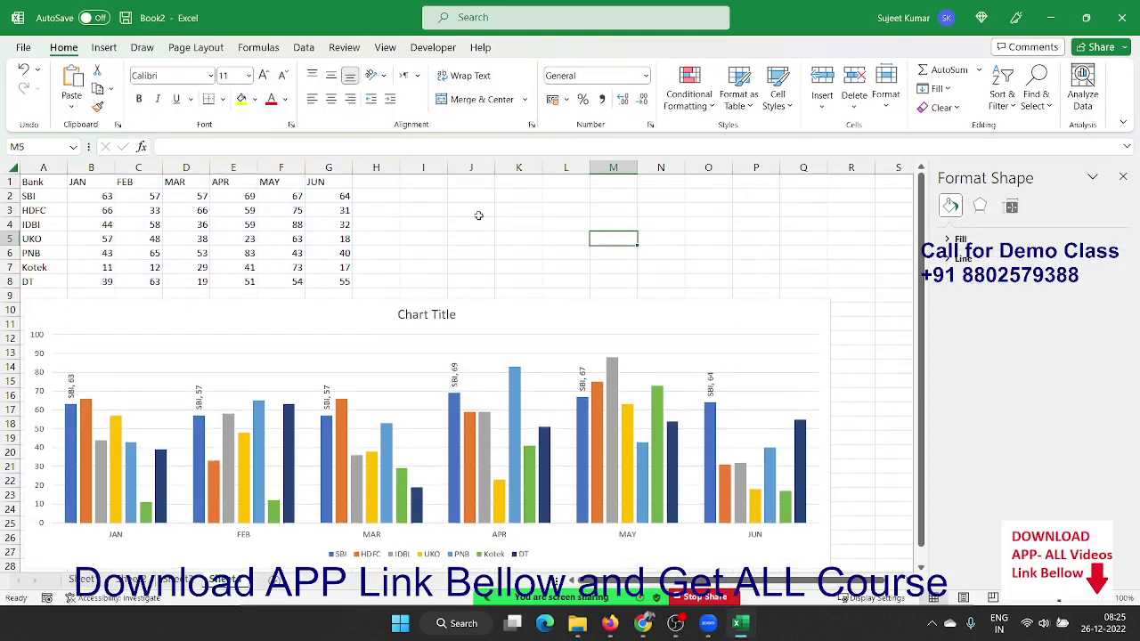
{"action": "left_click", "coordinate": [460, 186]}
{"action": "key", "text": "ctrl+v"}
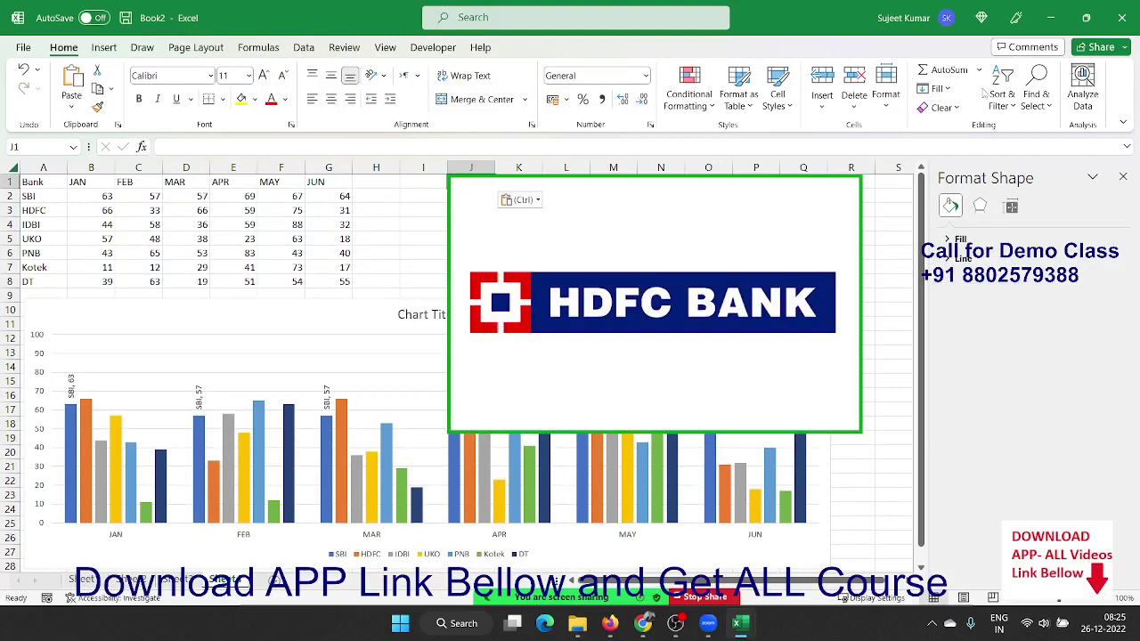
{"action": "left_click", "coordinate": [553, 191]}
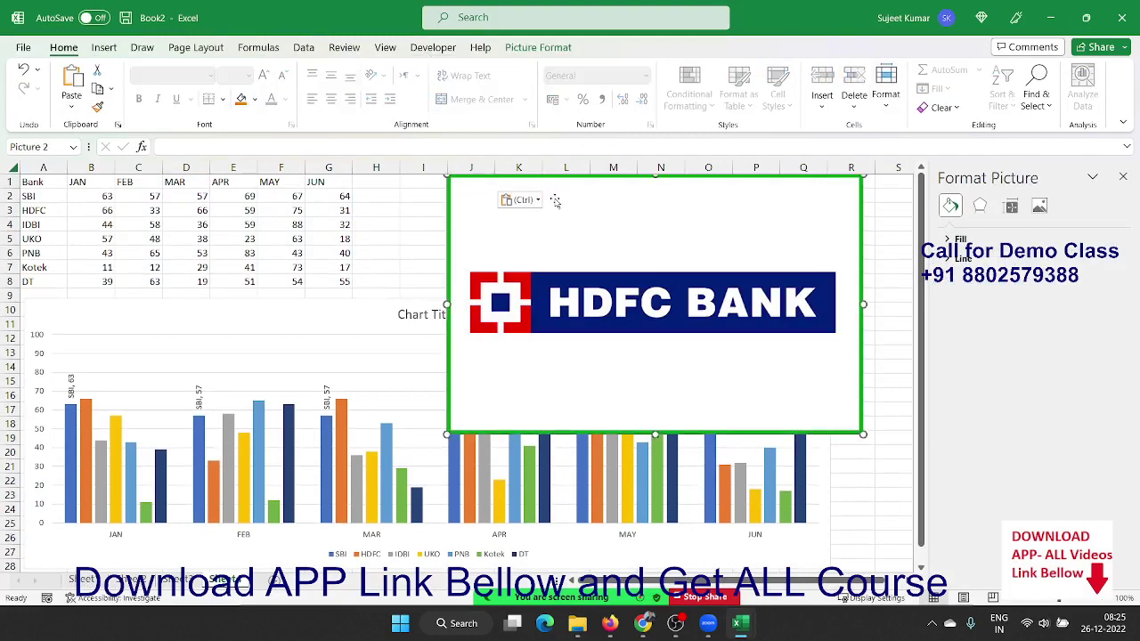
{"action": "left_click", "coordinate": [538, 54]}
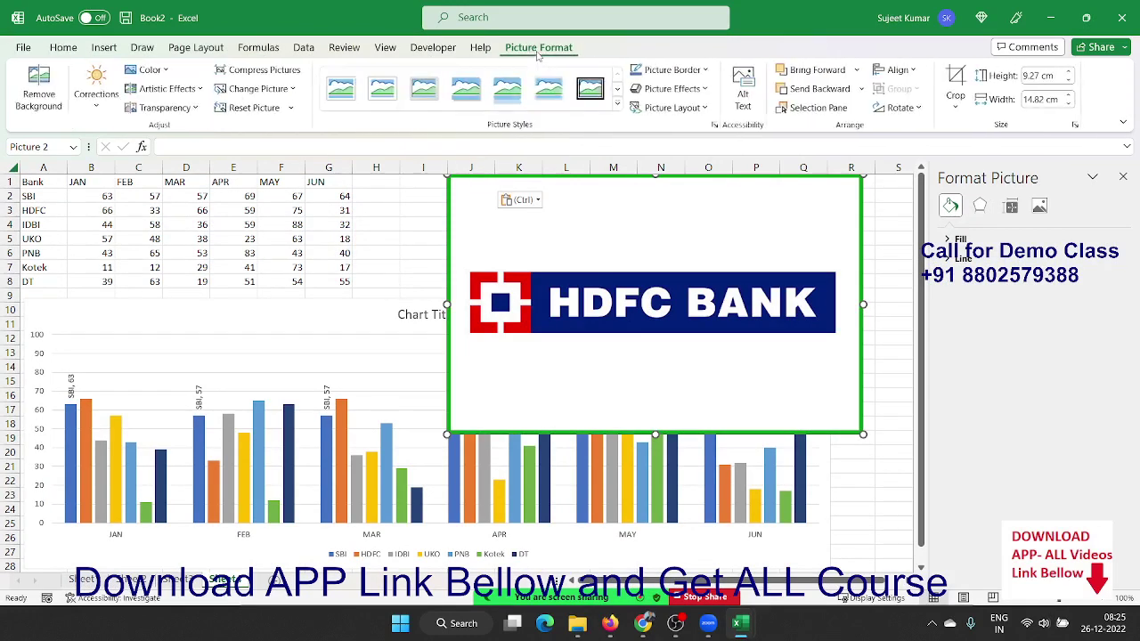
- Crop the HDFC picture to just the logo band, about 2.18 cm tall by 13.93 cm wide
{"action": "left_click", "coordinate": [956, 85]}
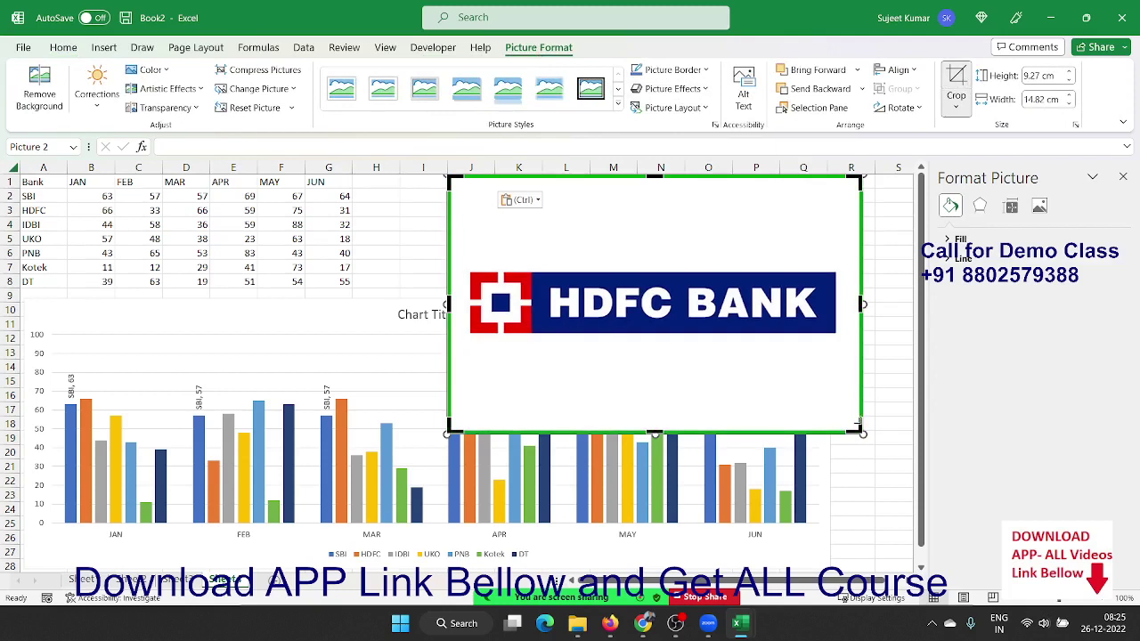
{"action": "left_click_drag", "start_coordinate": [856, 428], "coordinate": [837, 322]}
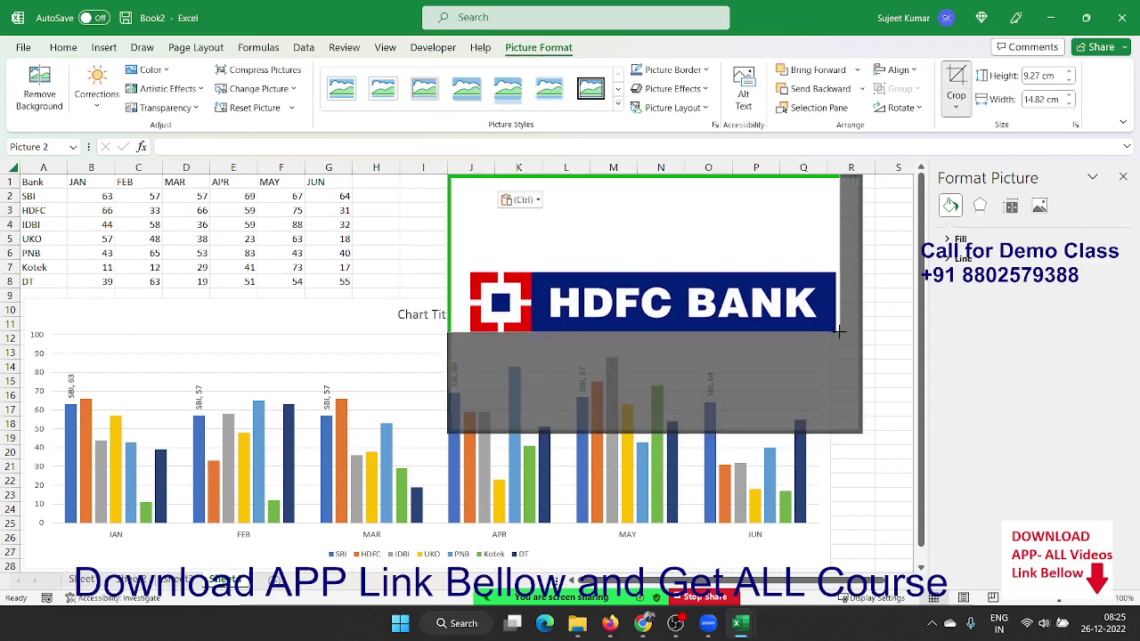
{"action": "left_click_drag", "start_coordinate": [835, 182], "coordinate": [838, 271]}
{"action": "left_click_drag", "start_coordinate": [443, 301], "coordinate": [475, 294]}
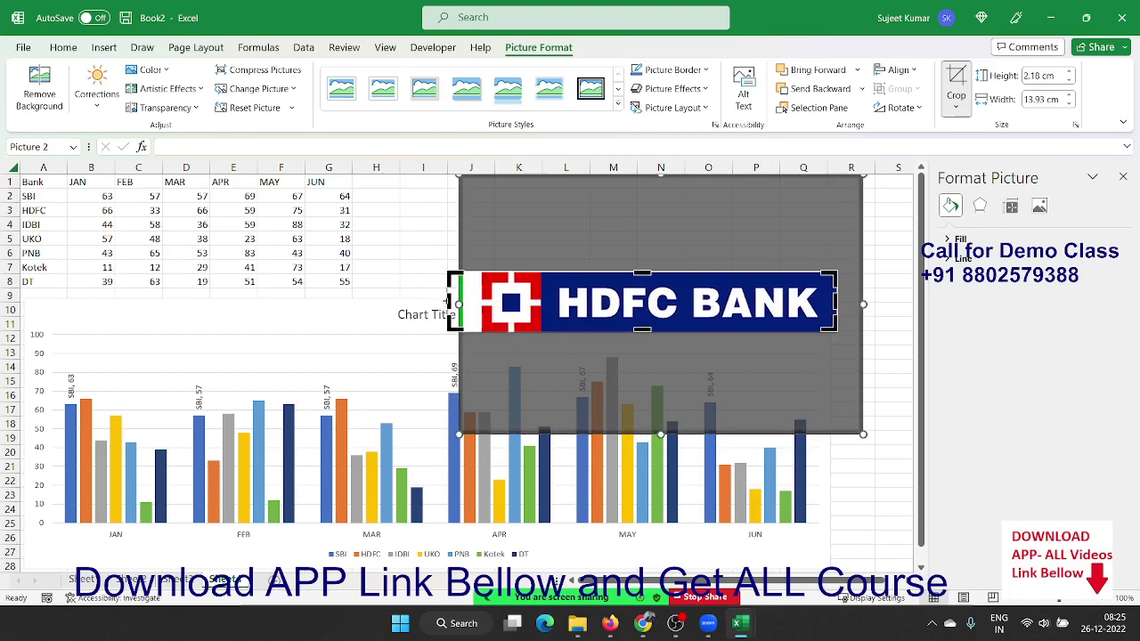
{"action": "left_click_drag", "start_coordinate": [448, 303], "coordinate": [481, 299]}
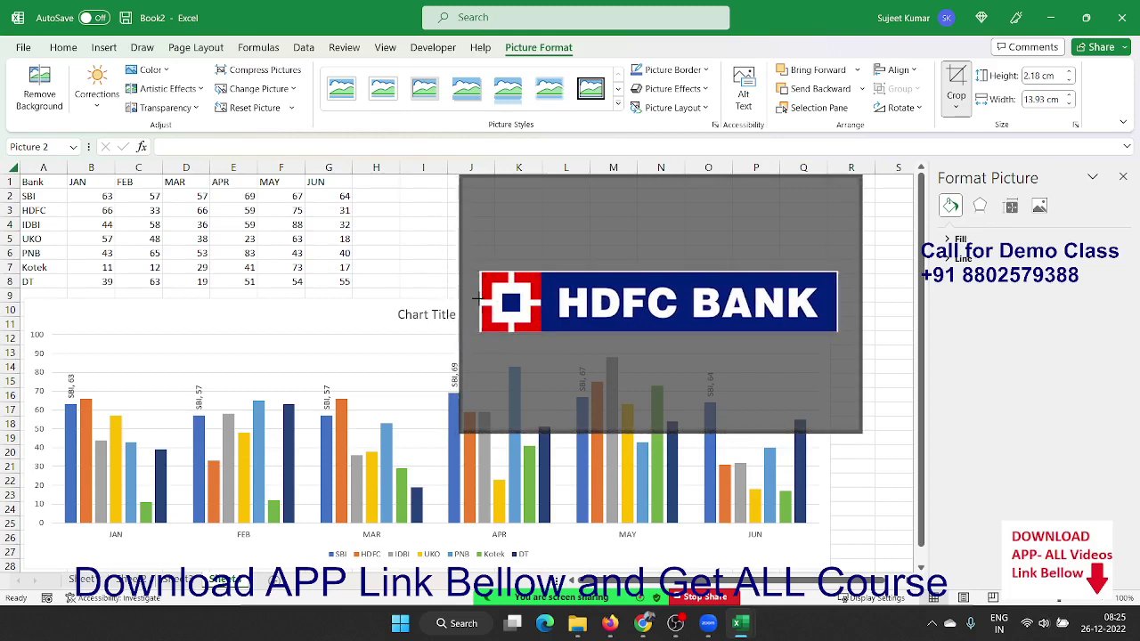
- Apply the crop, rotate the HDFC logo 90° left, and place it beside the chart's right edge
{"action": "left_click", "coordinate": [880, 379]}
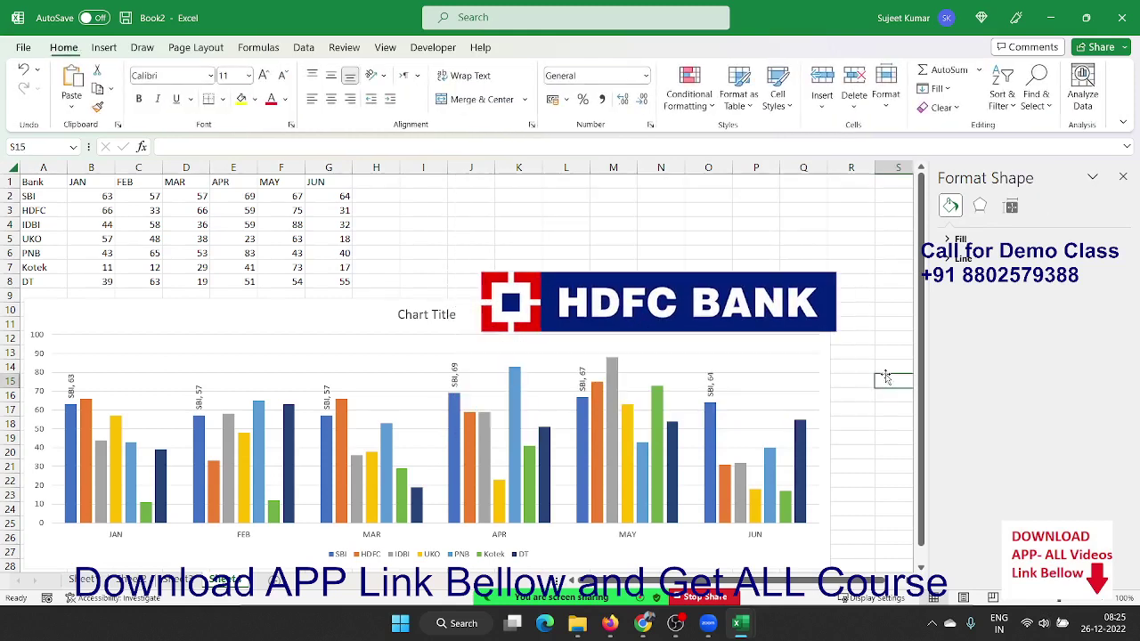
{"action": "left_click_drag", "start_coordinate": [732, 301], "coordinate": [720, 237]}
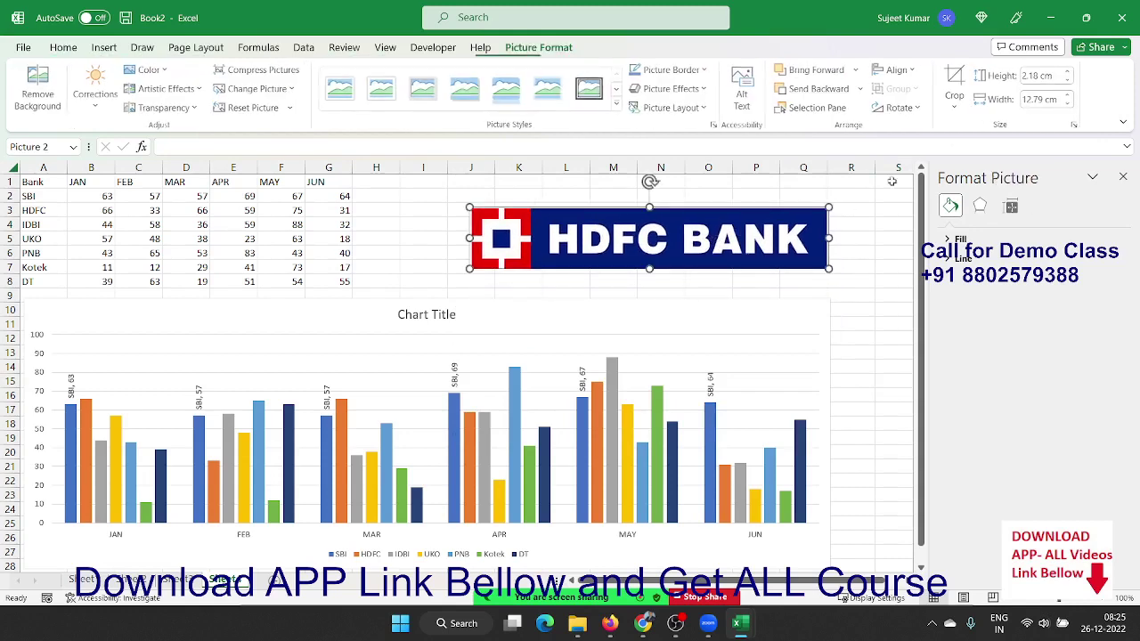
{"action": "left_click", "coordinate": [904, 113]}
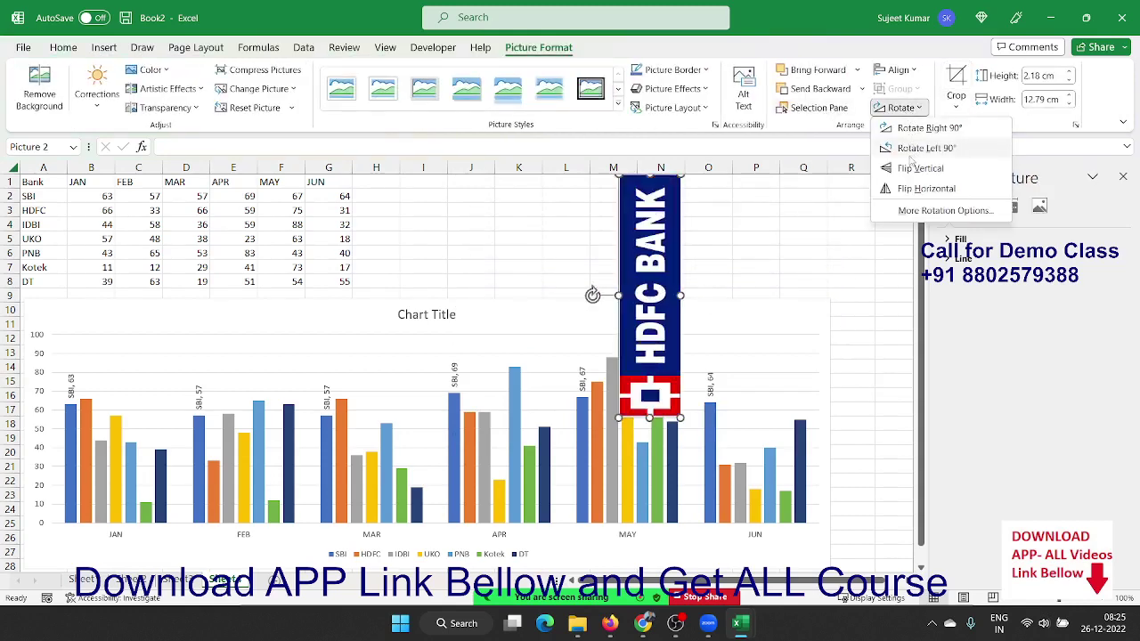
{"action": "left_click", "coordinate": [917, 148]}
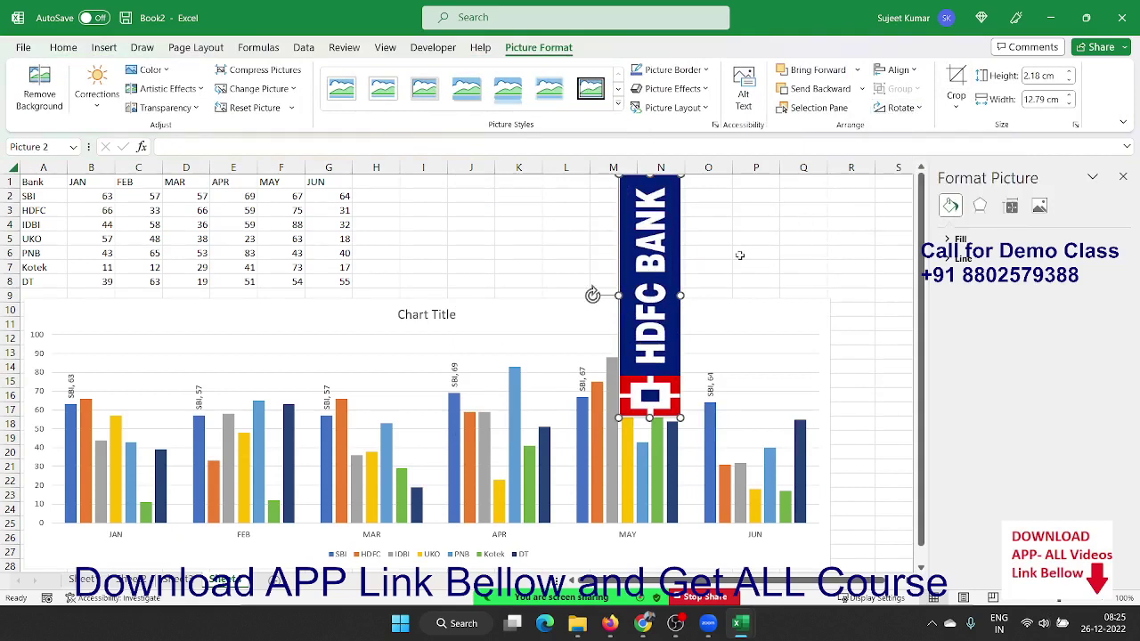
{"action": "mouse_move", "coordinate": [652, 260]}
{"action": "left_mouse_down"}
{"action": "mouse_move", "coordinate": [786, 287]}
{"action": "mouse_move", "coordinate": [865, 283]}
{"action": "left_mouse_up"}
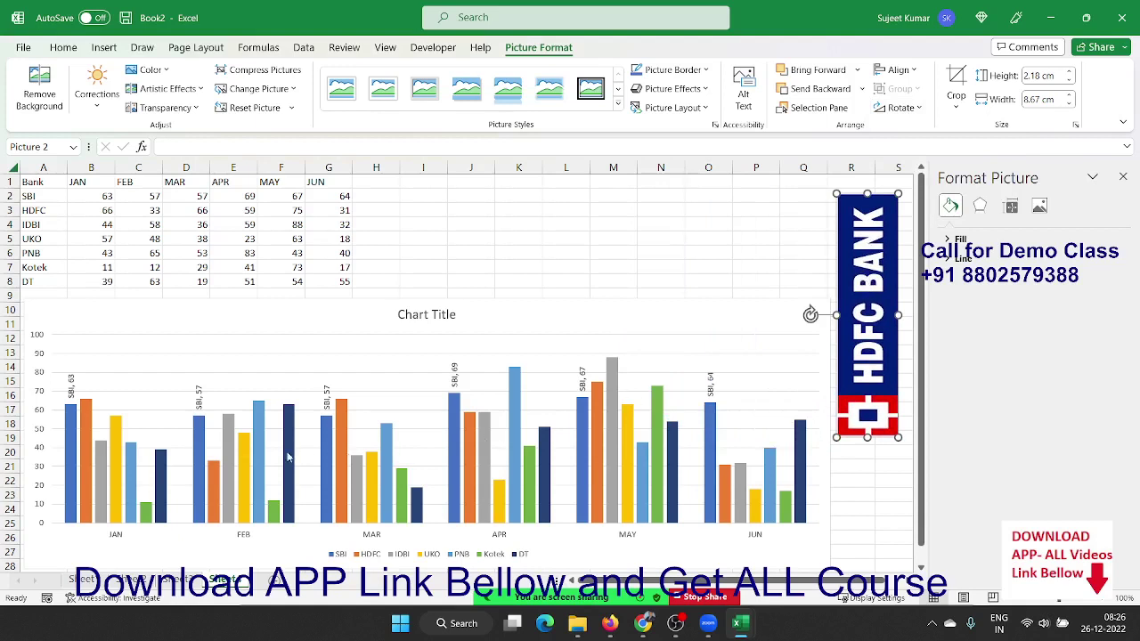
- Give the HDFC series bars a picture fill using the HDFC BANK logo from the clipboard
{"action": "left_click", "coordinate": [81, 439]}
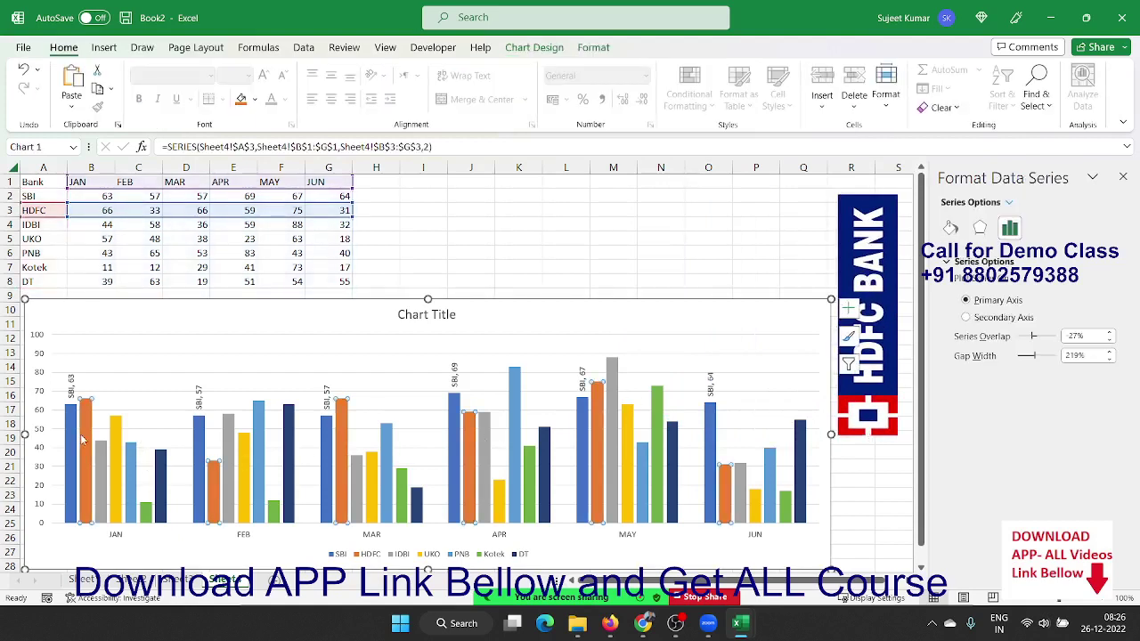
{"action": "right_click", "coordinate": [82, 438]}
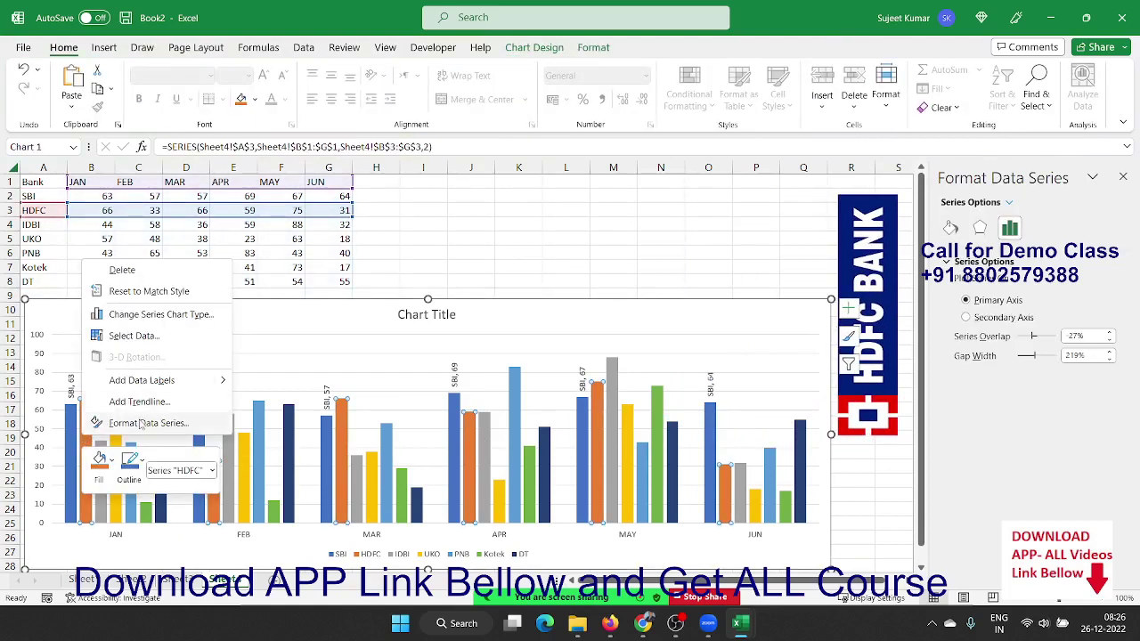
{"action": "left_click", "coordinate": [141, 424]}
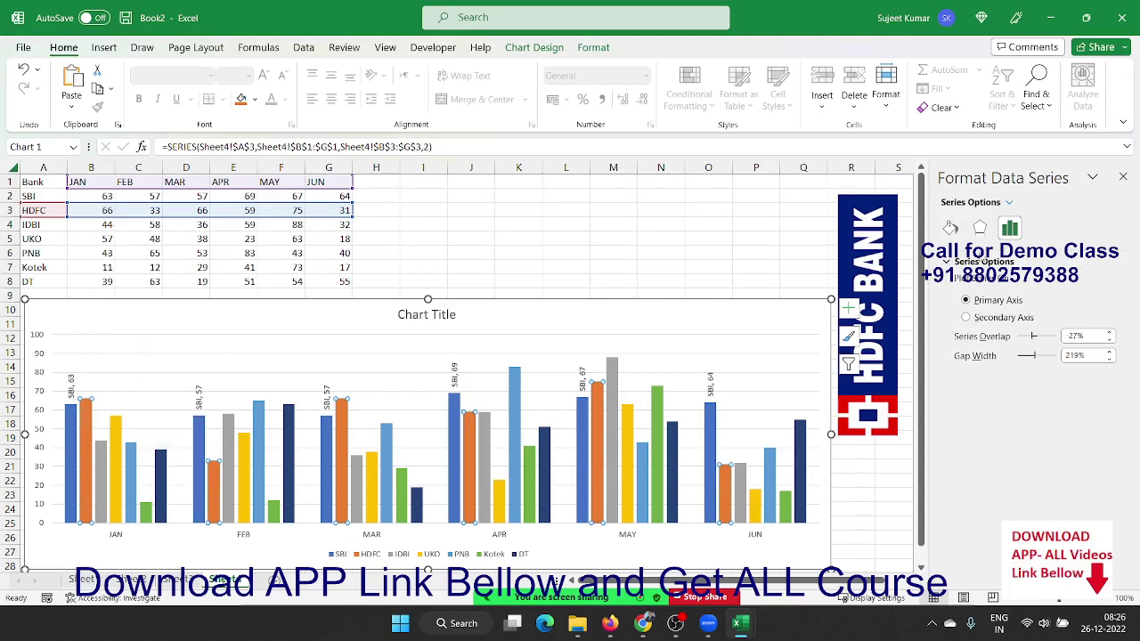
{"action": "left_click", "coordinate": [950, 228]}
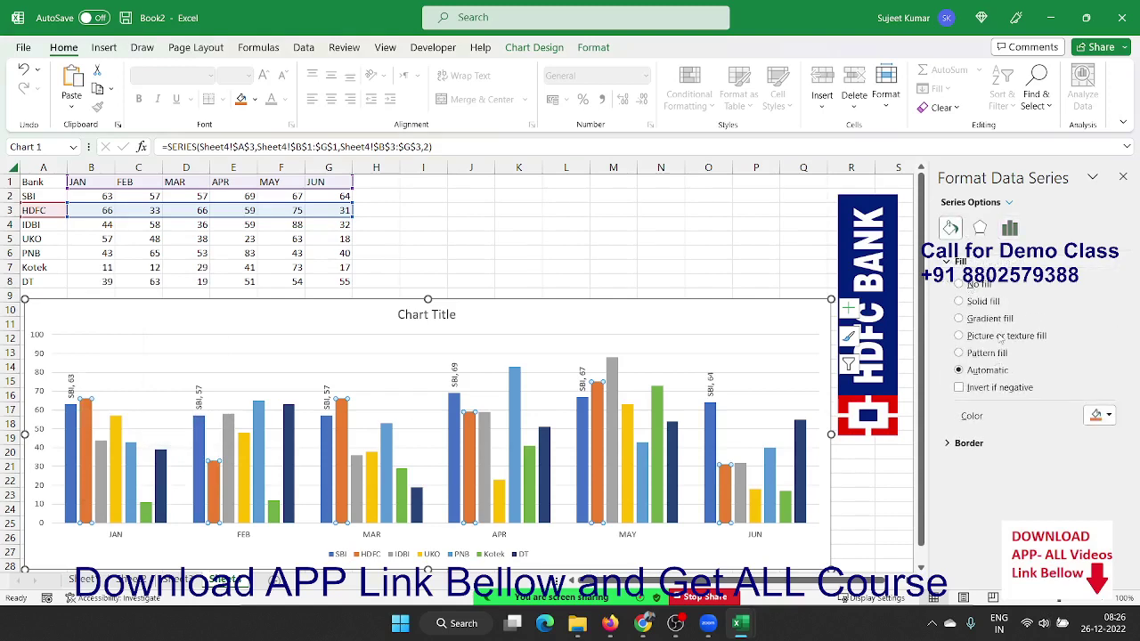
{"action": "left_click", "coordinate": [1000, 338]}
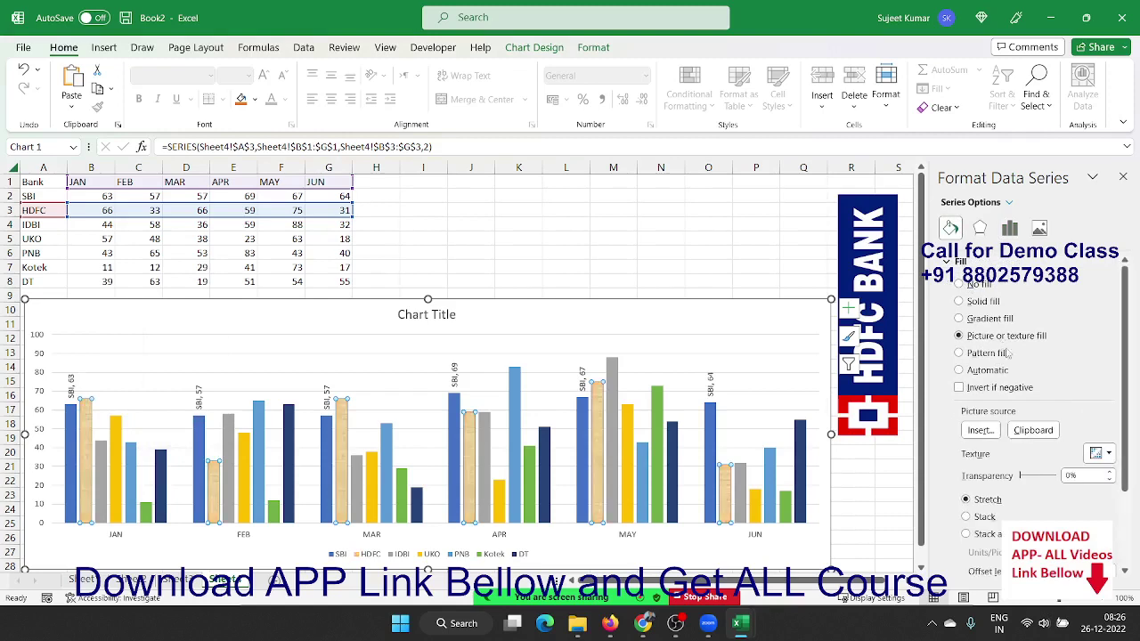
{"action": "left_click", "coordinate": [1033, 433]}
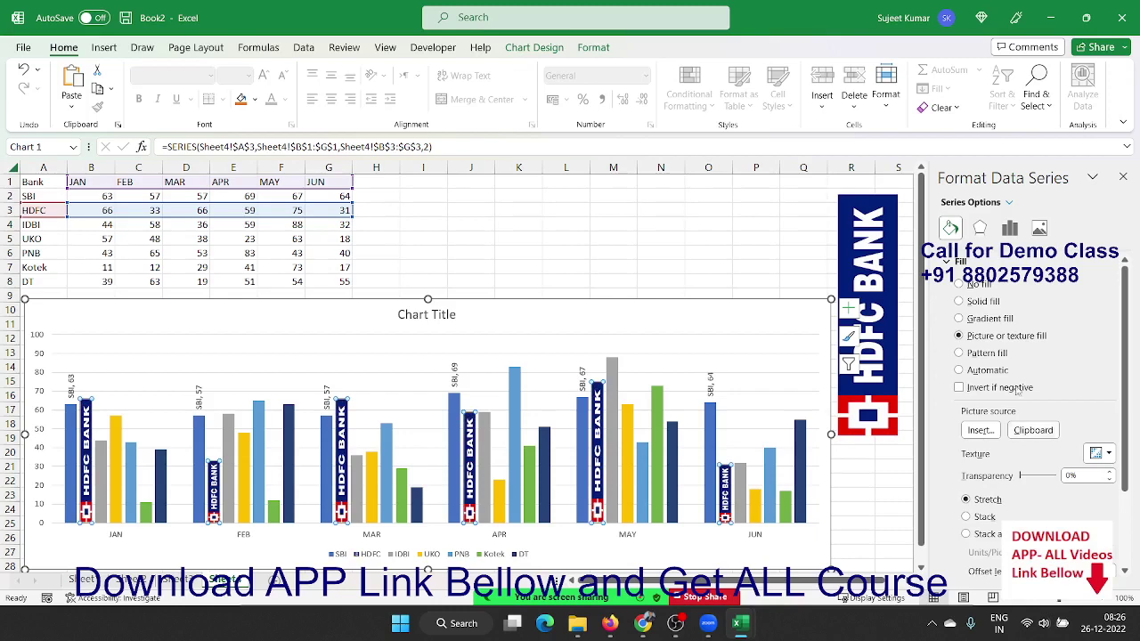
{"action": "left_click", "coordinate": [770, 218]}
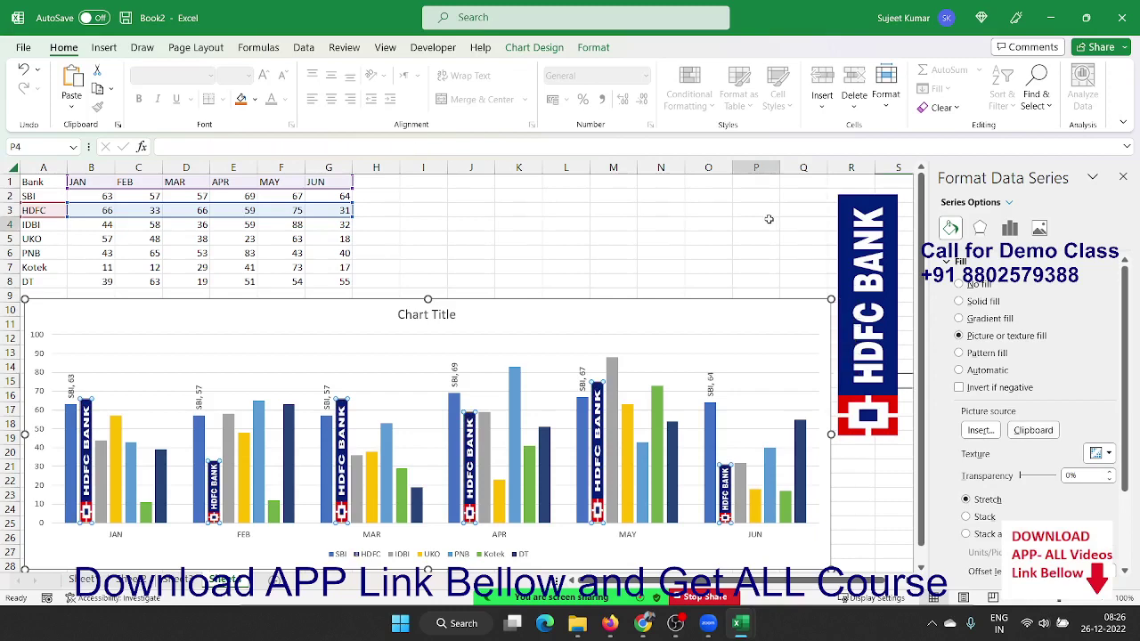
- Close the formatting pane and delete the standalone HDFC BANK logo picture from the sheet
{"action": "left_click", "coordinate": [1123, 177]}
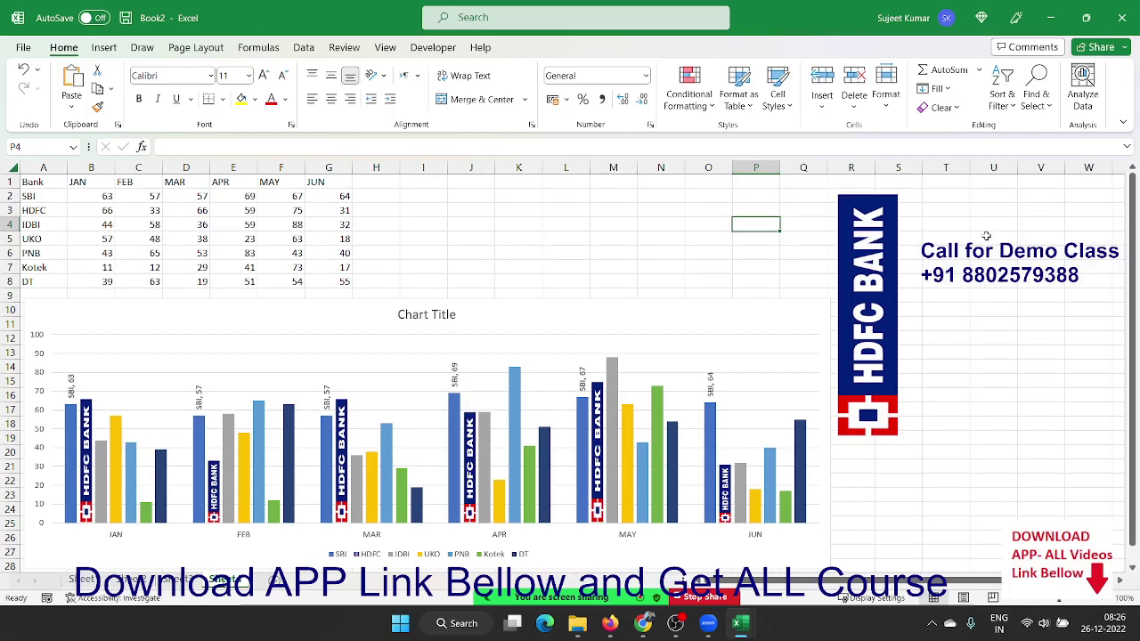
{"action": "left_click", "coordinate": [891, 257]}
{"action": "key", "text": "Delete"}
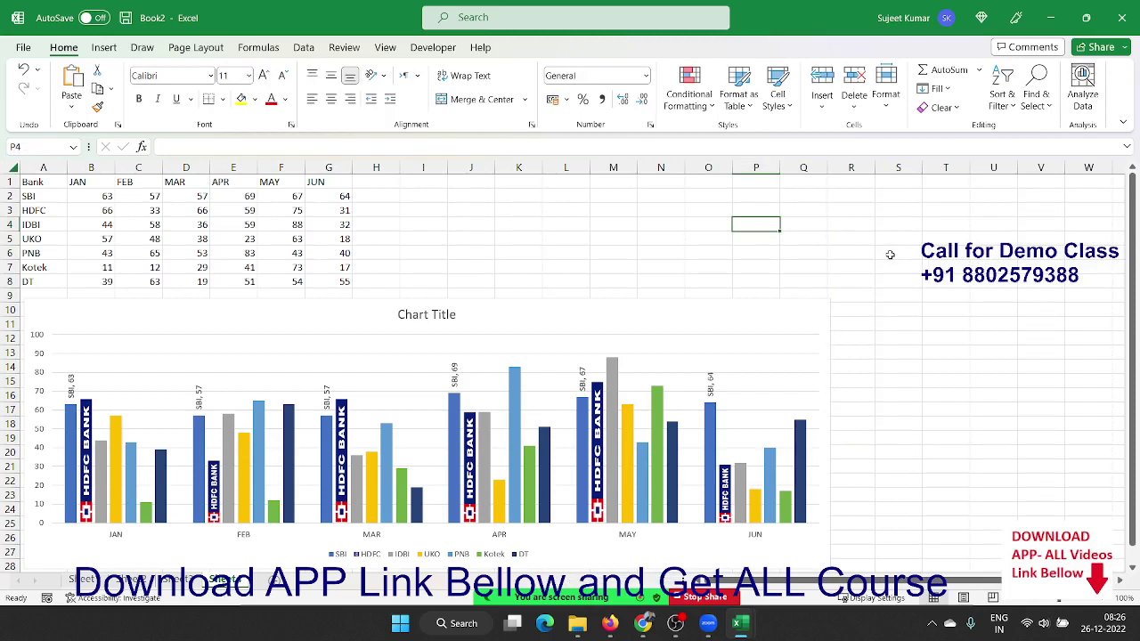
{"action": "left_click", "coordinate": [900, 222]}
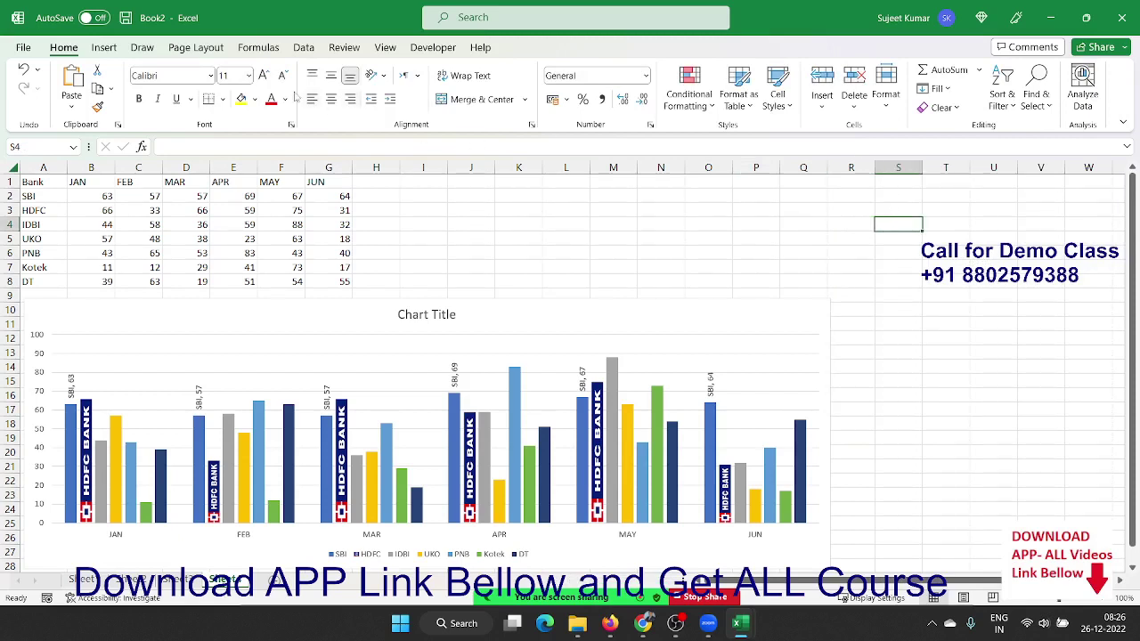
{"action": "left_click", "coordinate": [101, 49]}
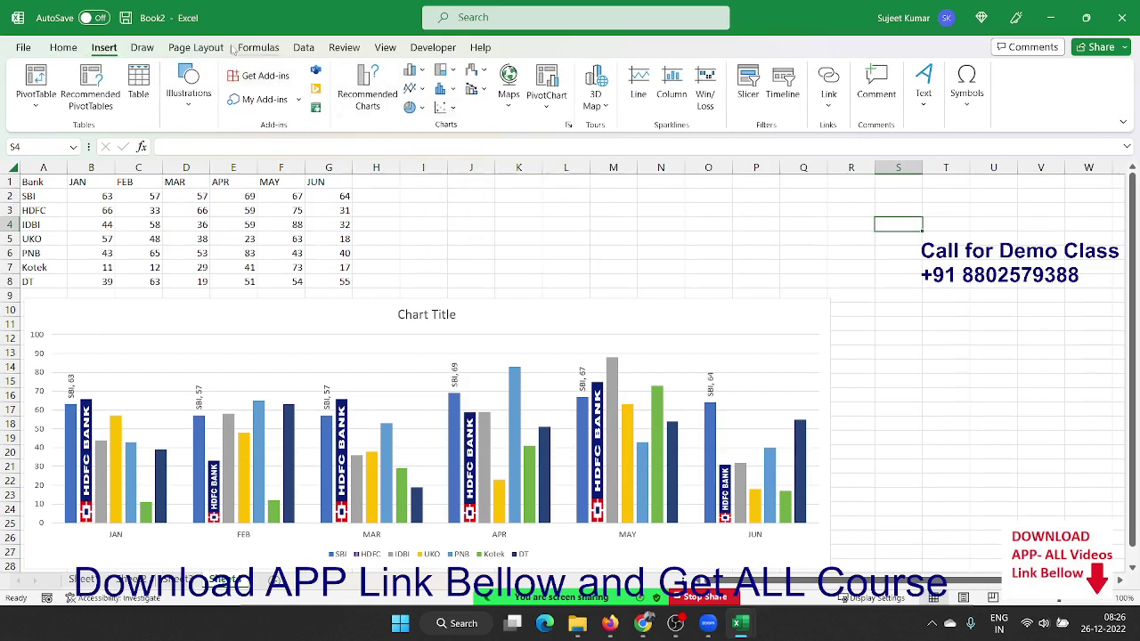
{"action": "left_click", "coordinate": [197, 49]}
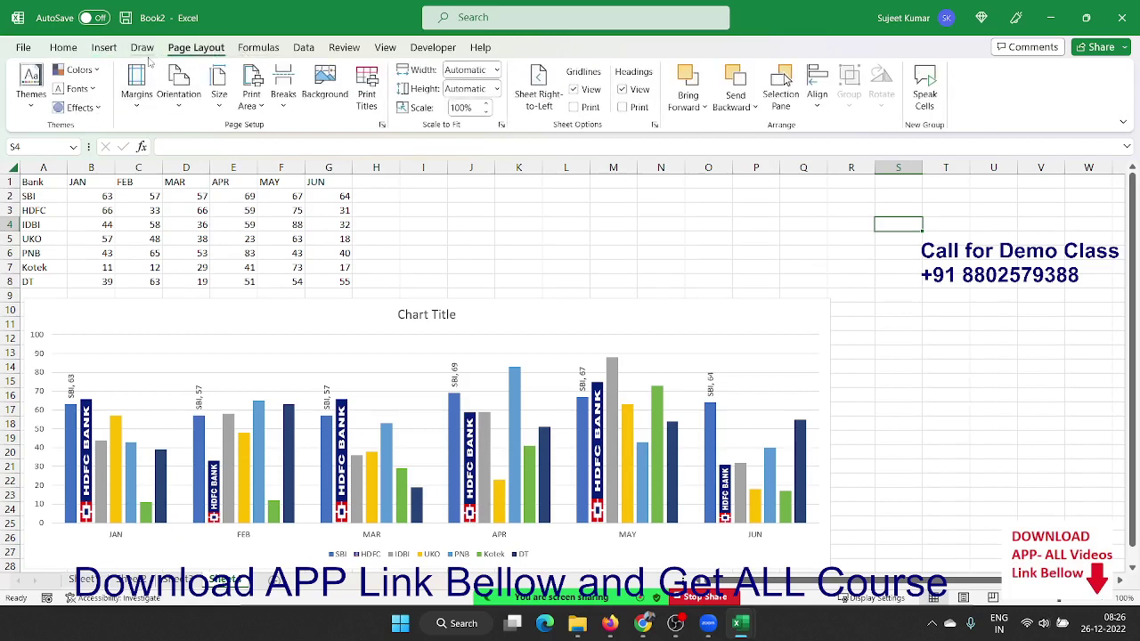
{"action": "left_click", "coordinate": [103, 48]}
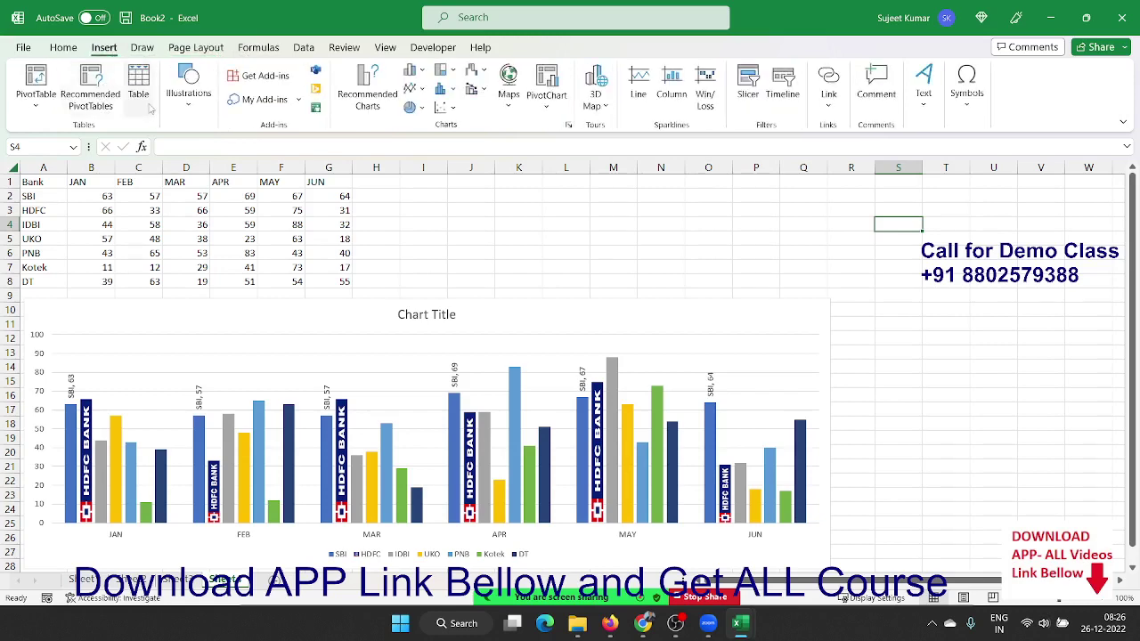
- Draw a blue rectangle across M2 to S5 for IDBI BANK and shrink it to a smaller box
{"action": "left_click", "coordinate": [188, 89]}
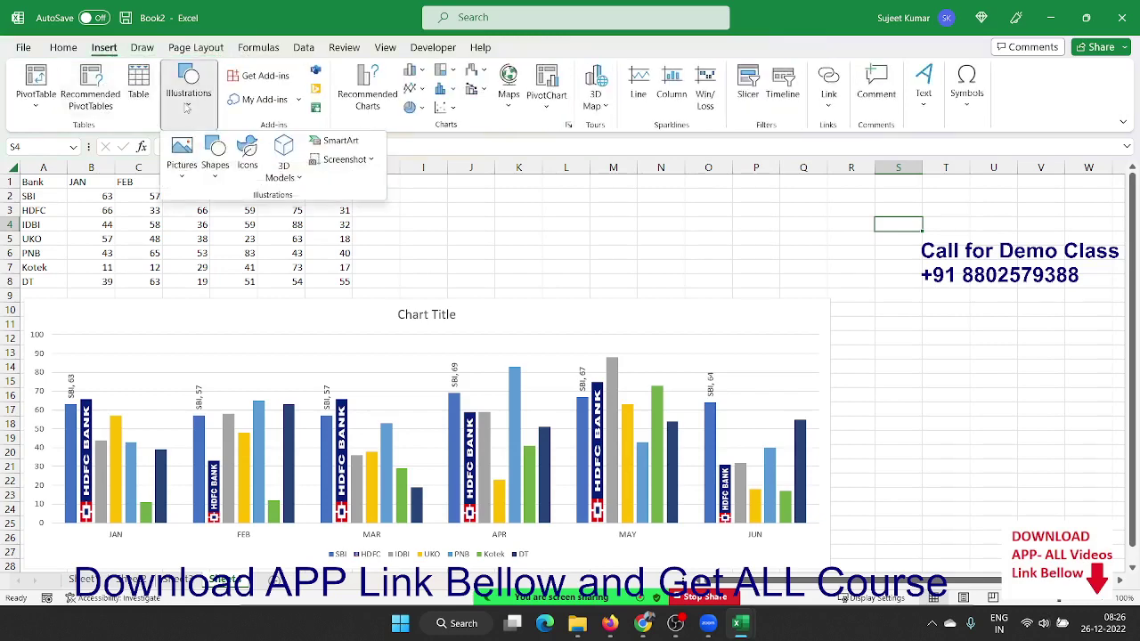
{"action": "left_click", "coordinate": [212, 182]}
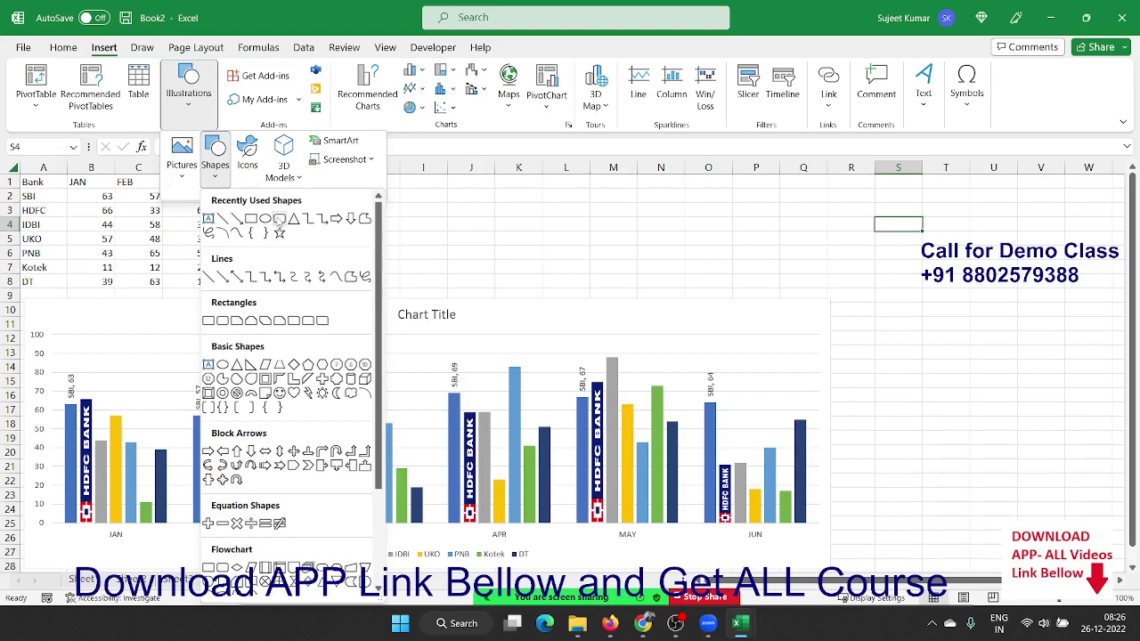
{"action": "left_click", "coordinate": [278, 222]}
{"action": "left_click_drag", "start_coordinate": [609, 190], "coordinate": [902, 244]}
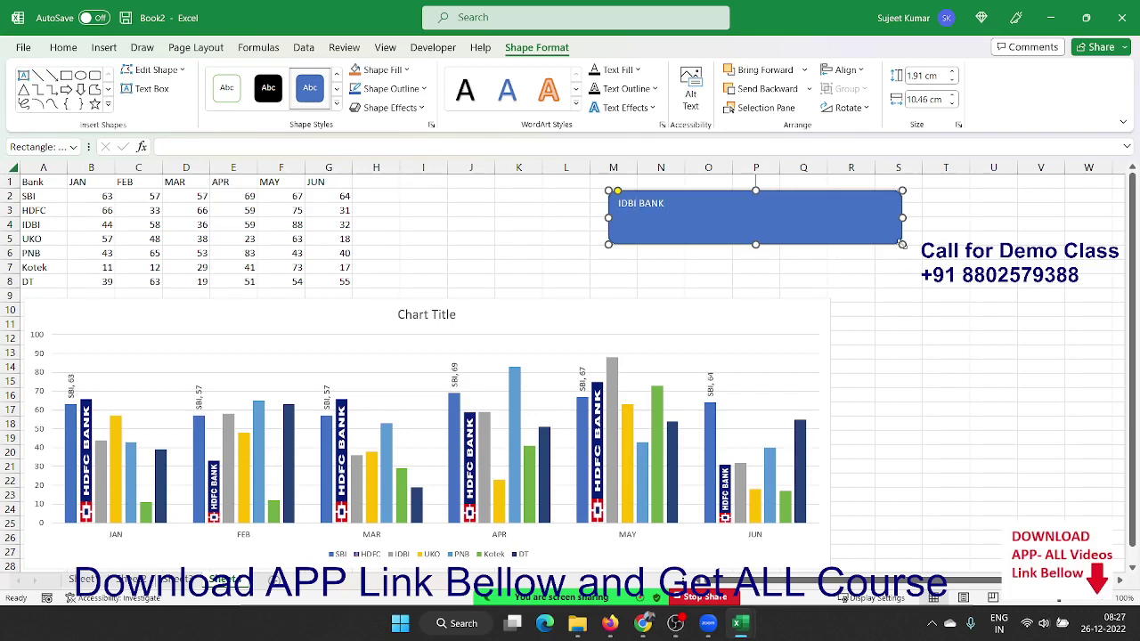
{"action": "left_click", "coordinate": [939, 300]}
{"action": "left_click", "coordinate": [888, 237]}
{"action": "left_click_drag", "start_coordinate": [901, 244], "coordinate": [762, 239]}
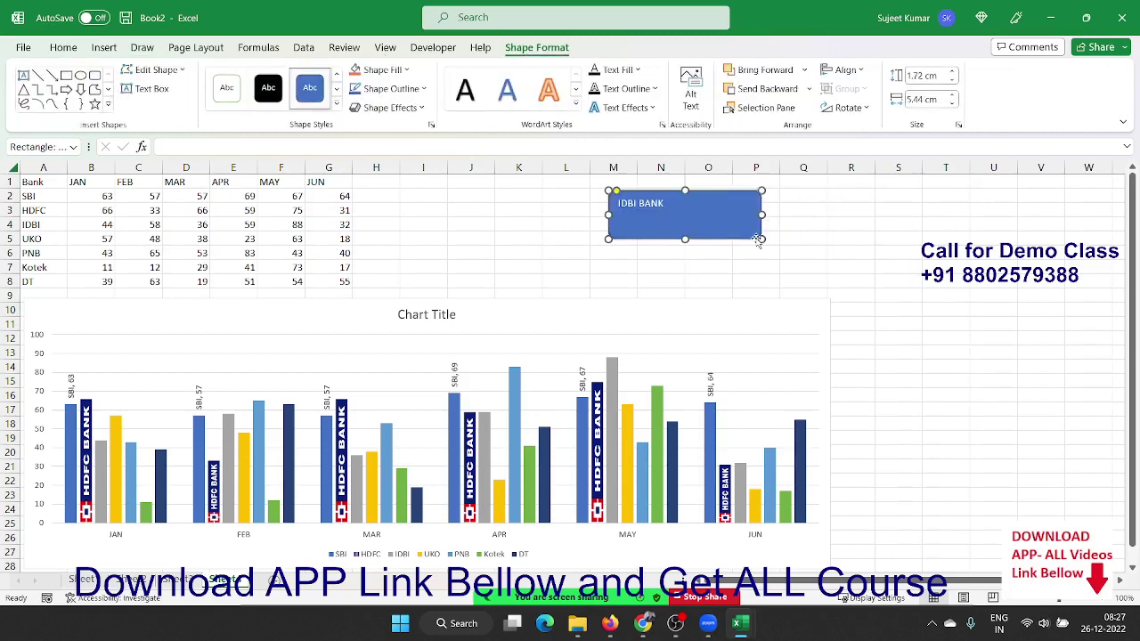
- Enlarge the IDBI BANK text and centre it horizontally and vertically in the rectangle
{"action": "left_click", "coordinate": [63, 48]}
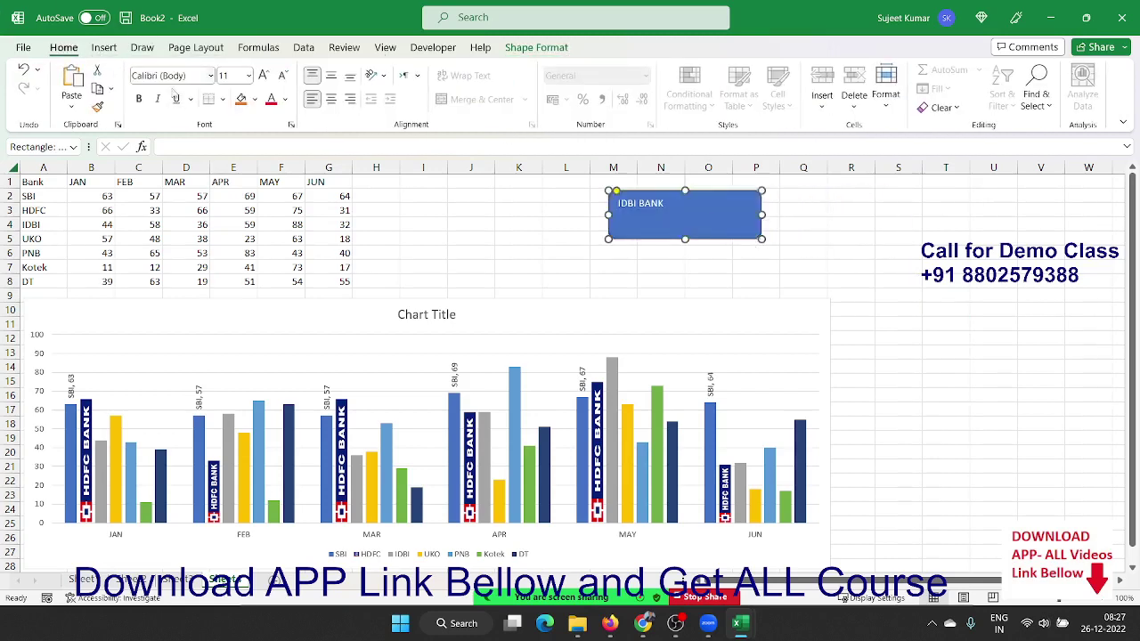
{"action": "left_click", "coordinate": [262, 75]}
{"action": "left_click", "coordinate": [262, 76]}
{"action": "left_click", "coordinate": [262, 76]}
{"action": "left_click", "coordinate": [262, 76]}
{"action": "left_click", "coordinate": [262, 76]}
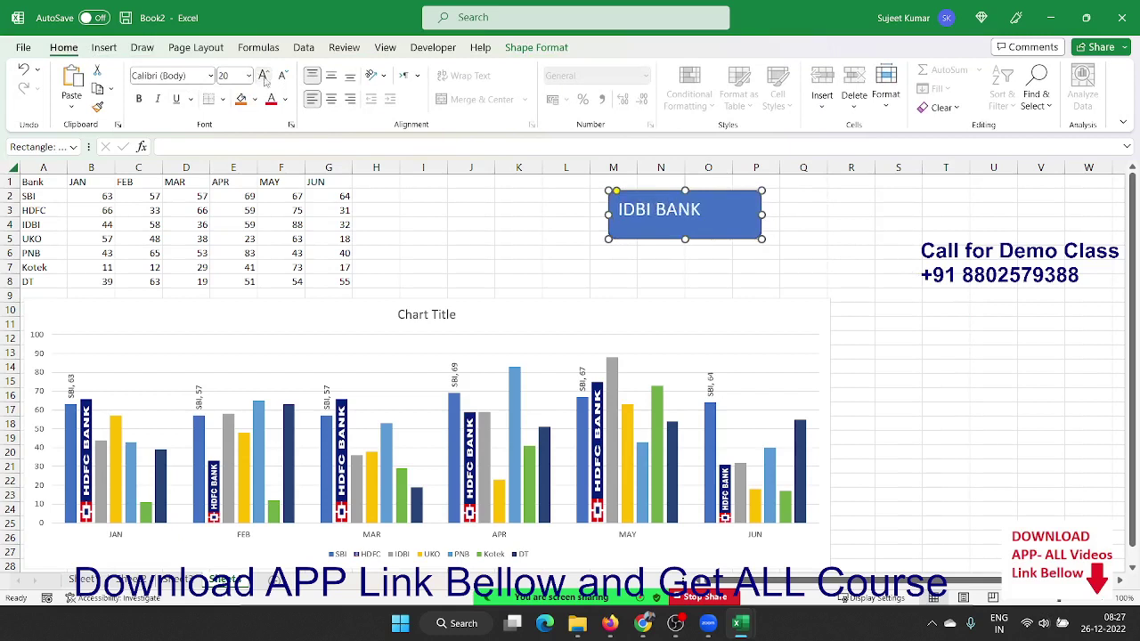
{"action": "left_click", "coordinate": [329, 99]}
{"action": "left_click", "coordinate": [338, 79]}
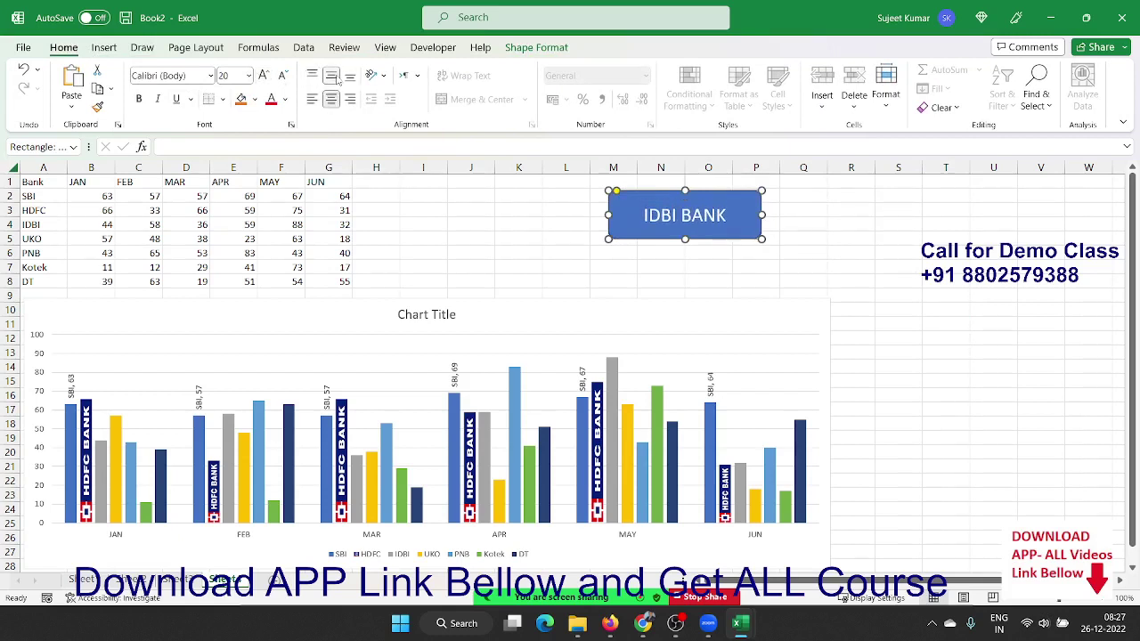
{"action": "left_click", "coordinate": [264, 76]}
{"action": "left_click", "coordinate": [263, 76]}
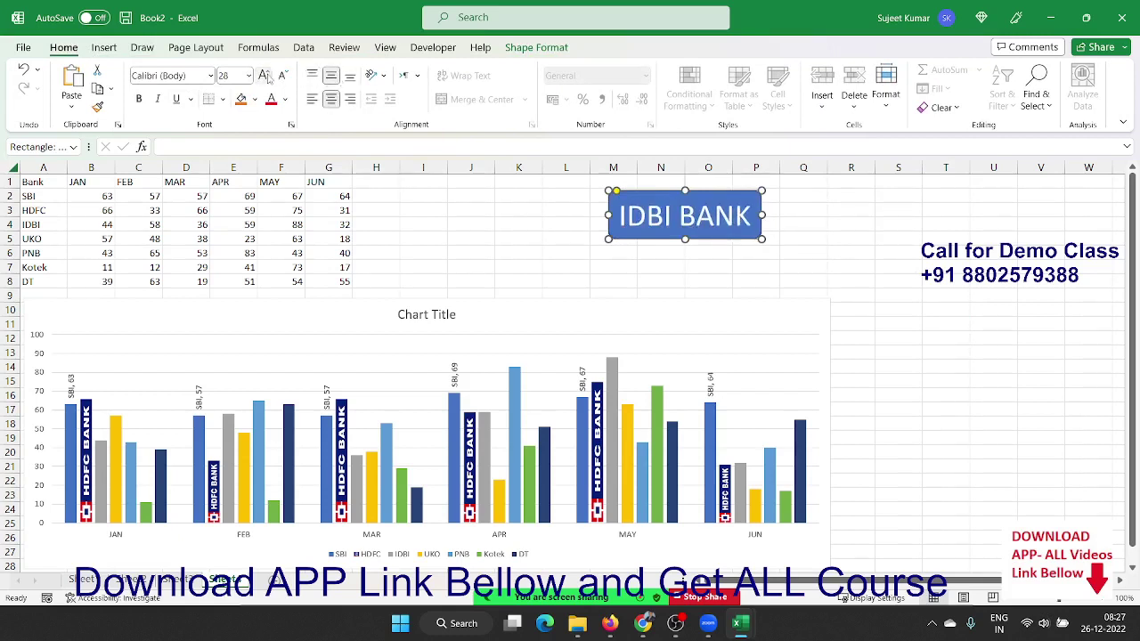
{"action": "key", "text": "Escape"}
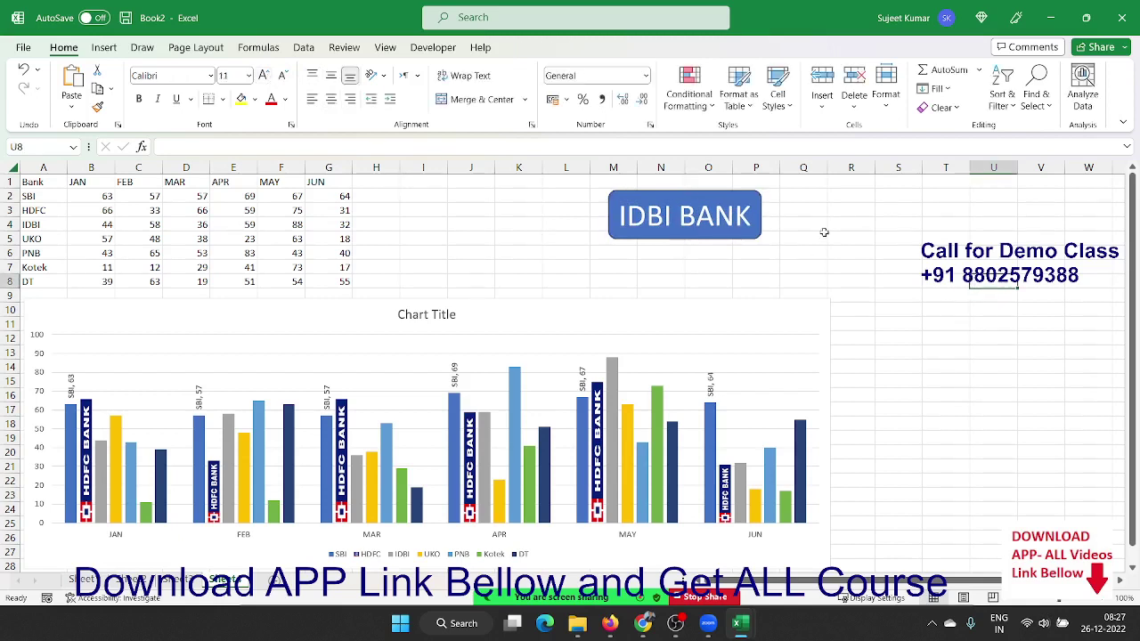
- Select the IDBI BANK box for copying and choose cell T3 as the paste spot
{"action": "left_click", "coordinate": [764, 215]}
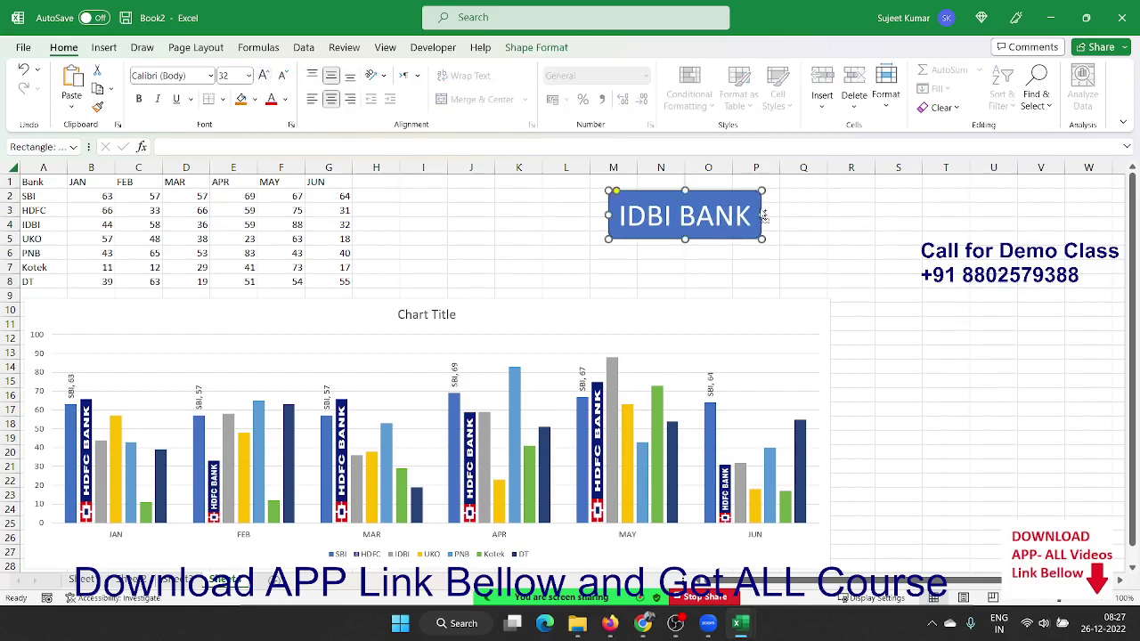
{"action": "left_click", "coordinate": [944, 209]}
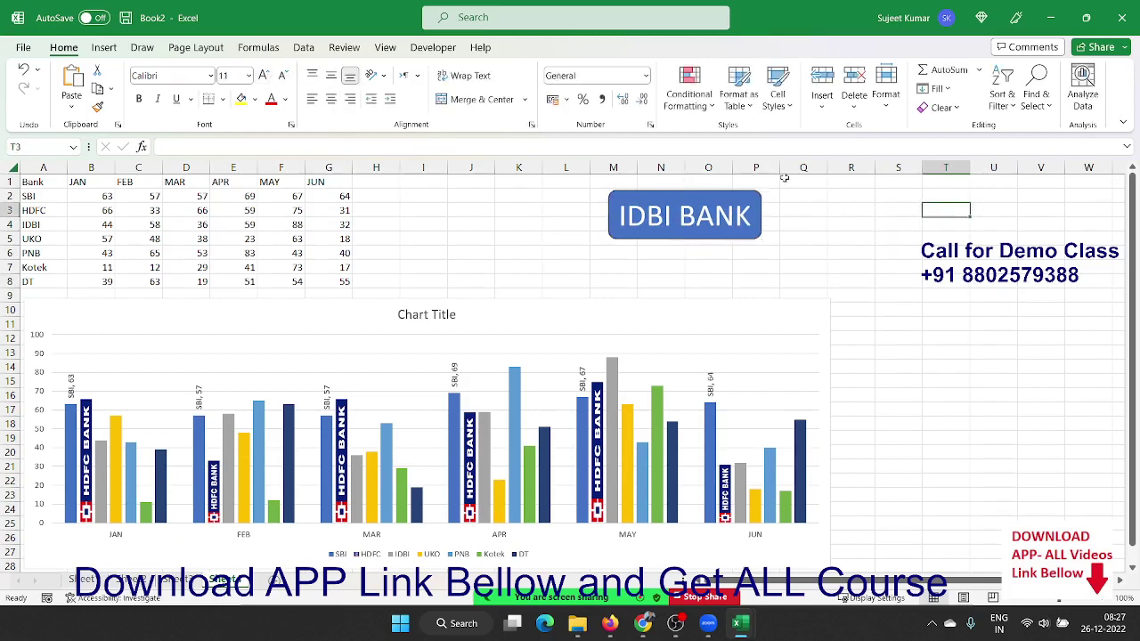
{"action": "left_click", "coordinate": [72, 109]}
- Paste the IDBI BANK box as a picture at T3, rotate it 90° left, and reposition it
{"action": "left_click", "coordinate": [114, 152]}
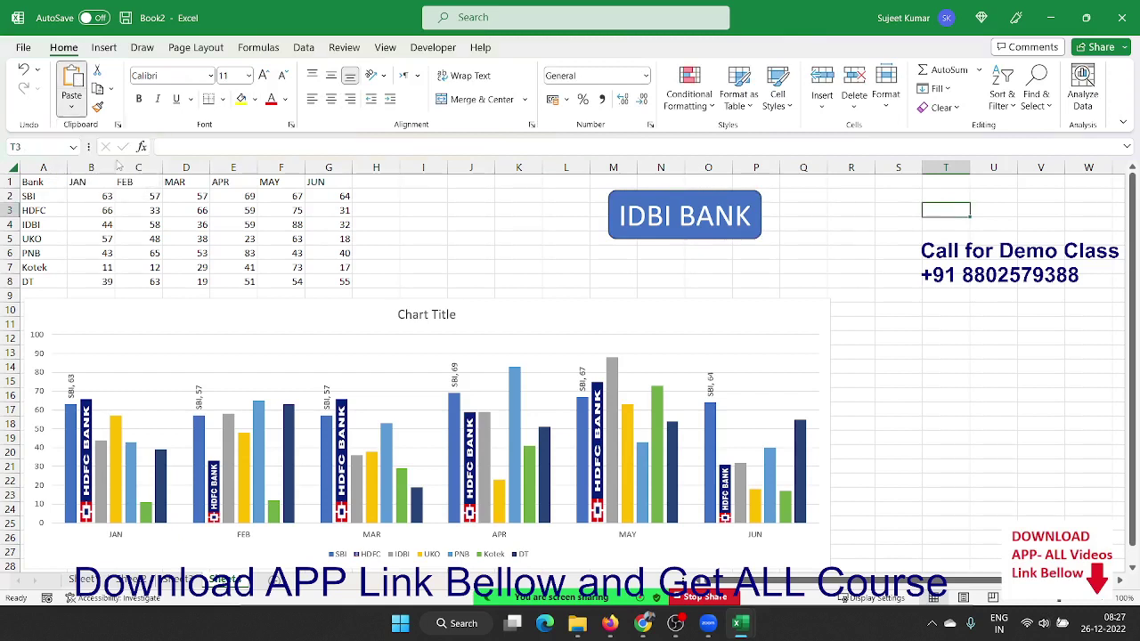
{"action": "left_click_drag", "start_coordinate": [993, 239], "coordinate": [970, 243]}
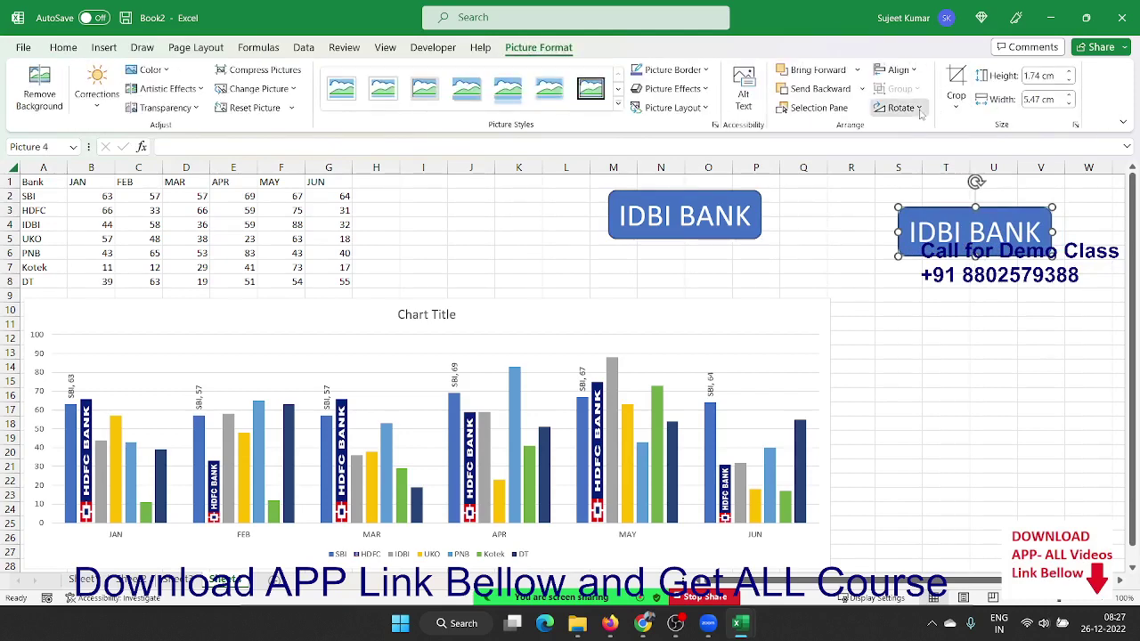
{"action": "left_click", "coordinate": [919, 108]}
{"action": "left_click", "coordinate": [923, 148]}
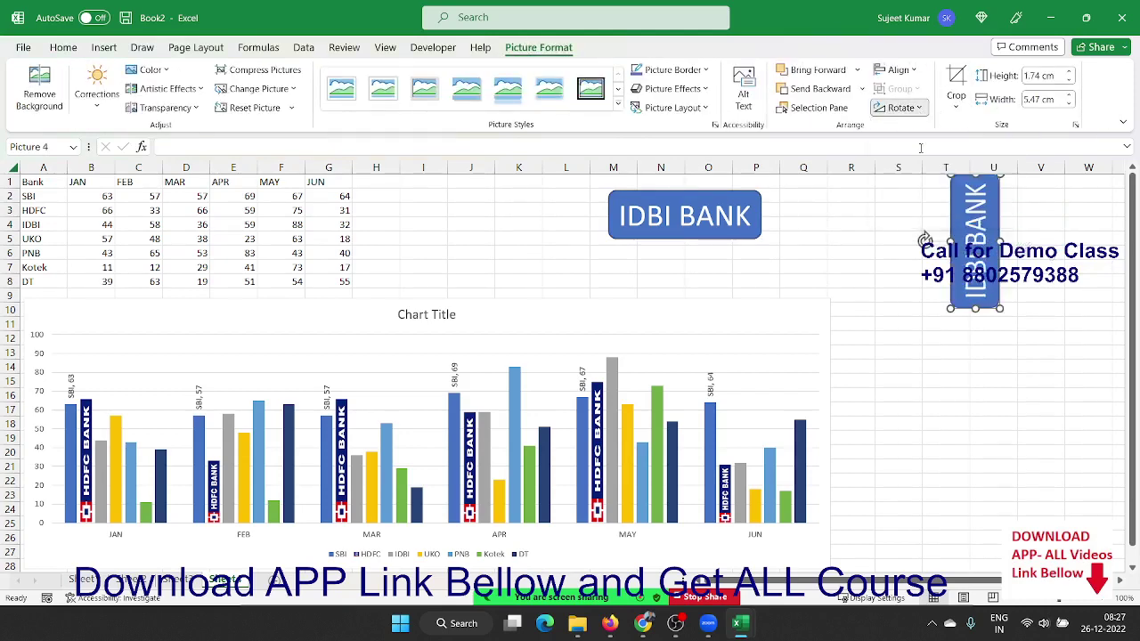
{"action": "left_click_drag", "start_coordinate": [961, 207], "coordinate": [965, 223]}
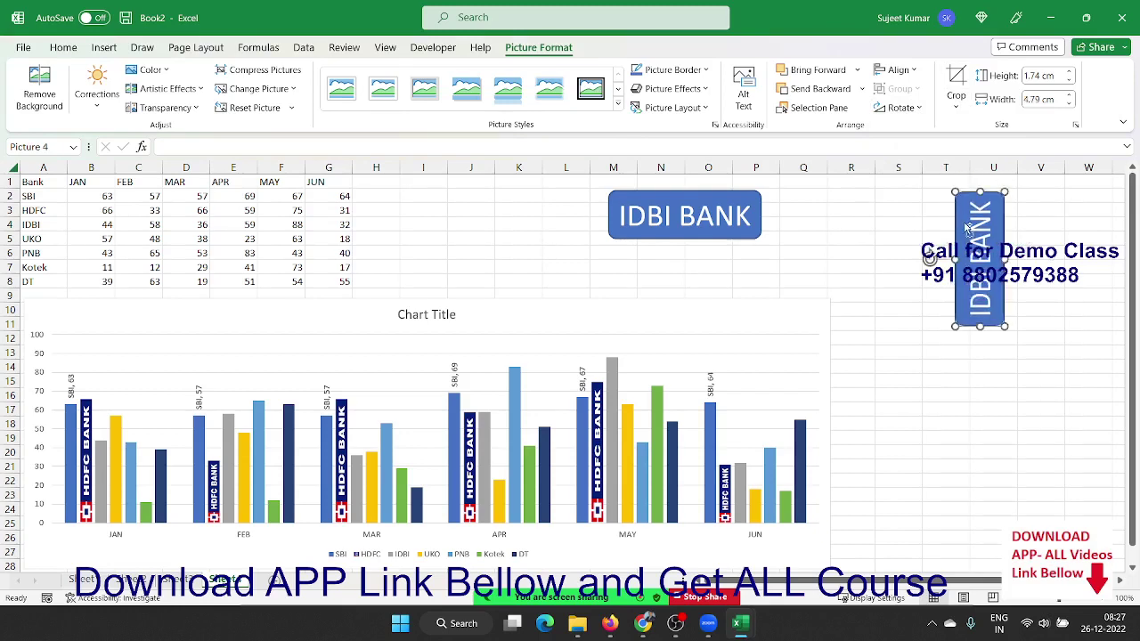
{"action": "left_click", "coordinate": [106, 453]}
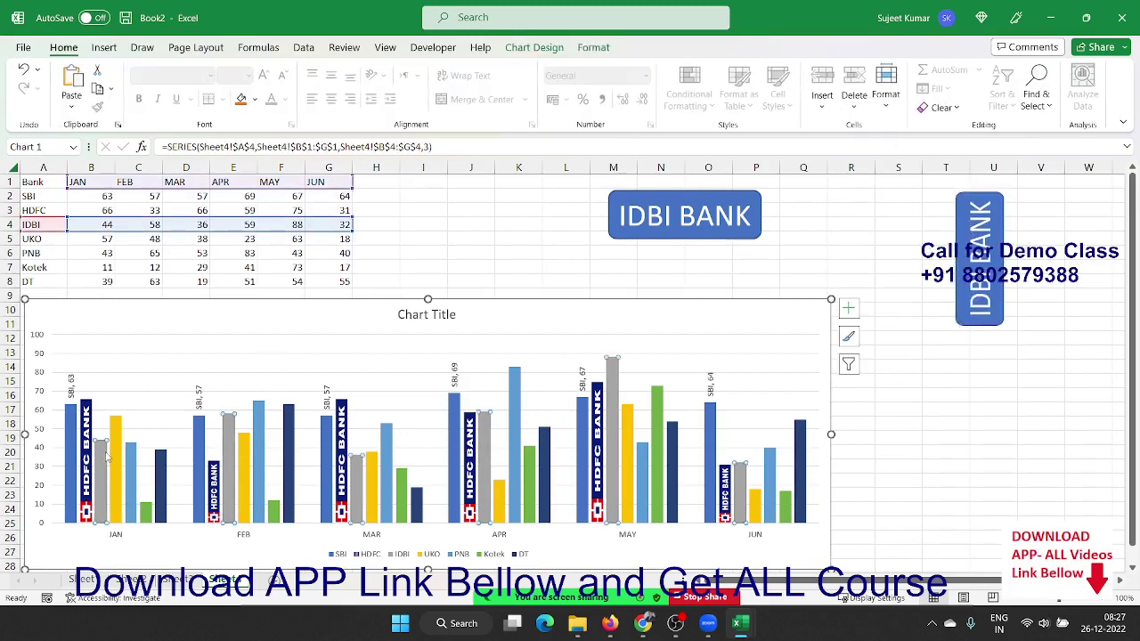
- Fill the grey IDBI series bars with the clipboard IDBI BANK picture and close the Format pane
{"action": "right_click", "coordinate": [106, 454]}
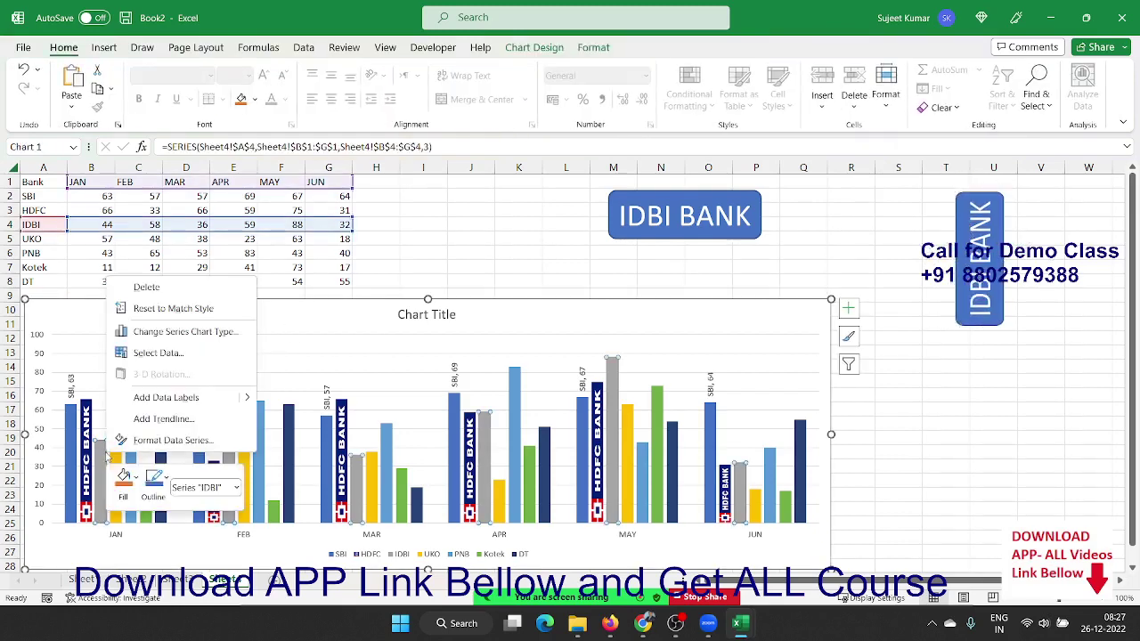
{"action": "left_click", "coordinate": [154, 443]}
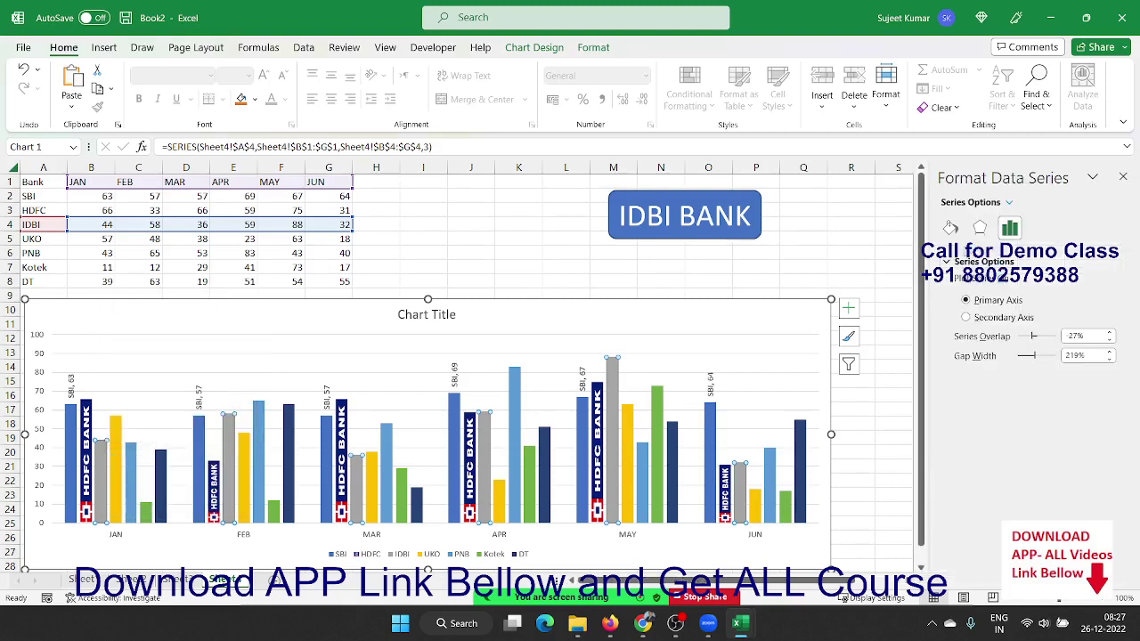
{"action": "left_click", "coordinate": [950, 228]}
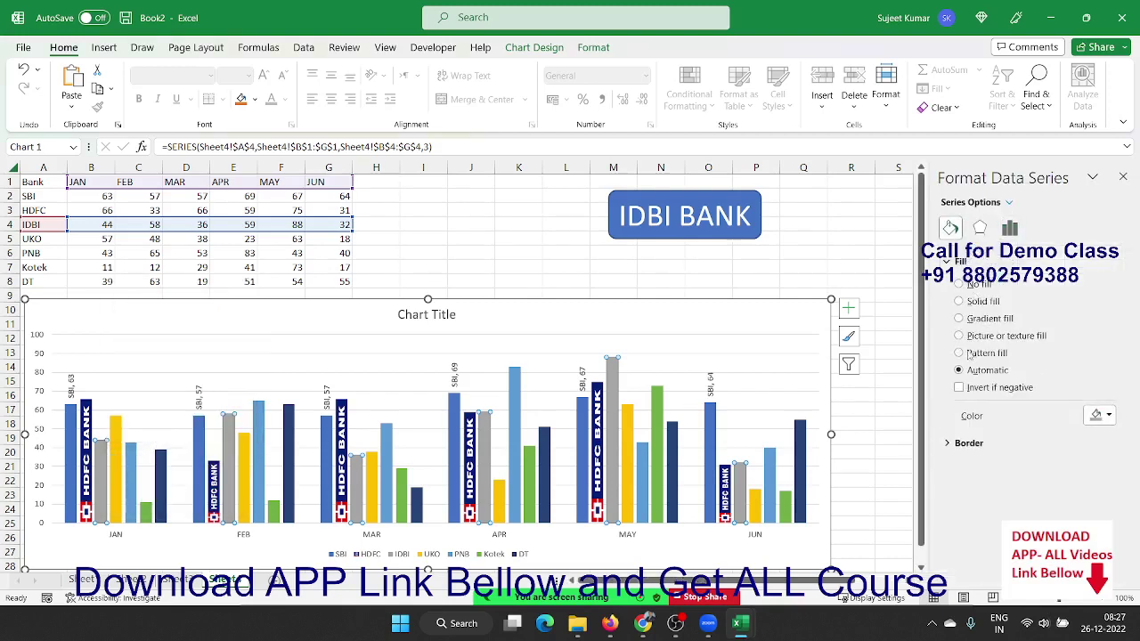
{"action": "left_click", "coordinate": [1033, 431]}
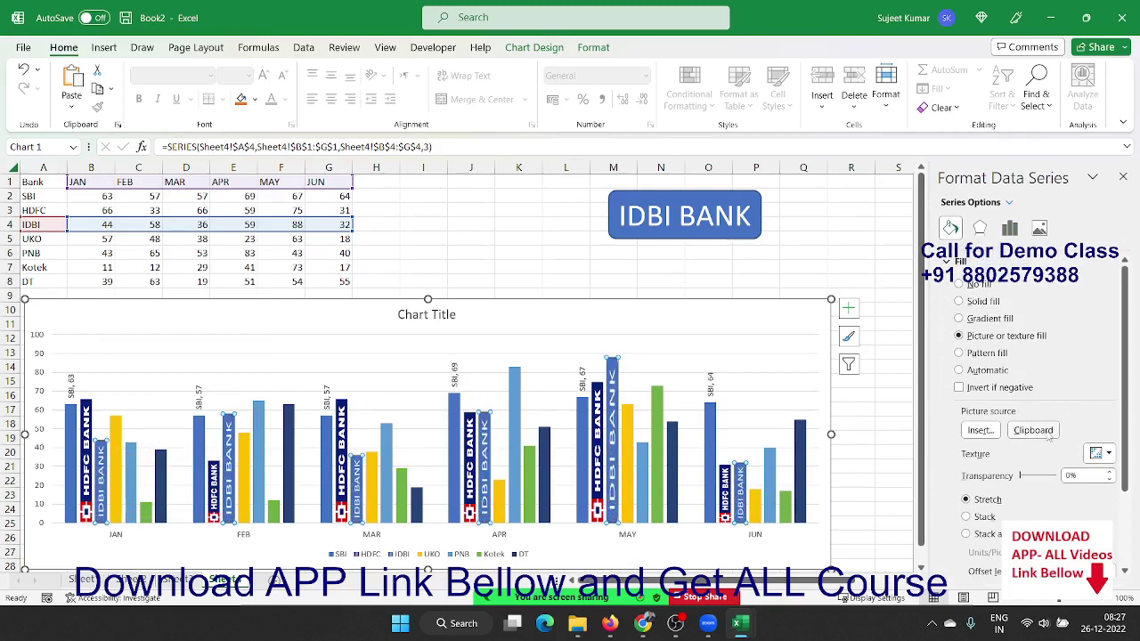
{"action": "left_click", "coordinate": [847, 256]}
{"action": "left_click", "coordinate": [1122, 178]}
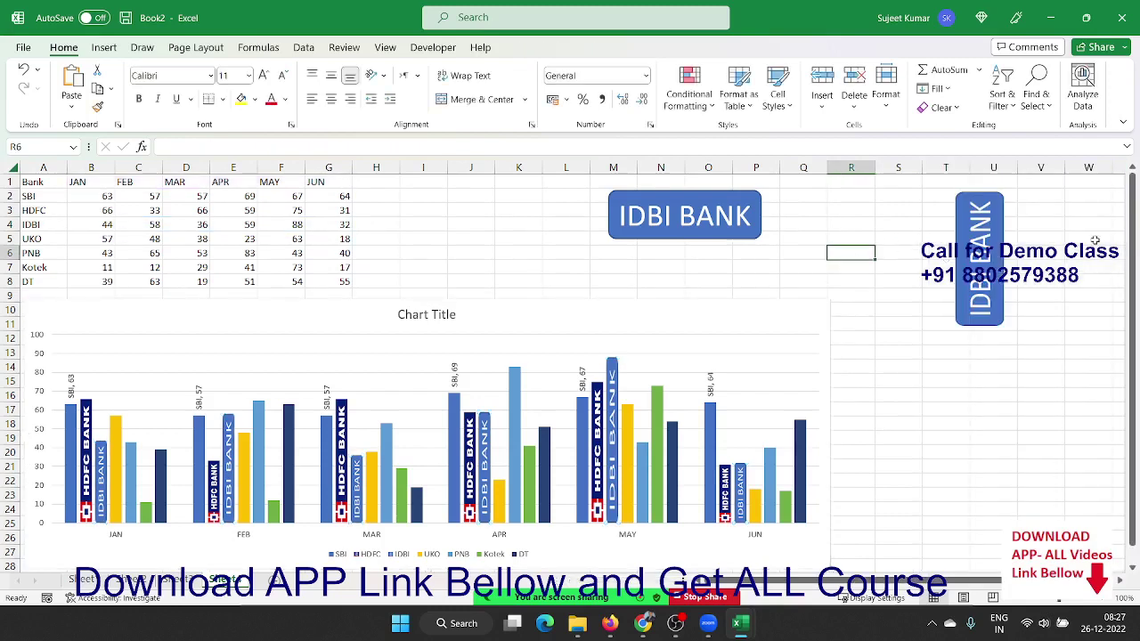
{"action": "left_click", "coordinate": [1032, 351]}
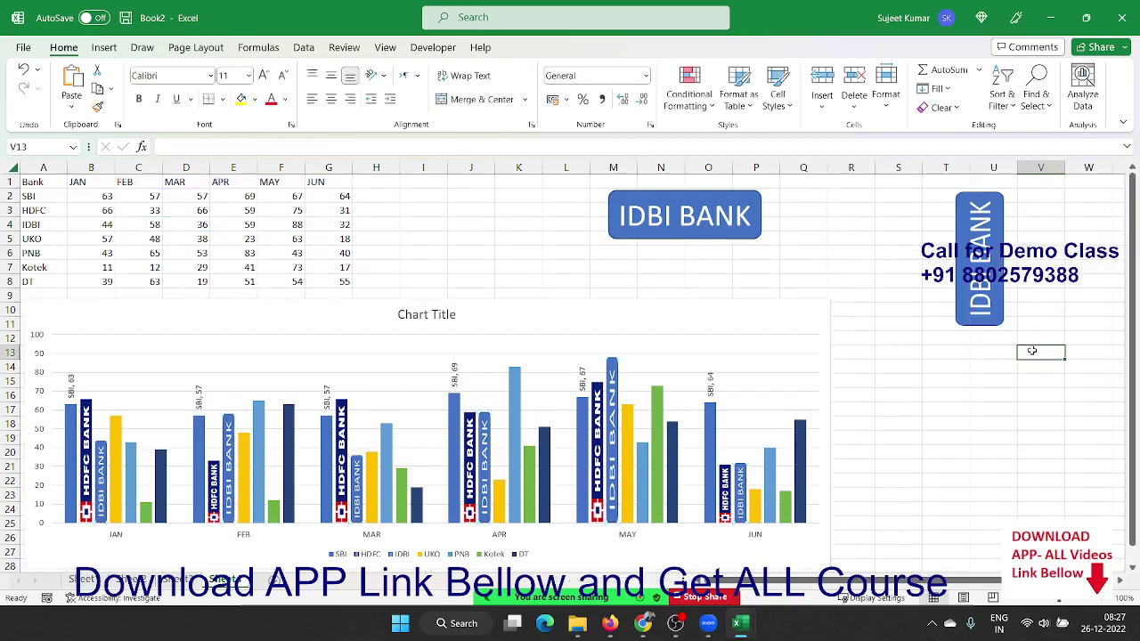